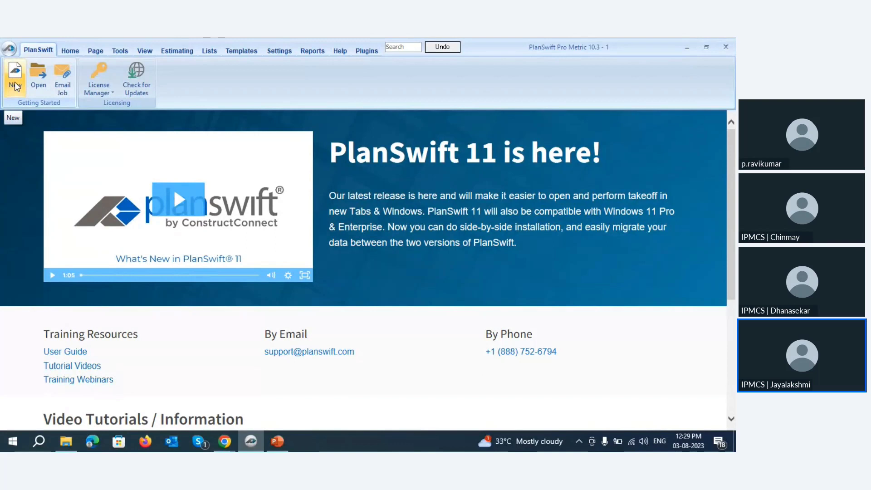
- Start a new job with the job/quote number MEP and the description "MEP Takeoff"
click(15, 87)
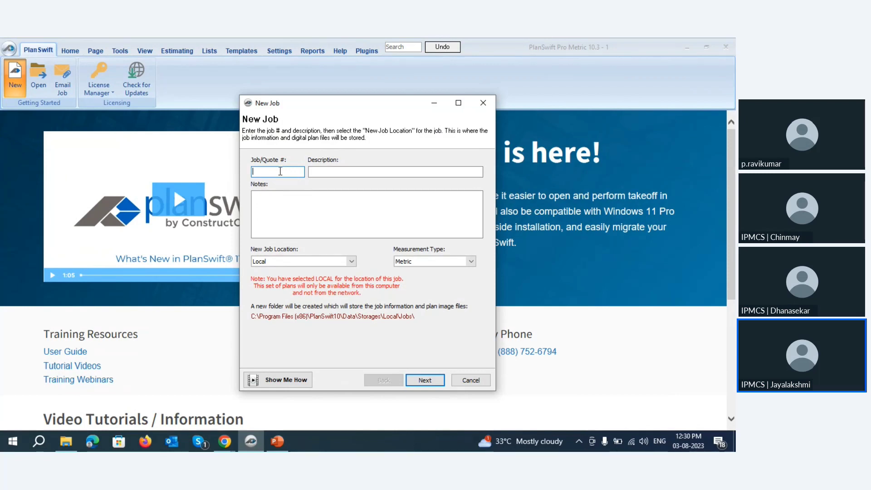
text(MEP)
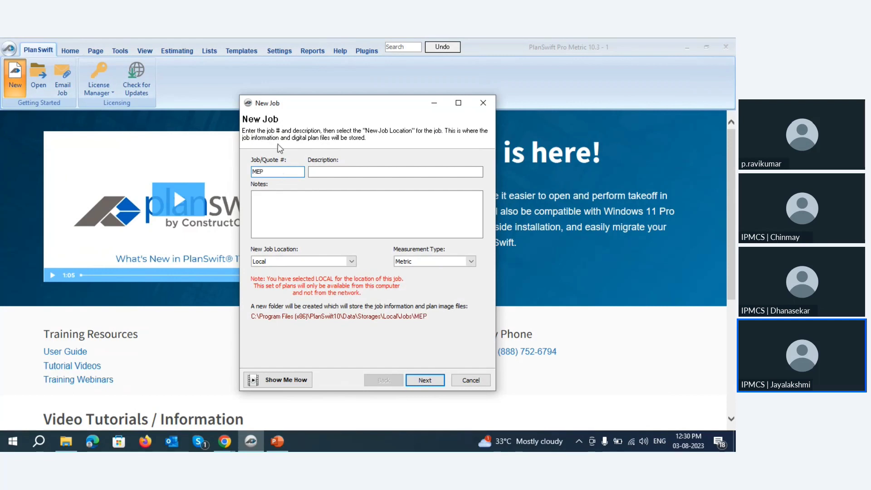
click(350, 173)
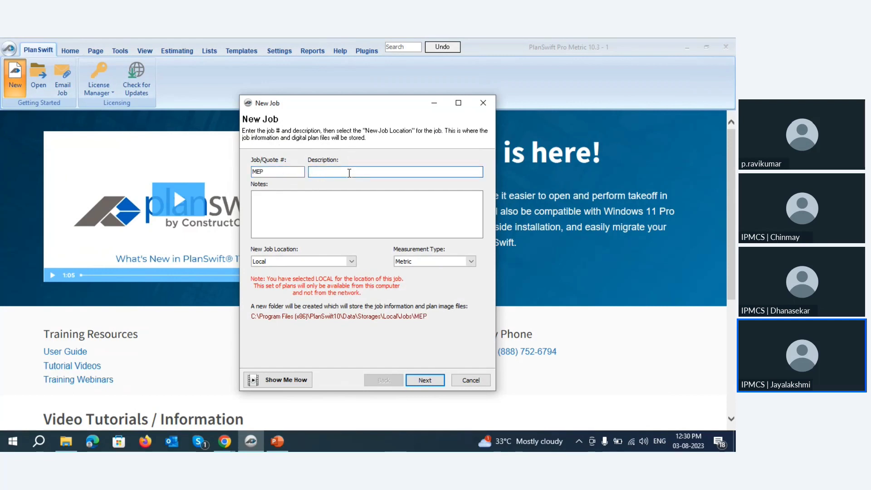
text(MEP TAkeoff)
click(329, 172)
text(a)
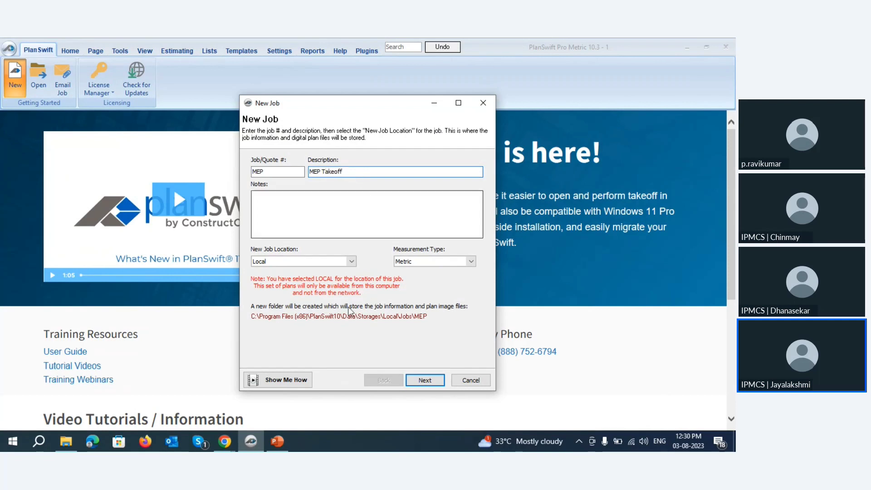
- Keep the new job's location as Local, set its measurement type to Metric, and continue to the image files
click(352, 261)
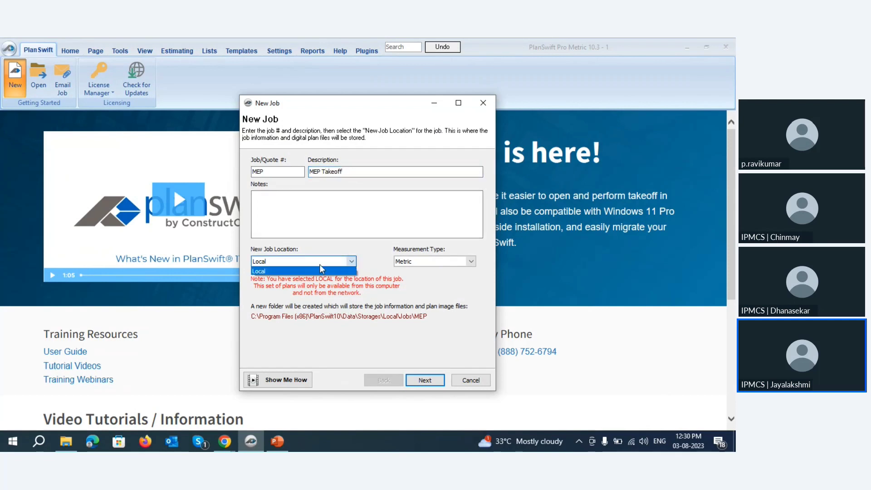
click(353, 263)
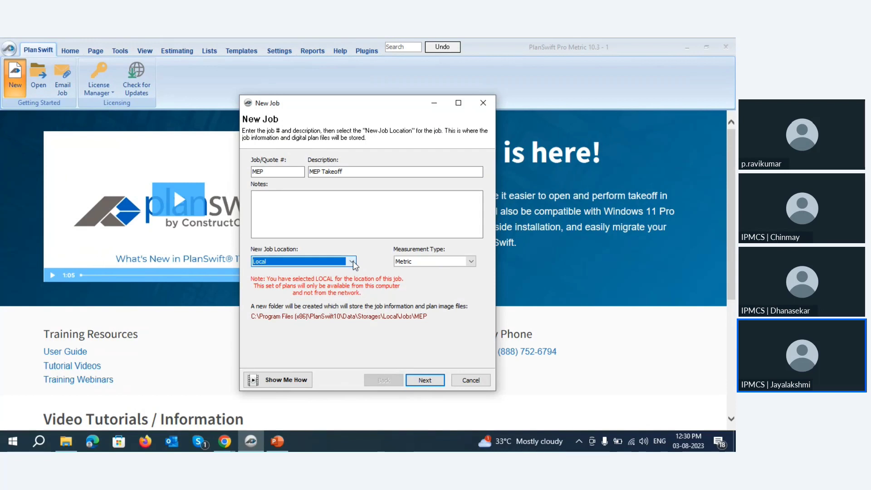
click(472, 262)
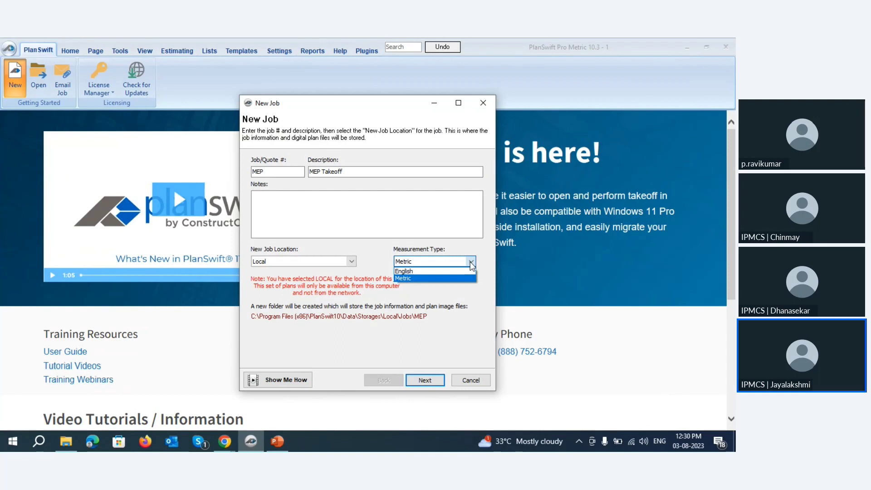
click(422, 277)
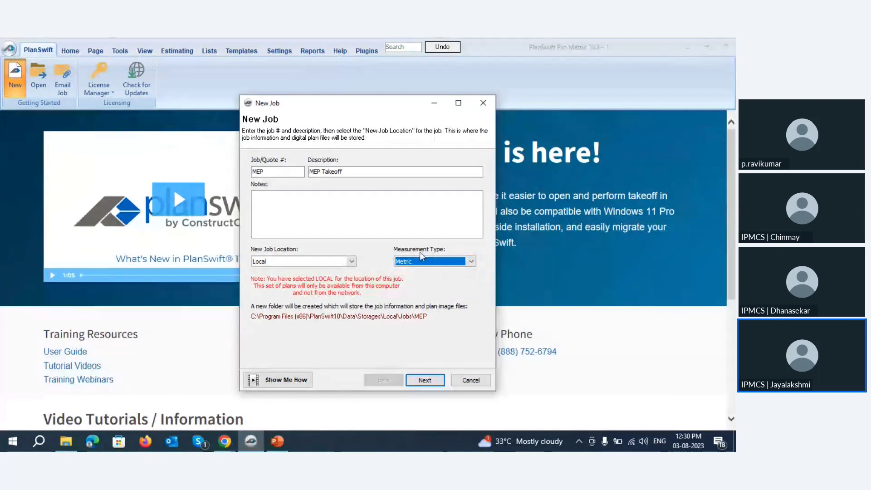
click(425, 380)
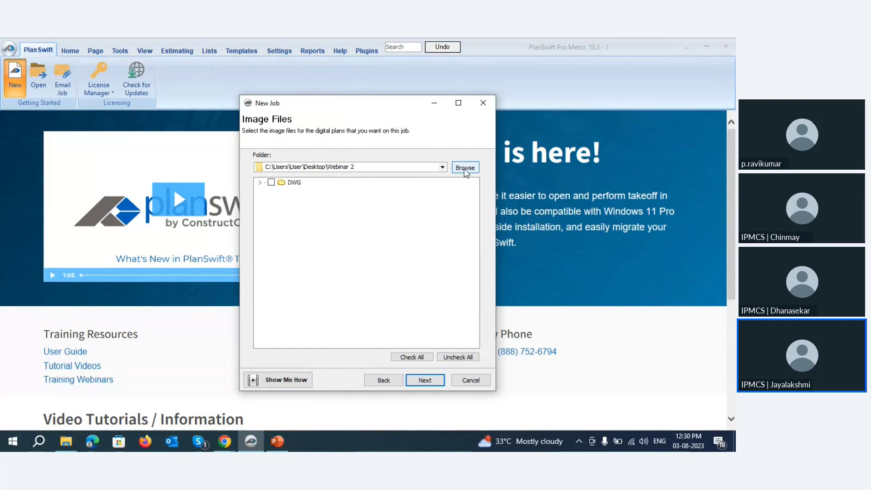
- Choose the DWG folder inside Webinar 2 on the Desktop as the source of the job's image files
click(465, 168)
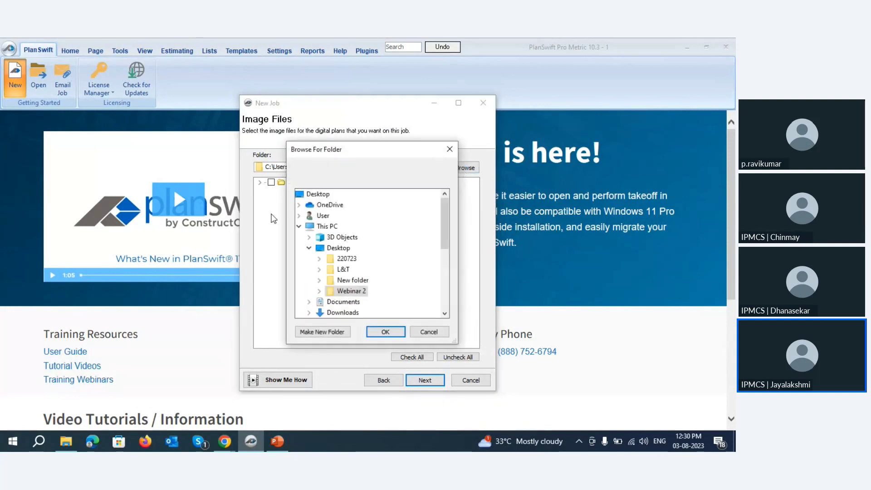
double_click(351, 291)
click(354, 302)
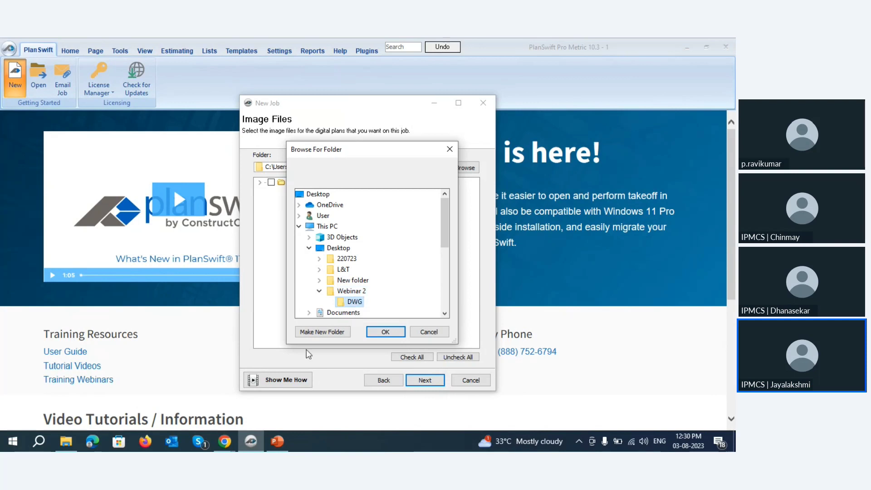
click(388, 333)
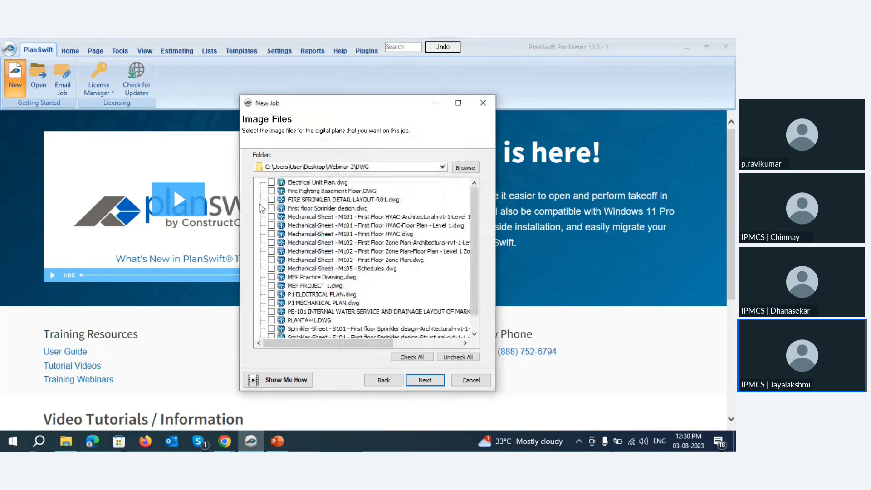
- Include Electrical Unit Plan.dwg and Fire Fighting Basement Floor.DWG in the job and create it with the default conversion settings
scroll(336, 235, down, 1)
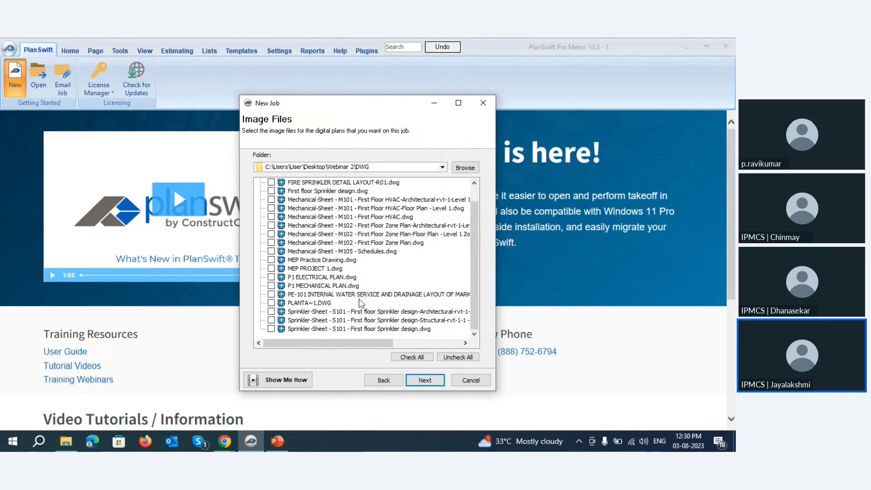
scroll(366, 290, up, 1)
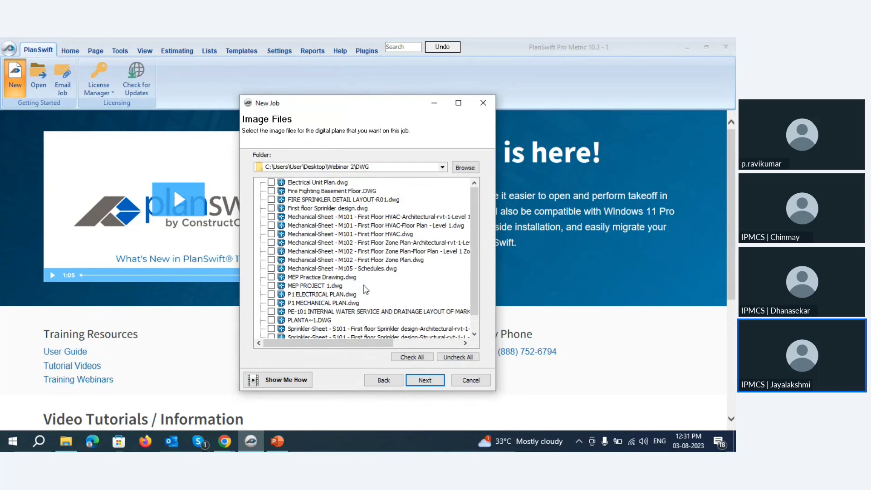
click(271, 183)
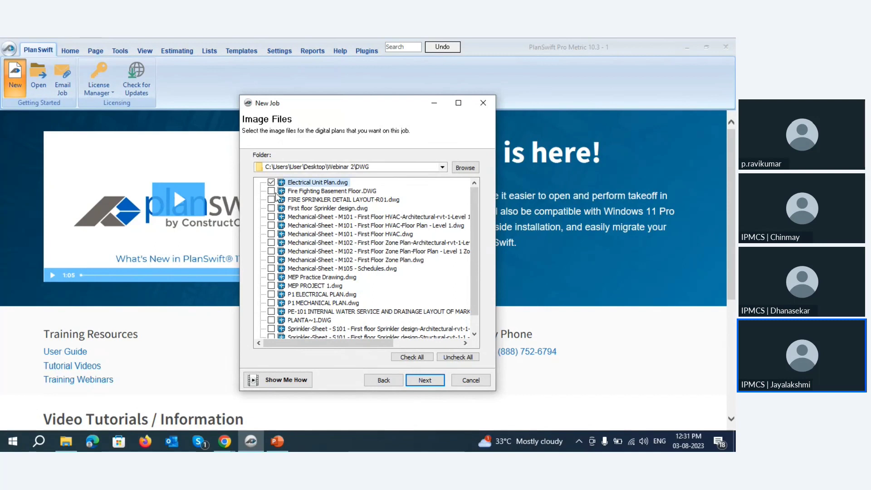
click(271, 191)
click(271, 200)
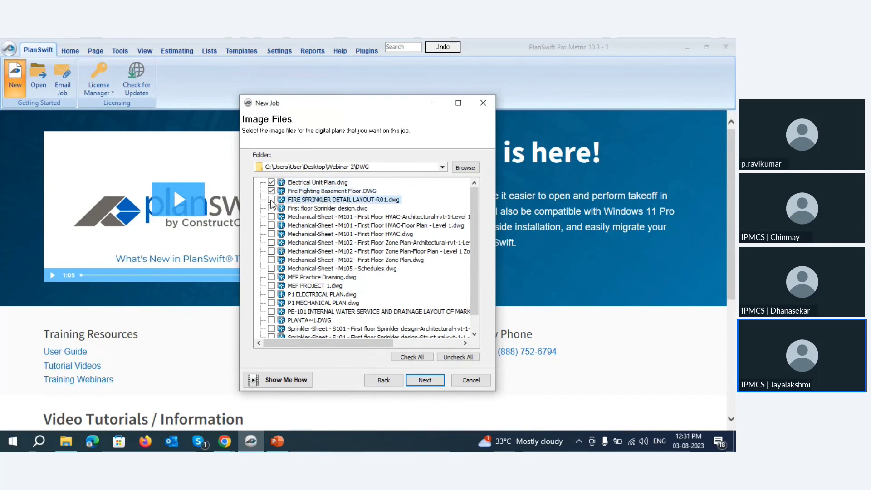
click(427, 381)
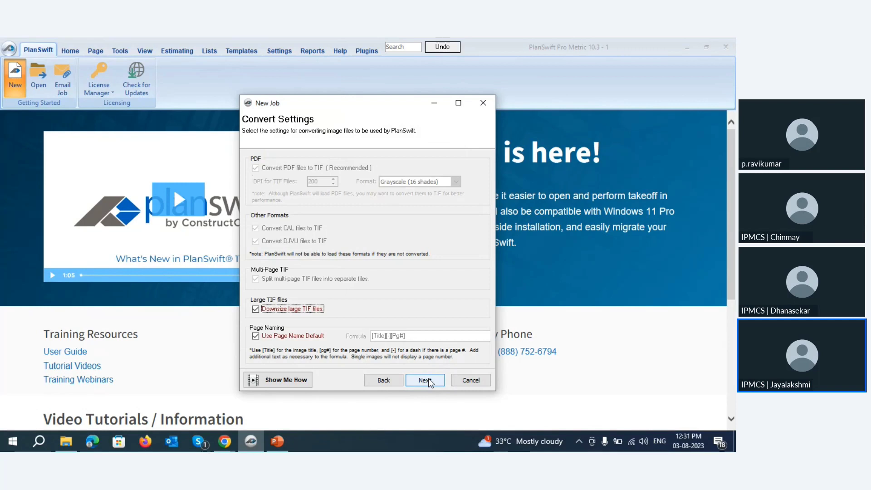
click(430, 381)
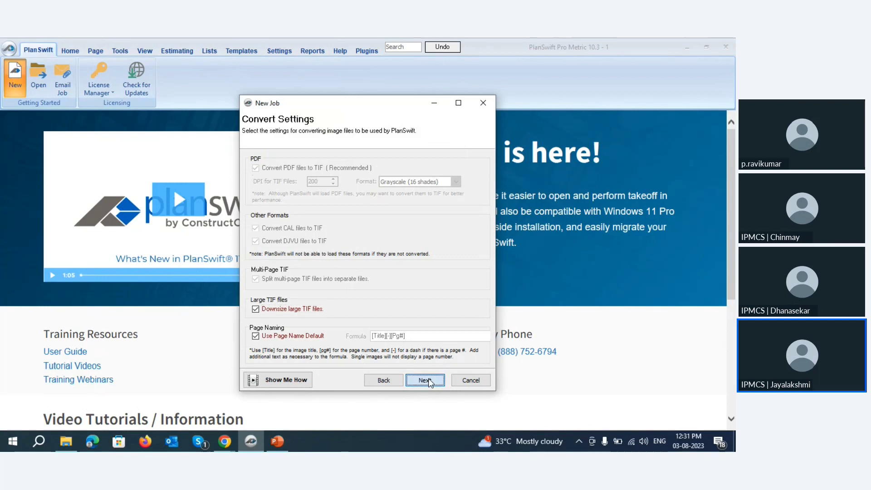
click(426, 380)
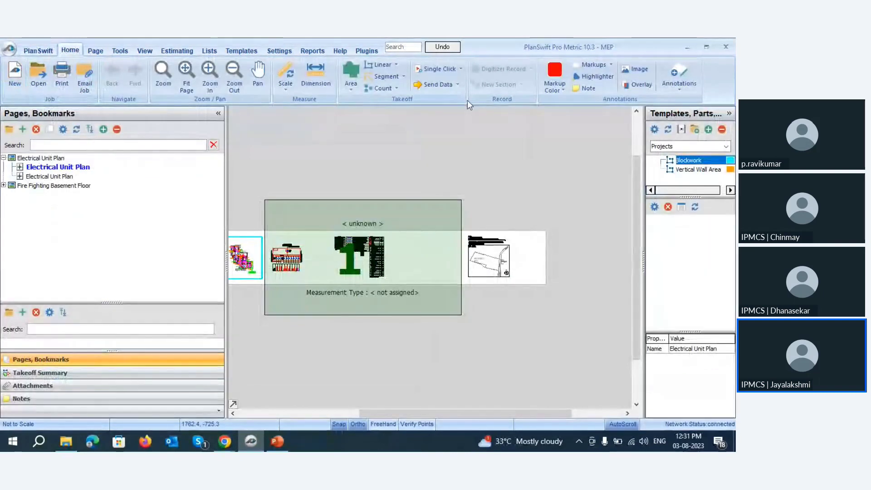
- Start adding pages to the job from image files and open the DWG folder inside Webinar 2
click(34, 158)
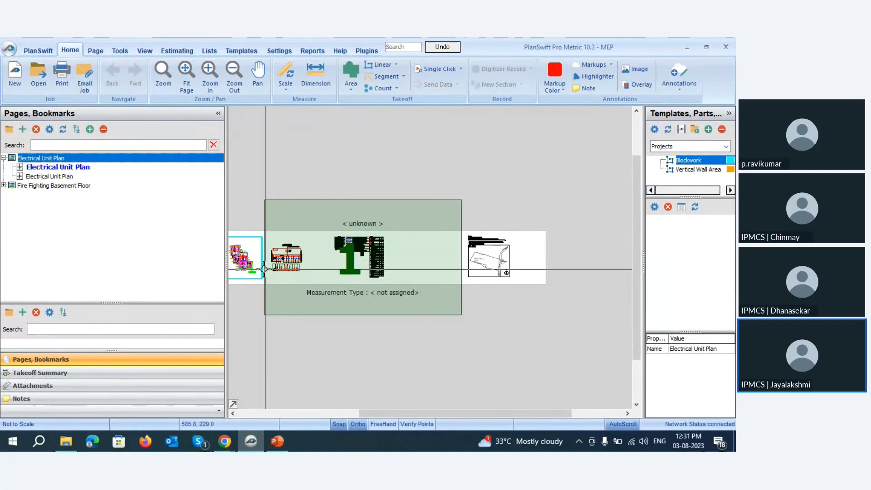
scroll(252, 268, up, 3)
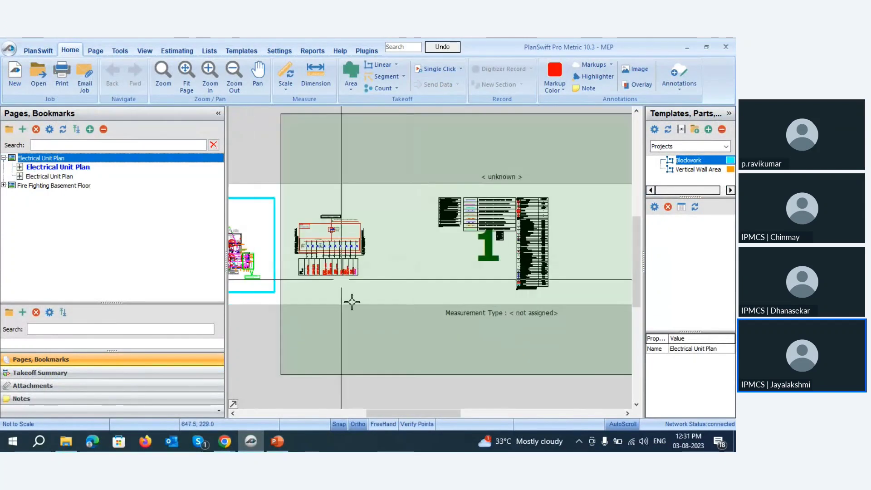
click(37, 187)
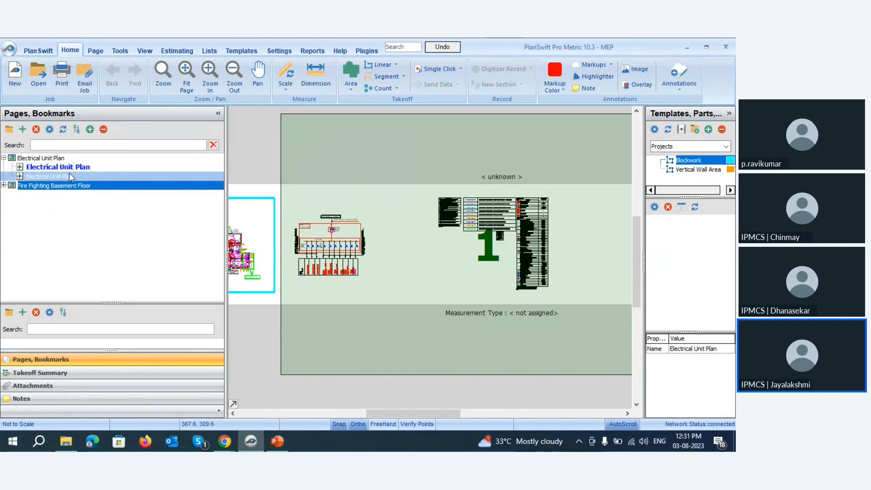
click(23, 130)
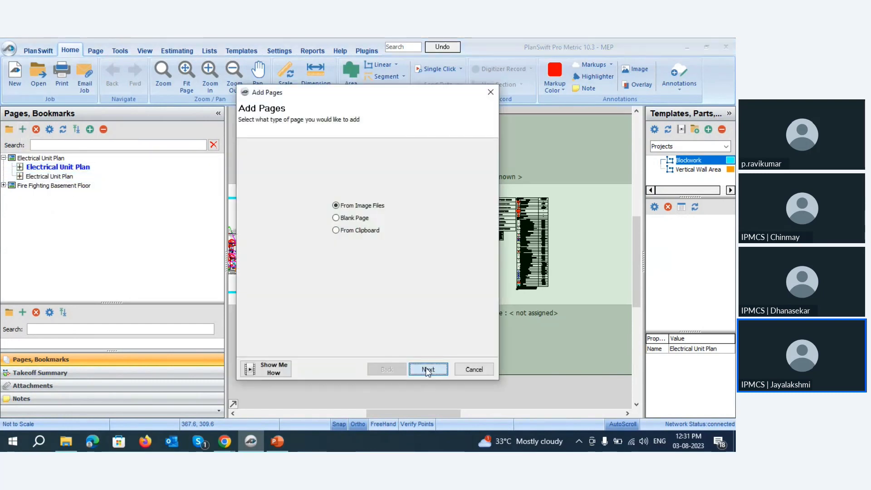
click(428, 369)
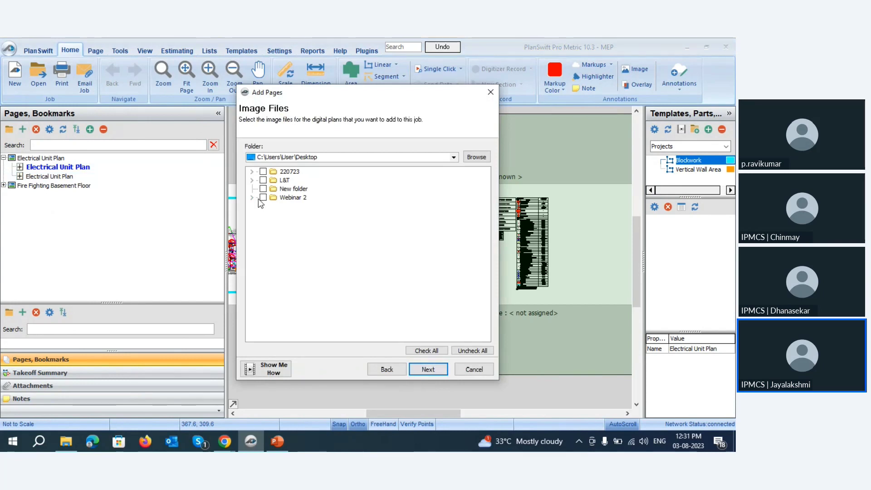
double_click(290, 197)
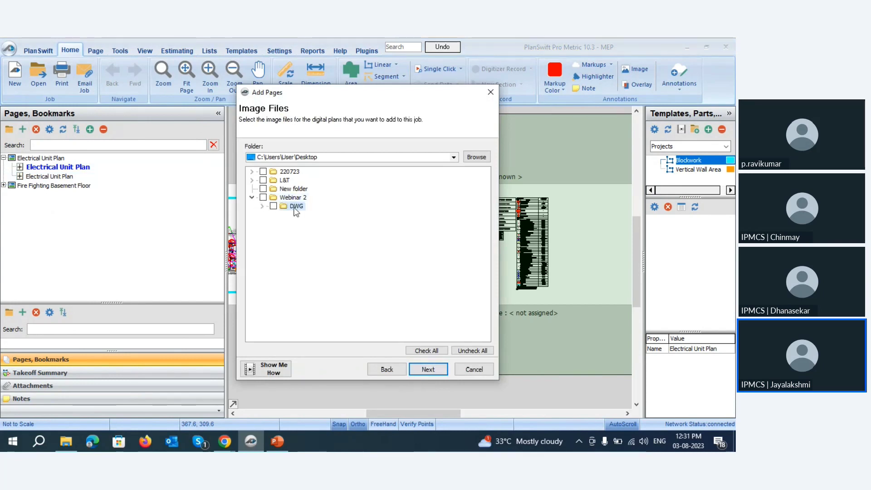
double_click(295, 206)
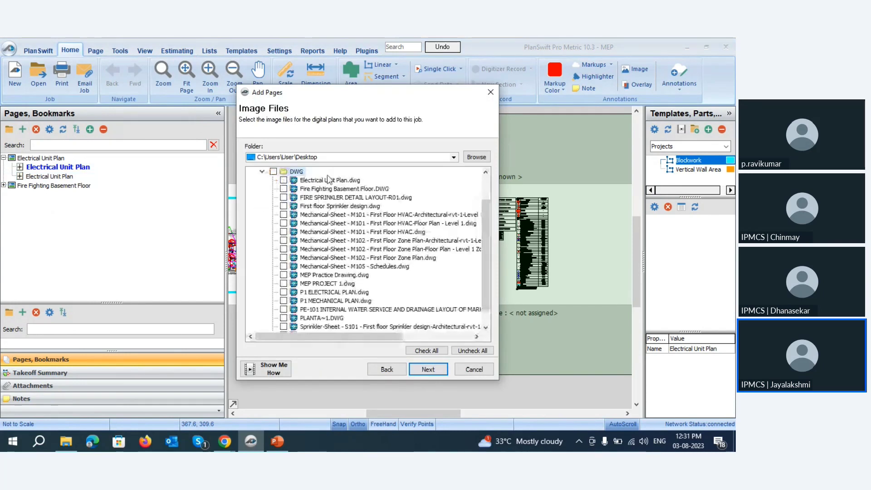
- Add FIRE SPRINKLER DETAIL LAYOUT-R01.dwg to the job using the default conversion settings
click(283, 198)
click(428, 370)
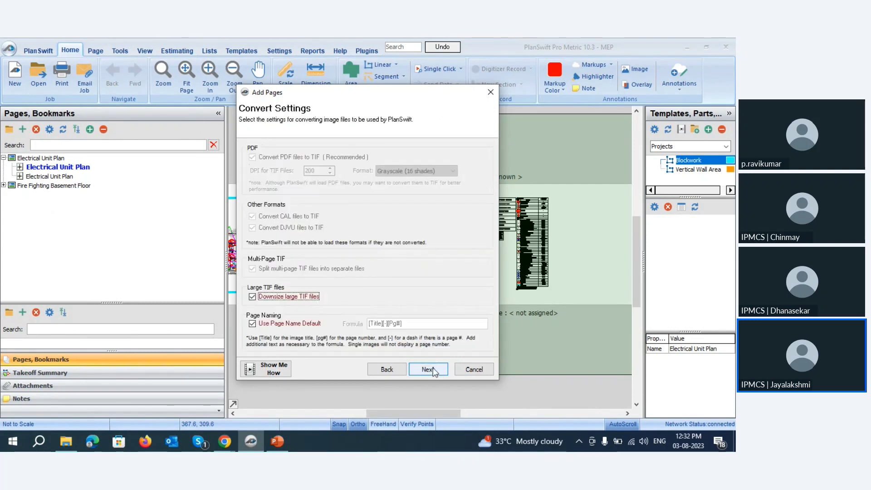
click(430, 370)
click(430, 370)
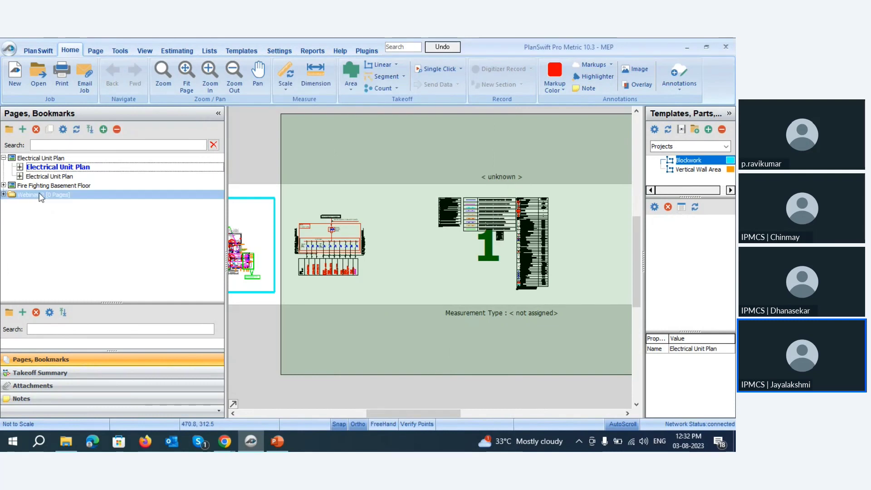
- Check the contents of the added Webinar 2 folder and its DWG subfolder, and collapse the folder again
double_click(92, 196)
click(57, 206)
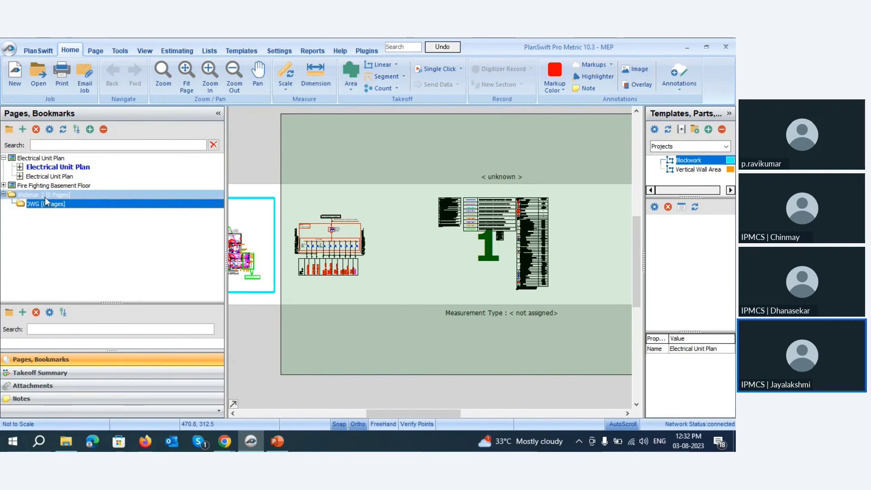
click(45, 196)
click(4, 194)
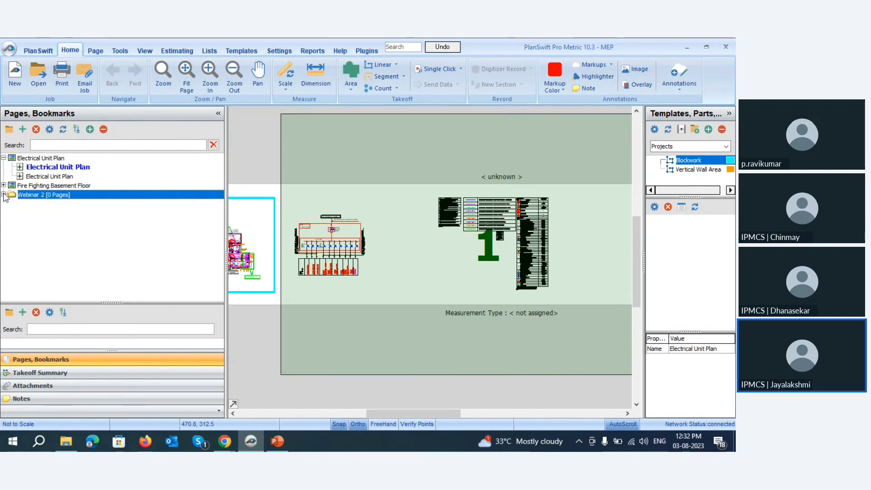
- Examine the apartment floor layout on the Electrical Unit Plan page, including its fixtures and wiring, up close
scroll(254, 247, up, 3)
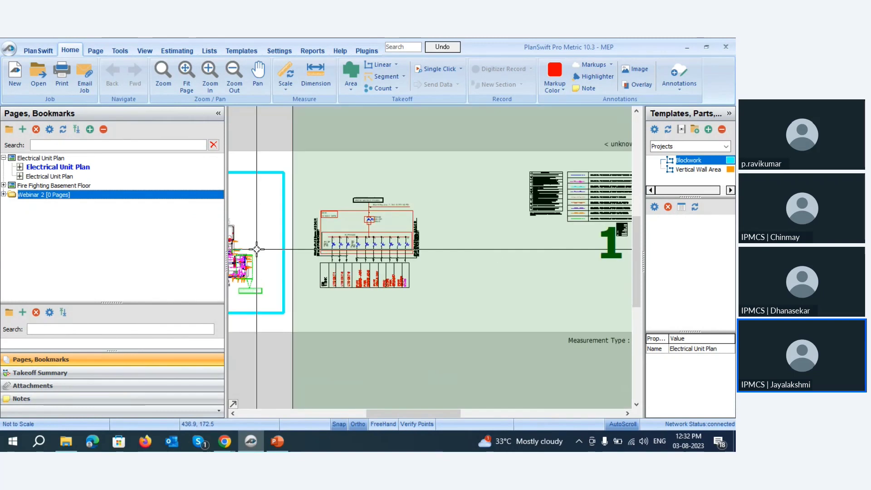
scroll(401, 244, down, 5)
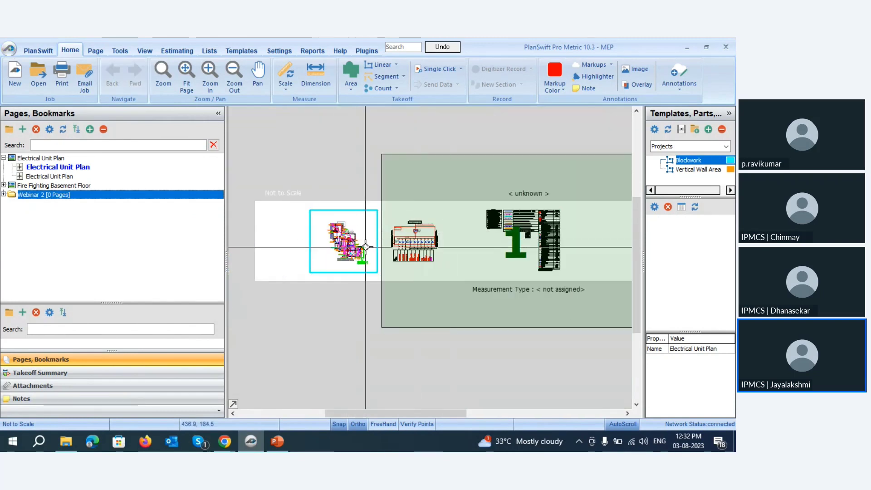
scroll(363, 247, up, 2)
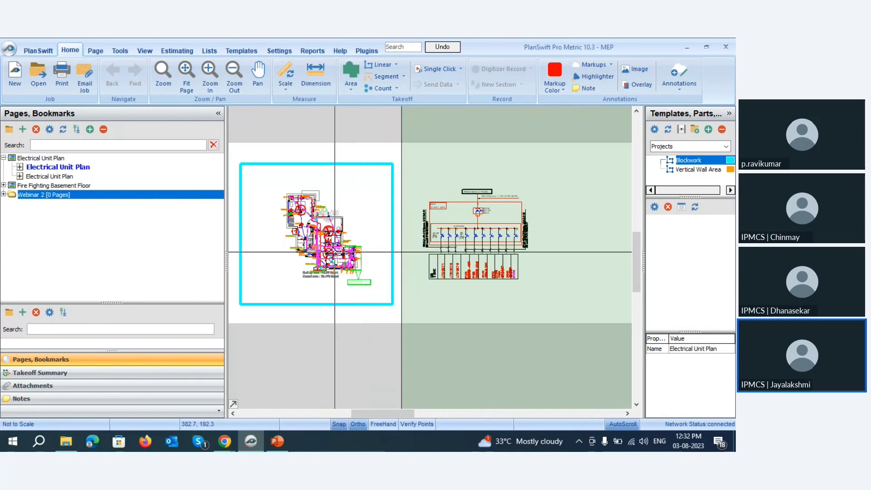
scroll(335, 252, up, 3)
scroll(441, 272, down, 3)
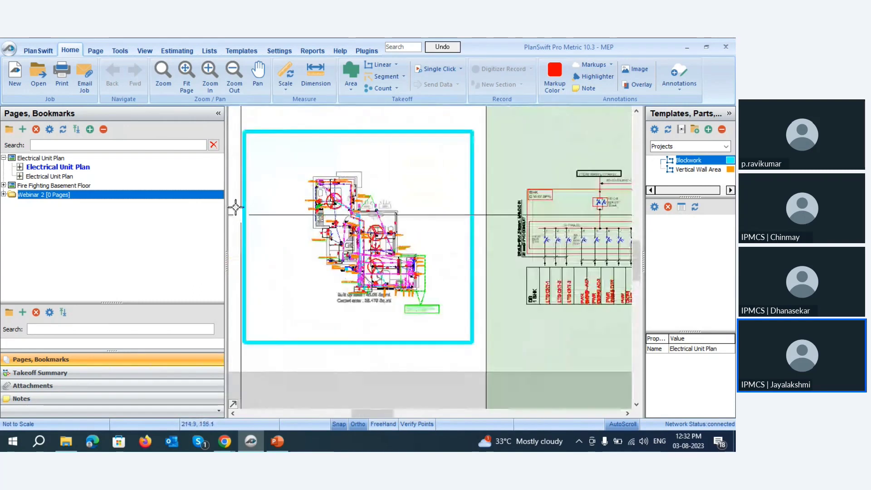
scroll(345, 205, up, 3)
scroll(344, 204, up, 1)
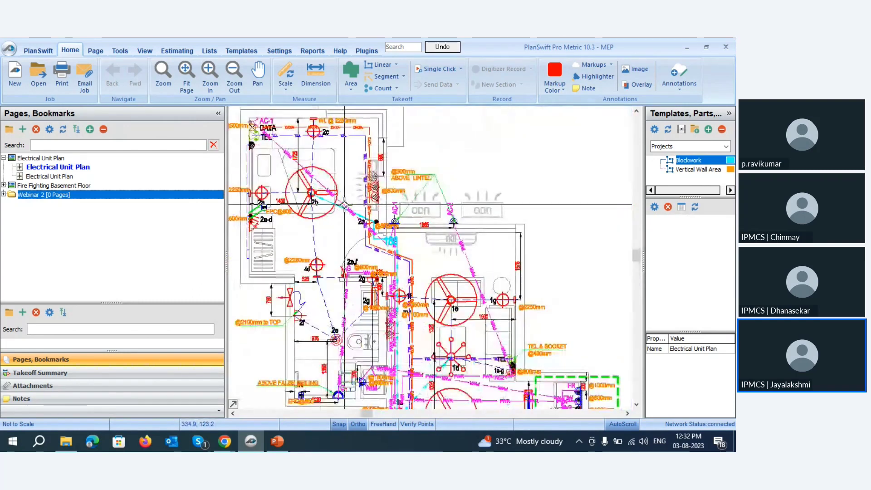
- Examine the apartment layout around the living area and kitchen on the Electrical Unit Plan, including the kitchen switch and socket note
scroll(345, 204, down, 3)
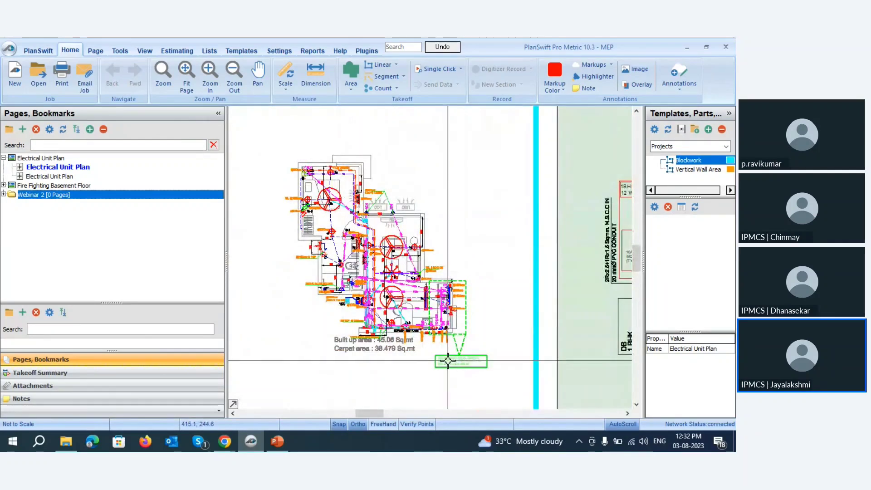
scroll(447, 360, up, 2)
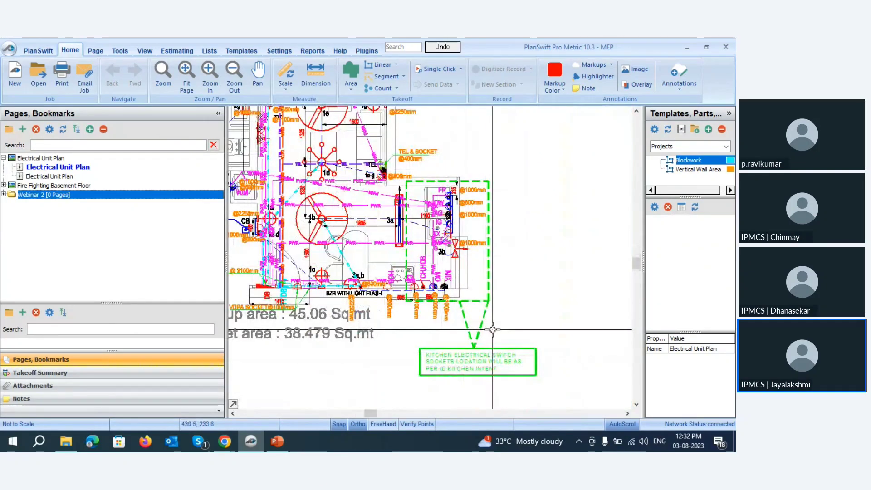
scroll(492, 329, down, 3)
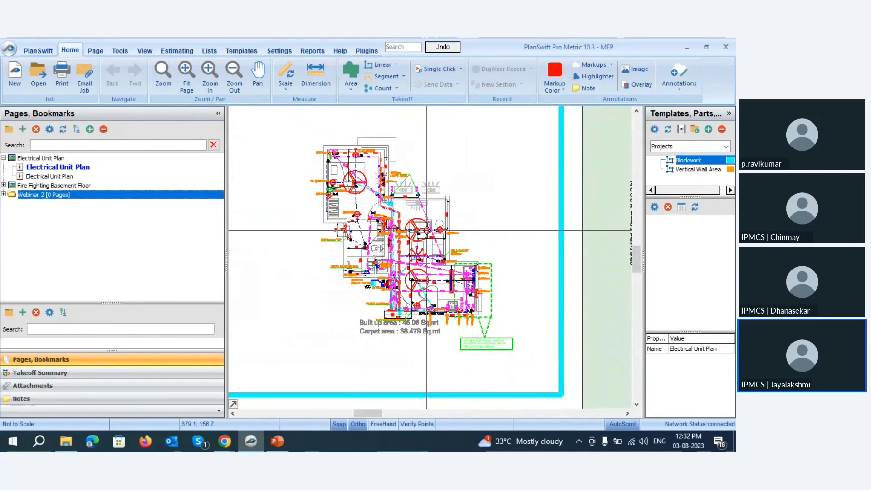
scroll(425, 232, up, 2)
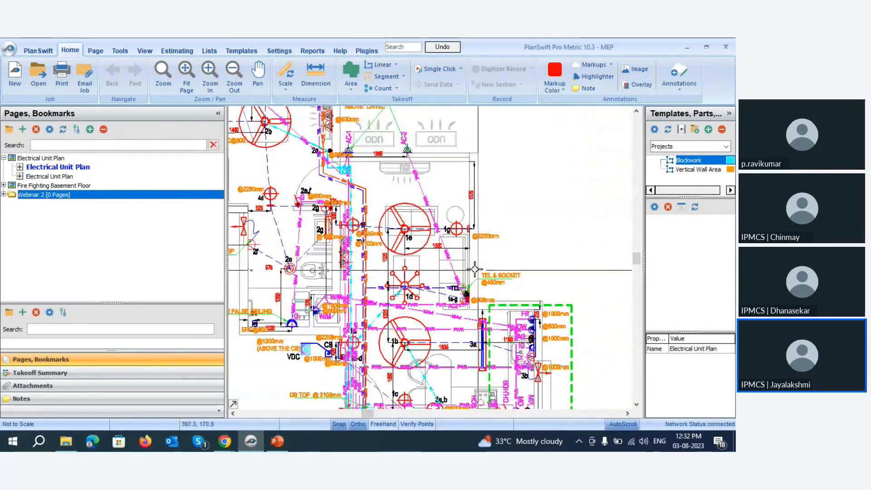
scroll(481, 272, down, 3)
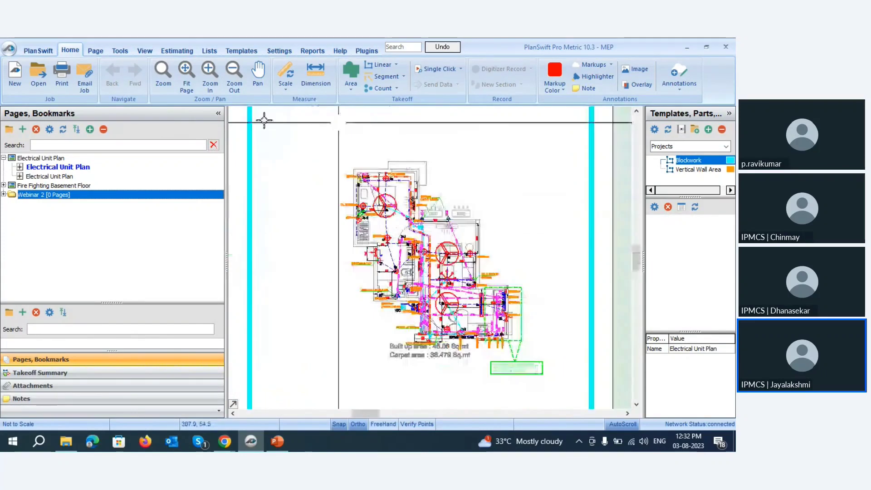
- Expand the Fire Fighting Basement Floor drawing and view its first page
click(55, 187)
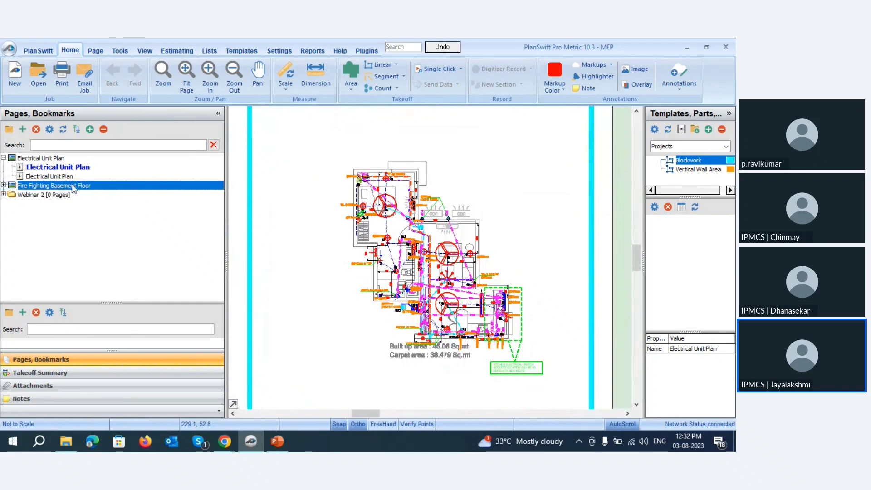
double_click(71, 189)
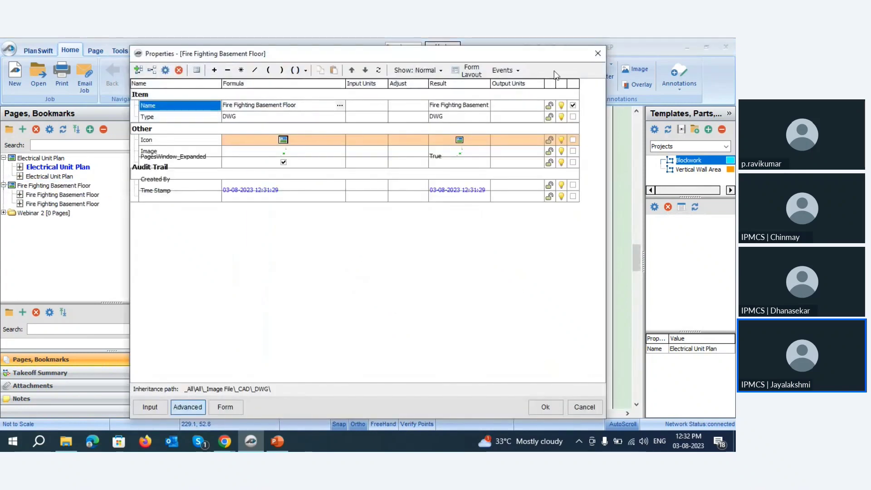
click(597, 54)
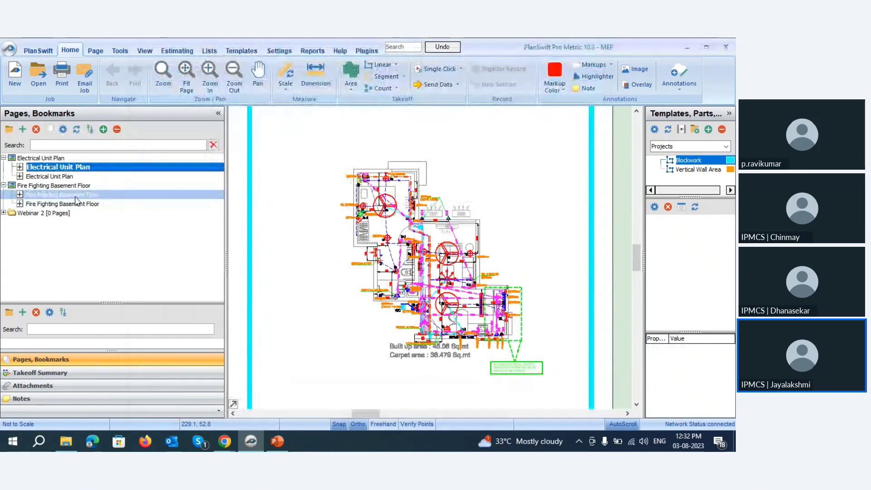
click(75, 196)
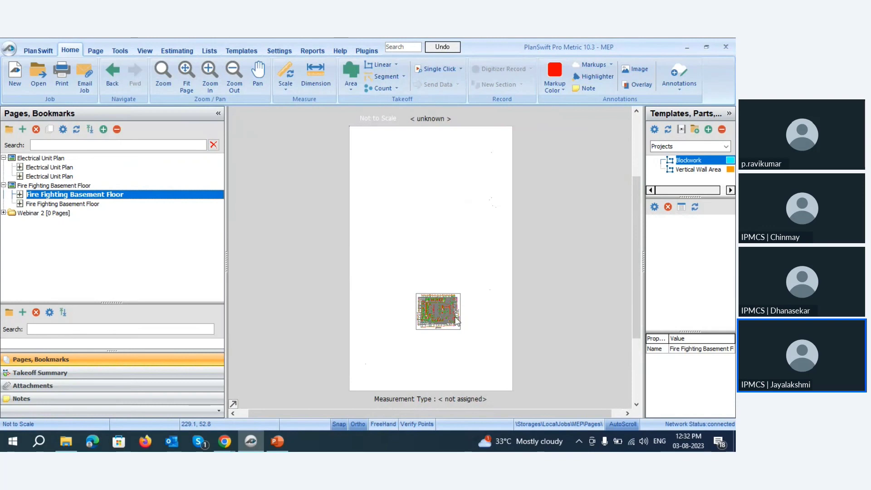
- Return to the first Electrical Unit Plan page and narrow the page list to widen the drawing area
click(45, 166)
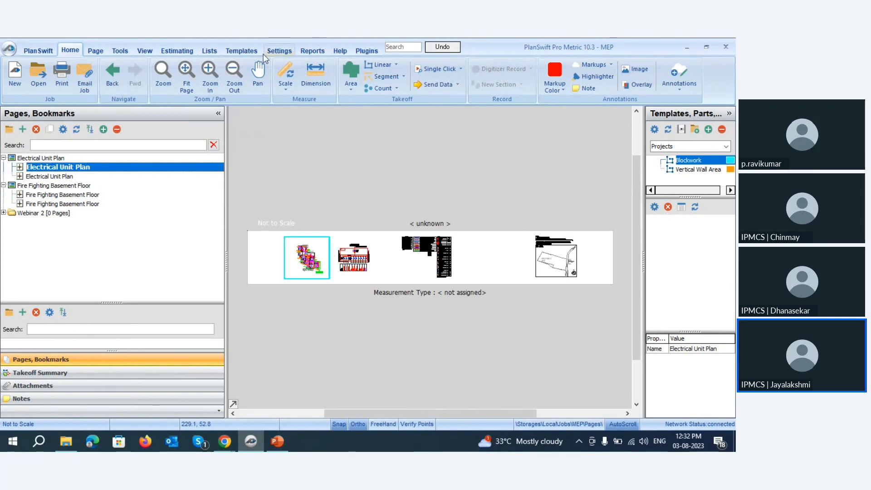
click(210, 76)
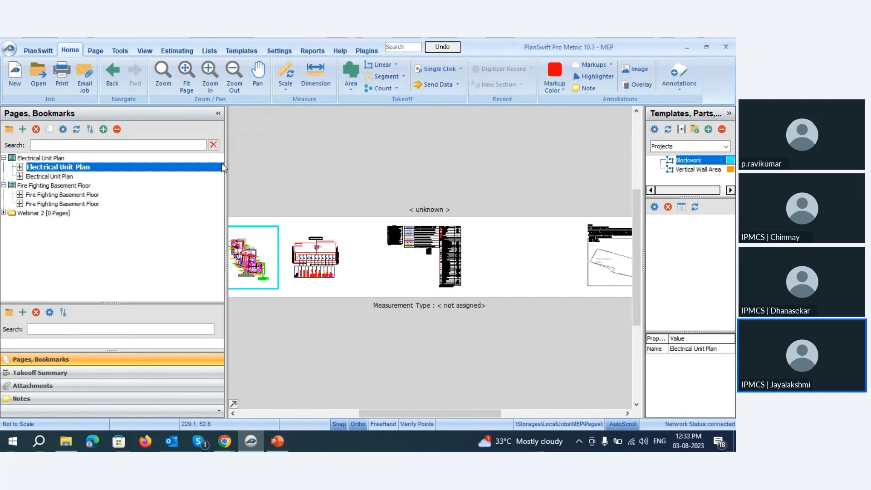
drag(226, 150, 161, 151)
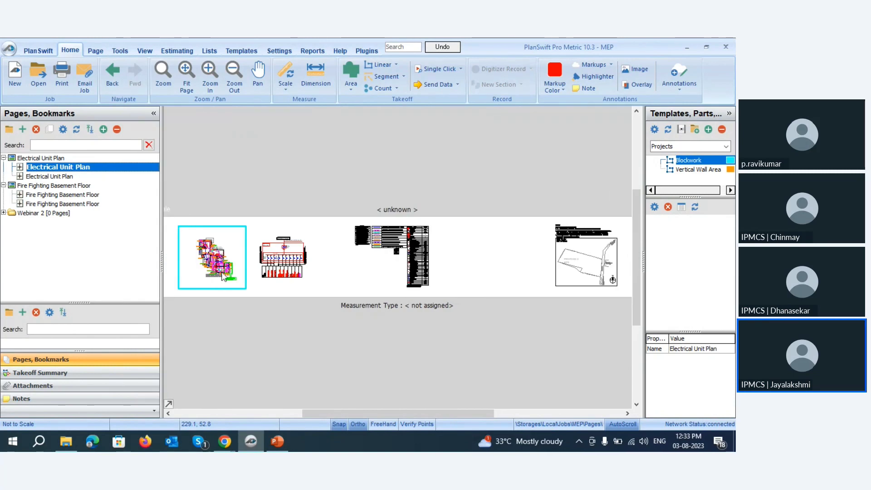
- Compare the Fire Fighting Basement Floor page with the Electrical Unit Plan page and check the metric scale settings
click(62, 195)
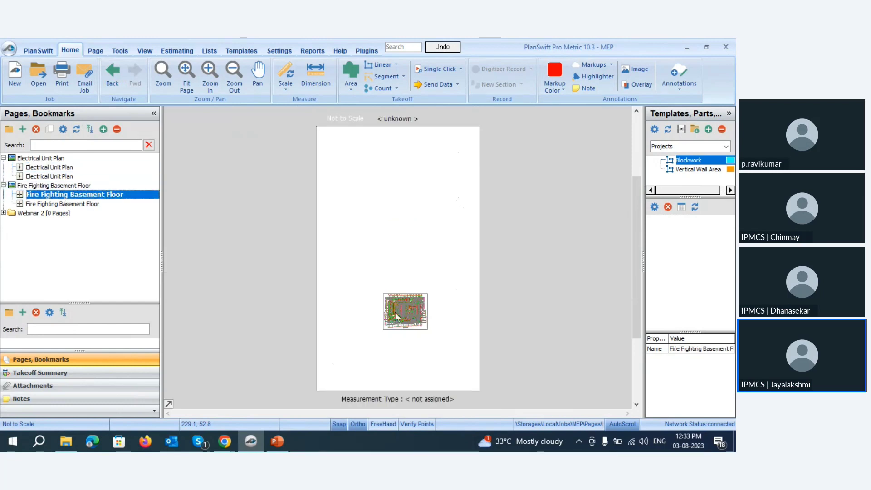
click(58, 167)
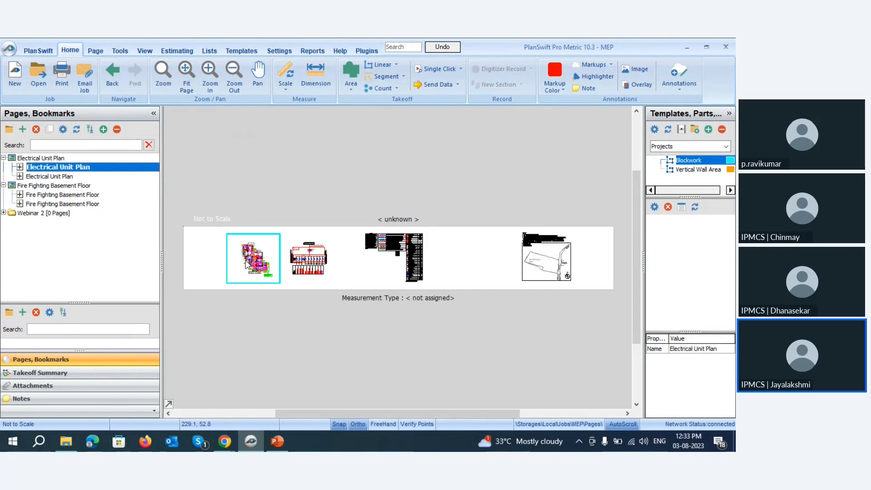
click(285, 73)
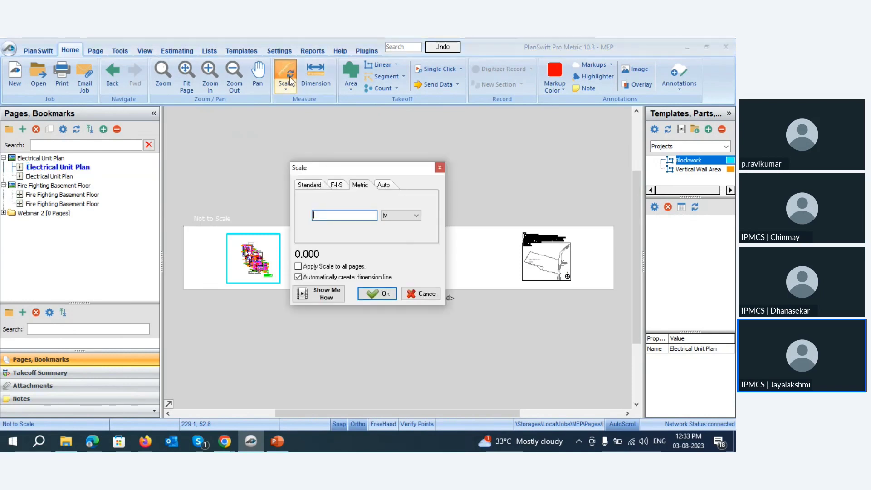
click(439, 168)
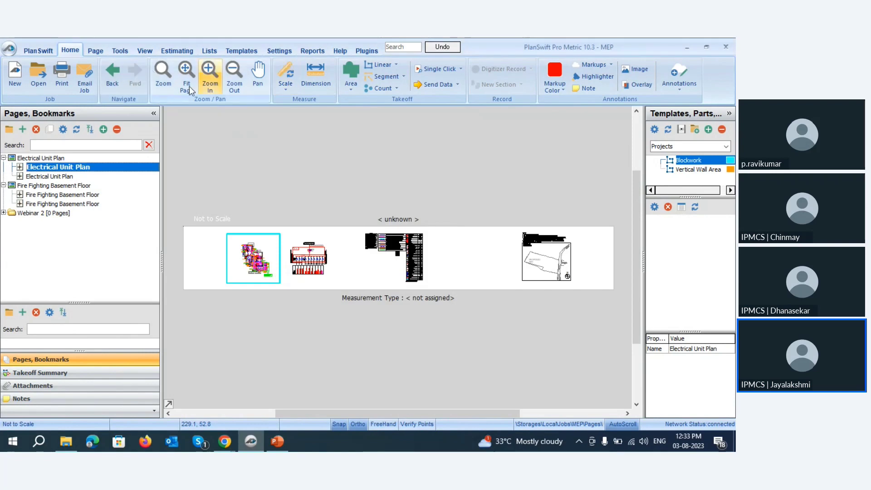
- View the legend tables on the Electrical Unit Plan page enlarged and narrow the page list further
click(211, 86)
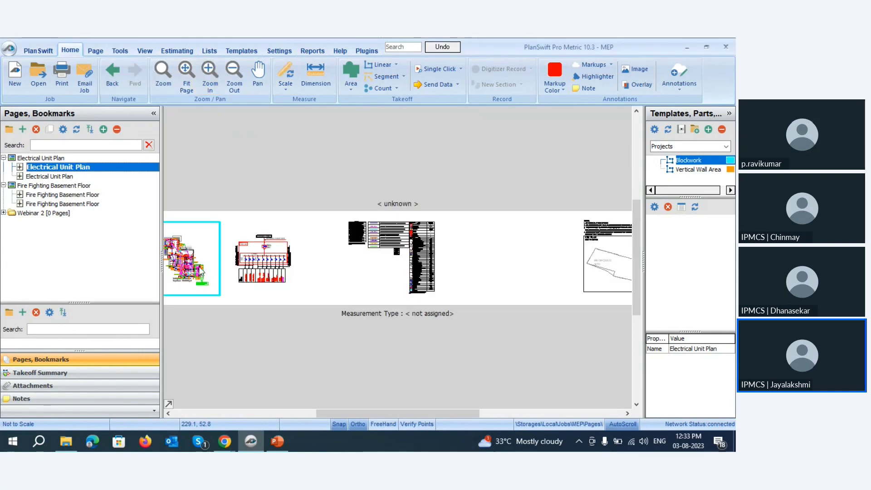
click(210, 77)
click(210, 77)
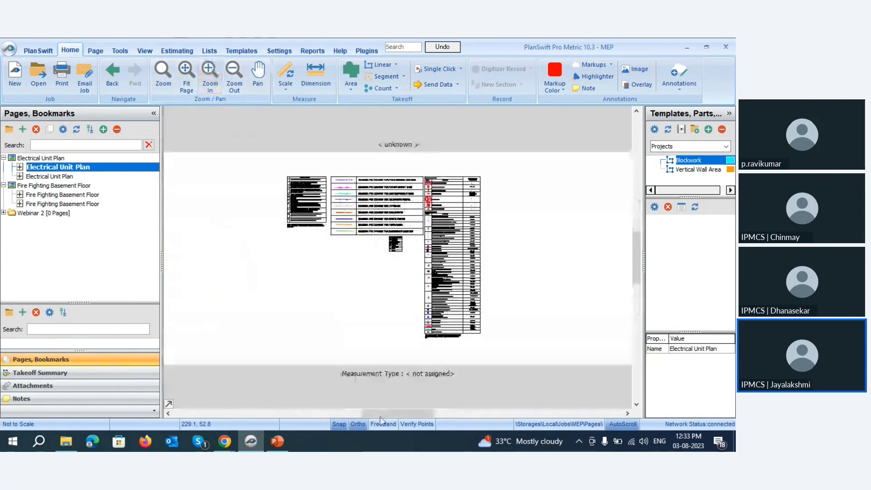
click(258, 75)
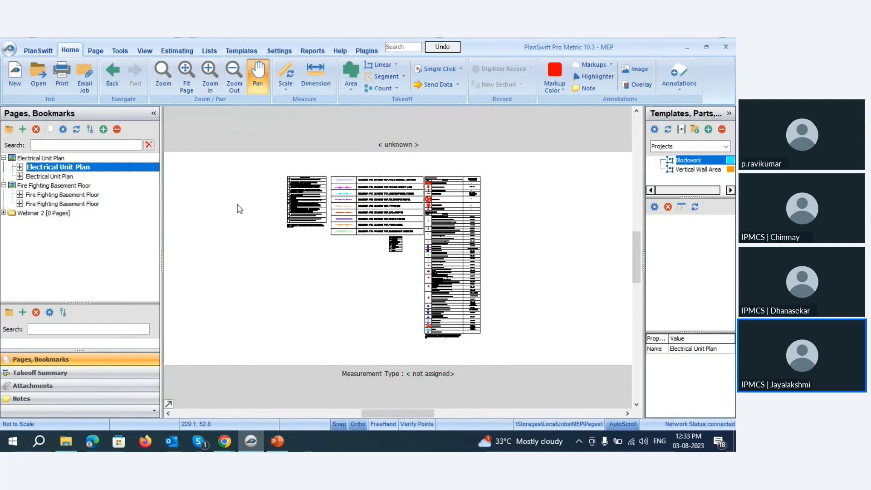
drag(162, 198, 91, 199)
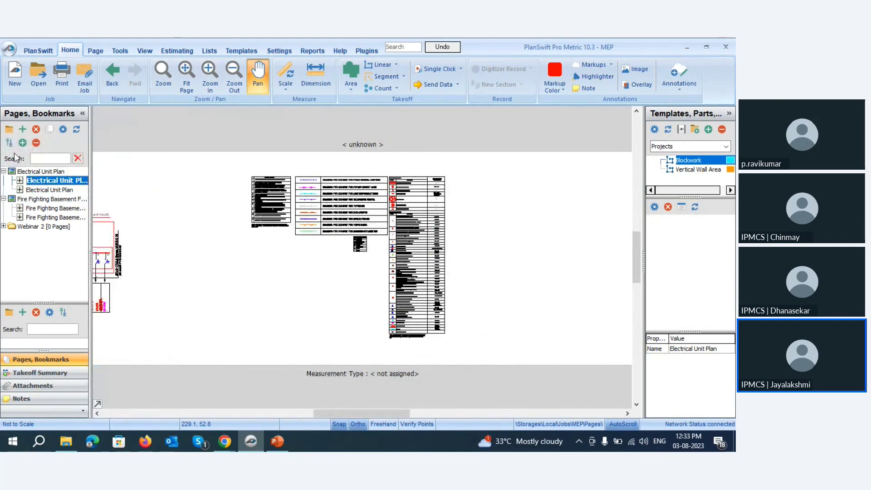
drag(91, 225, 138, 224)
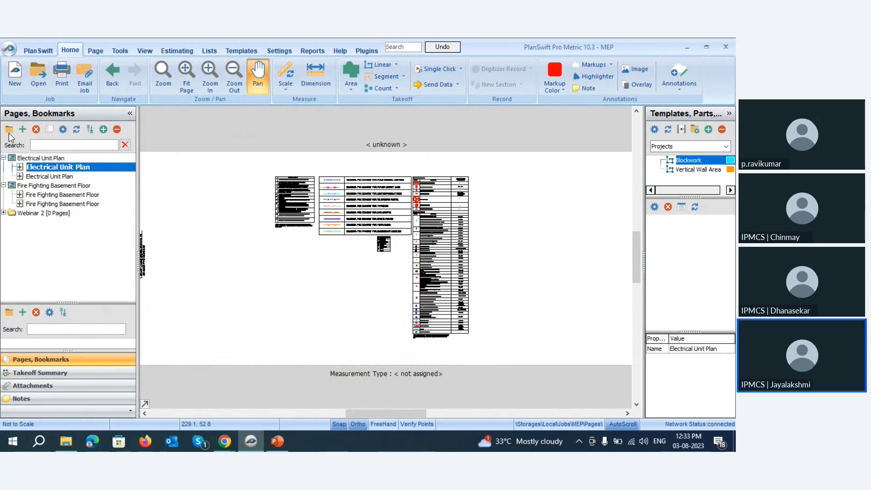
- Open the metric job named 1 from the local job list
click(40, 74)
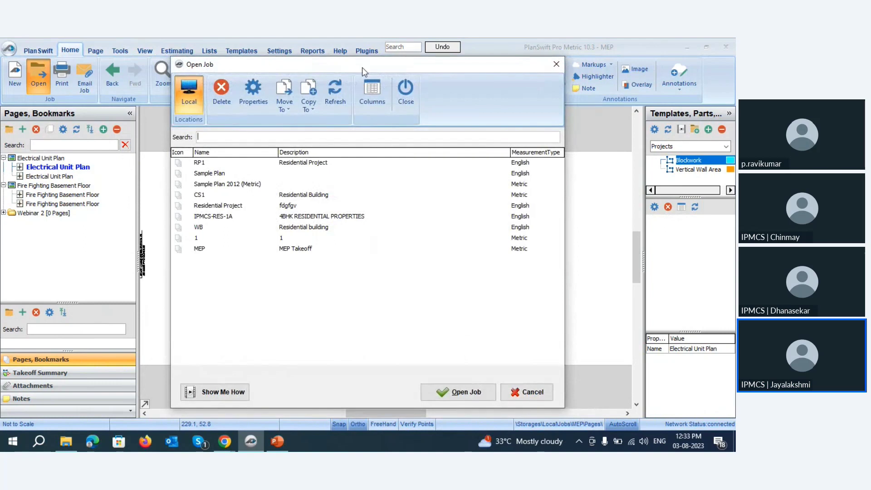
click(558, 64)
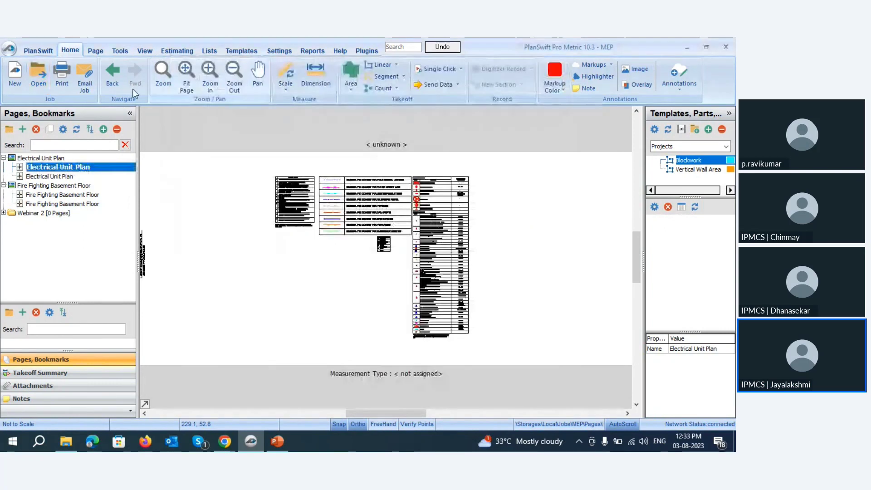
click(40, 75)
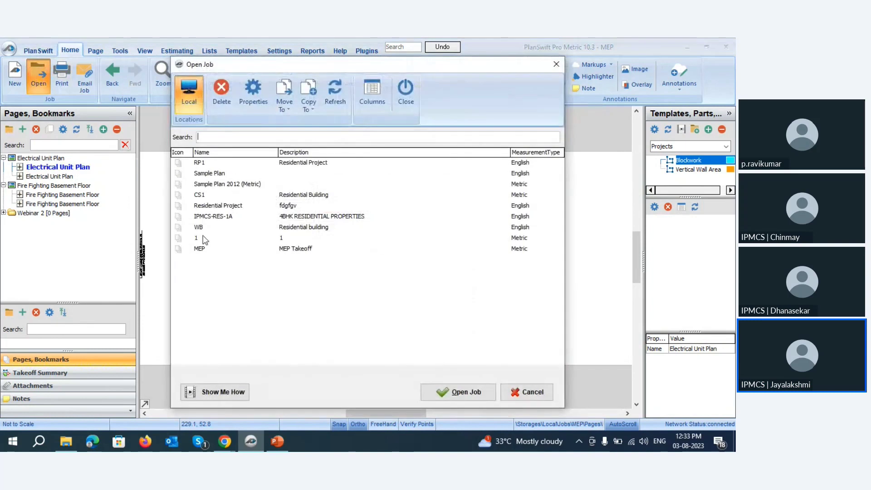
click(202, 239)
click(469, 393)
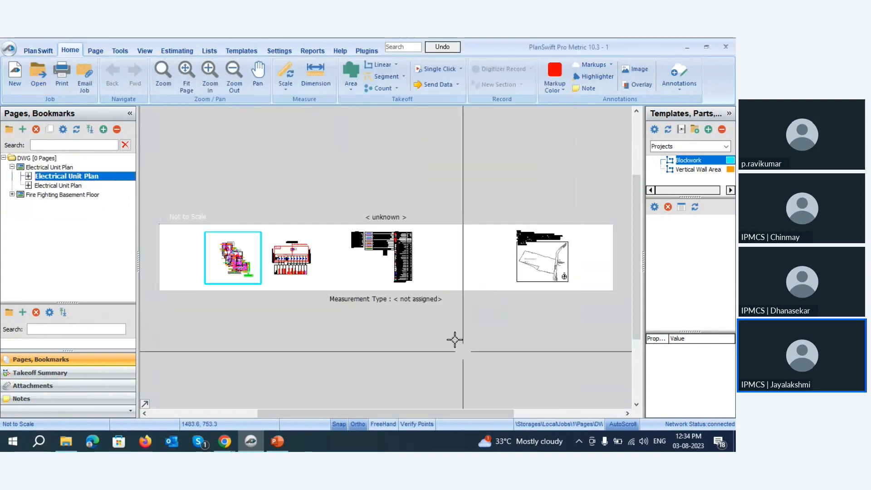
- Examine the apartment's electrical layout on the Electrical Unit Plan page of job 1 up close
scroll(230, 265, up, 2)
scroll(229, 265, up, 2)
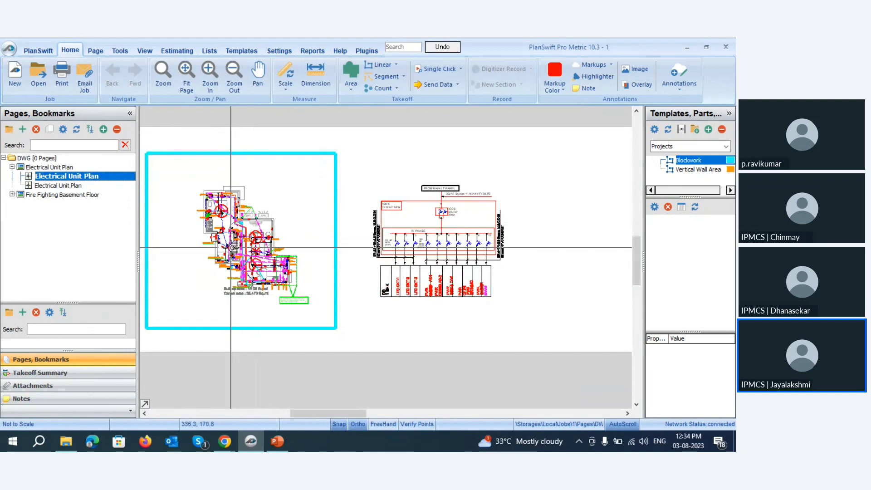
scroll(231, 248, up, 2)
scroll(231, 249, up, 1)
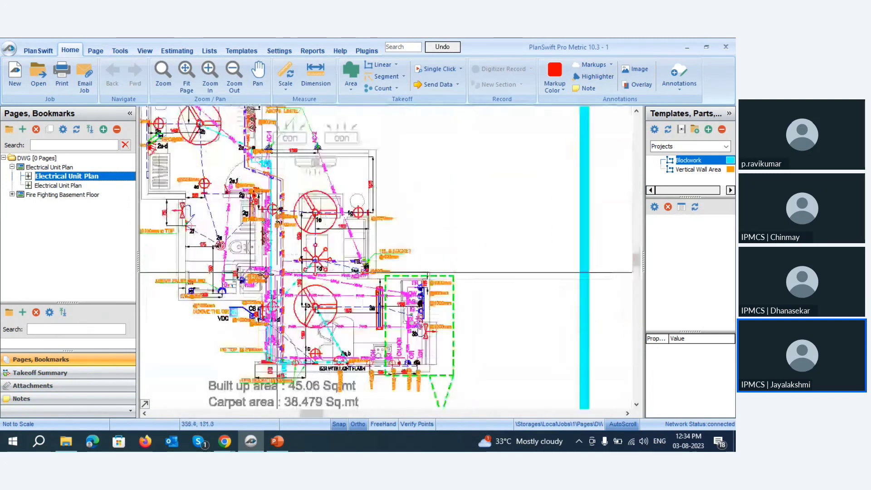
scroll(289, 249, down, 2)
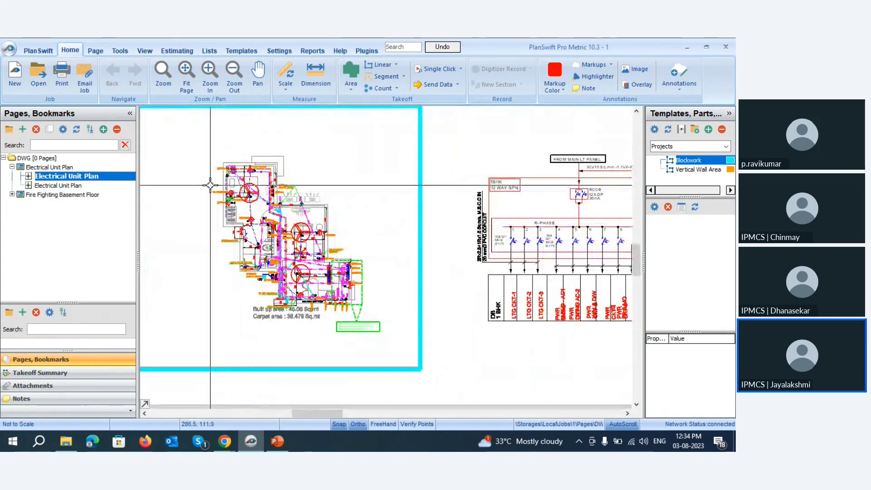
scroll(210, 186, up, 2)
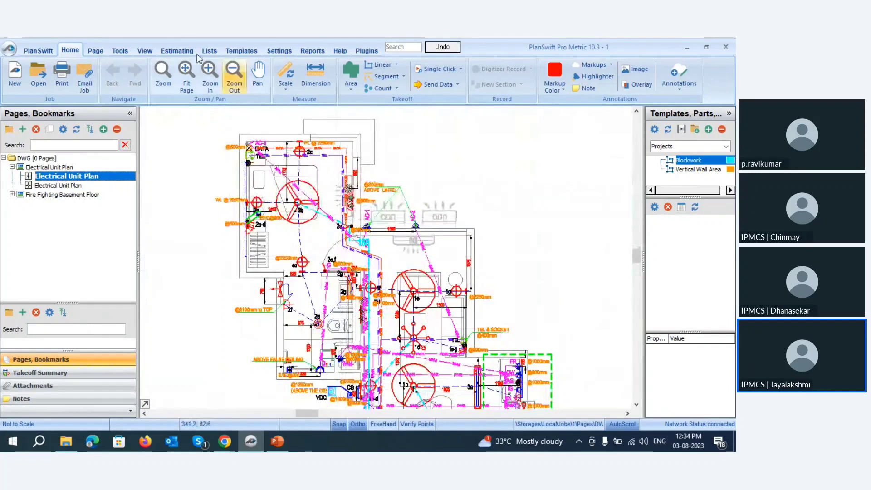
- Inspect the mounting heights and dimensions around the bathroom and kitchen, ending at the 635 dimension below the kitchen
click(258, 75)
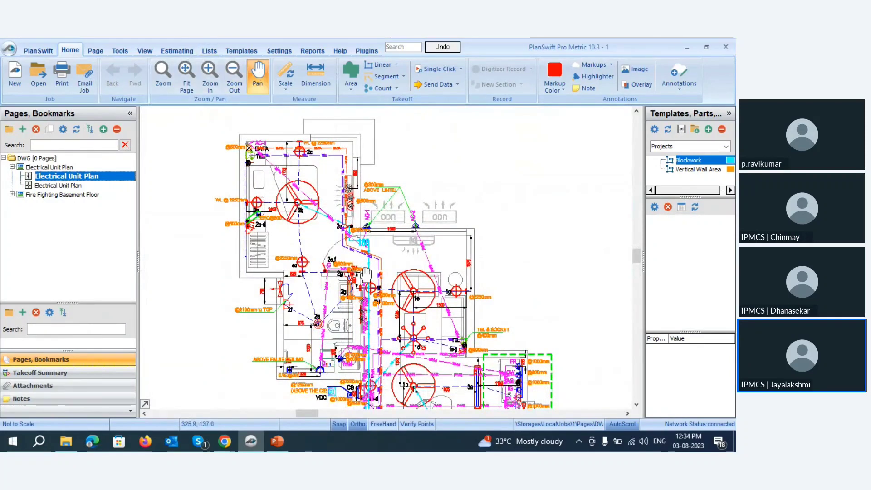
drag(422, 262, 393, 209)
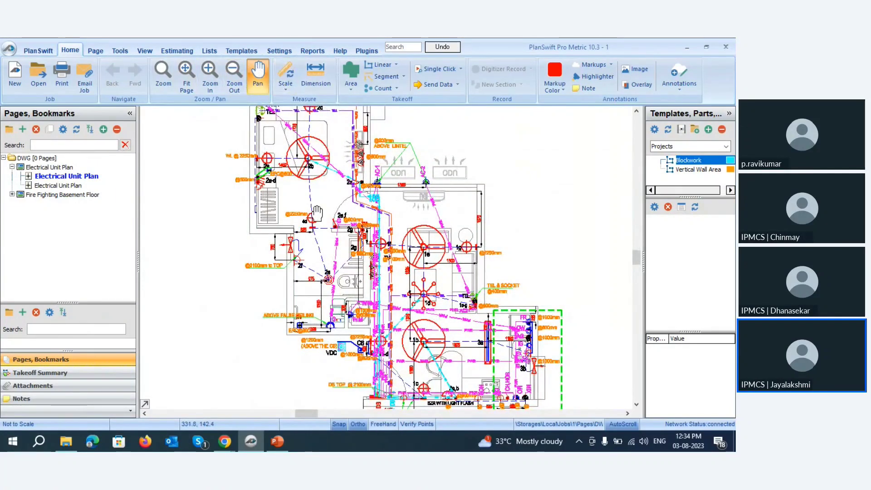
scroll(364, 259, up, 4)
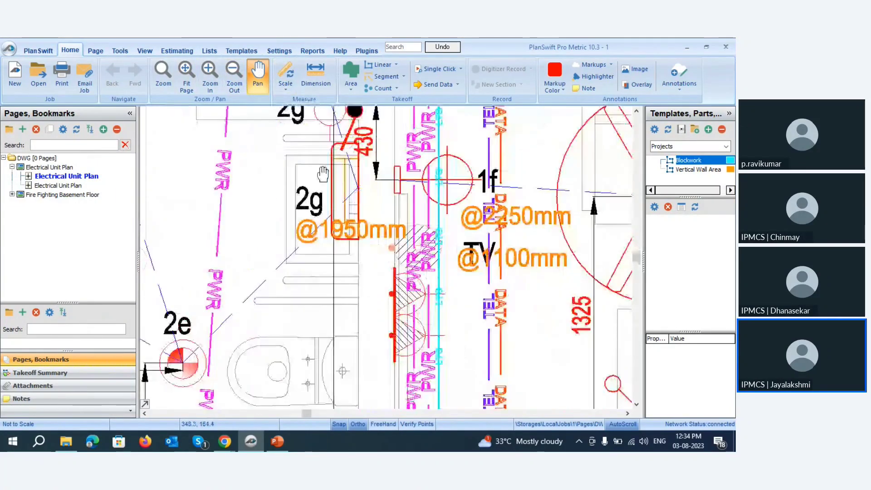
scroll(323, 173, down, 1)
scroll(323, 173, down, 5)
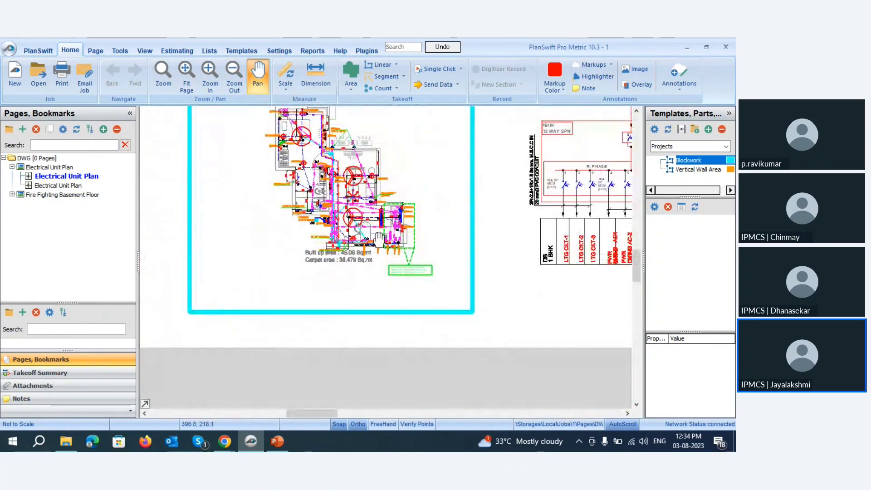
scroll(378, 237, up, 3)
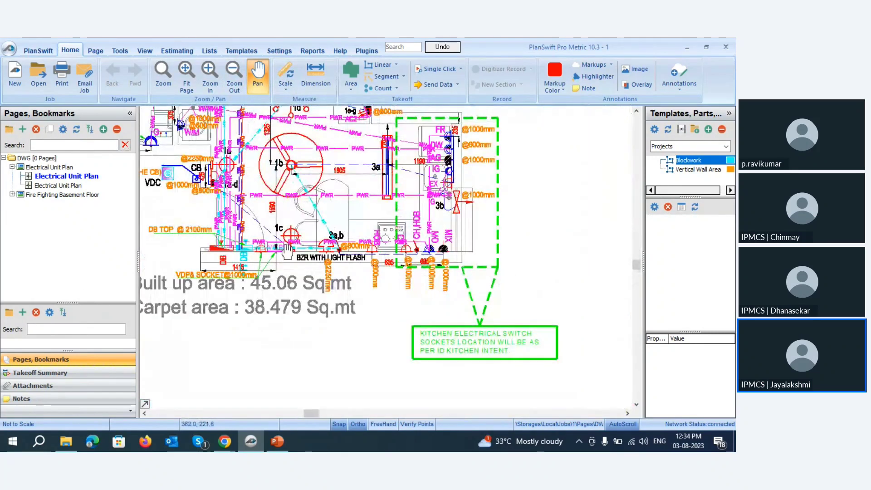
scroll(394, 266, up, 5)
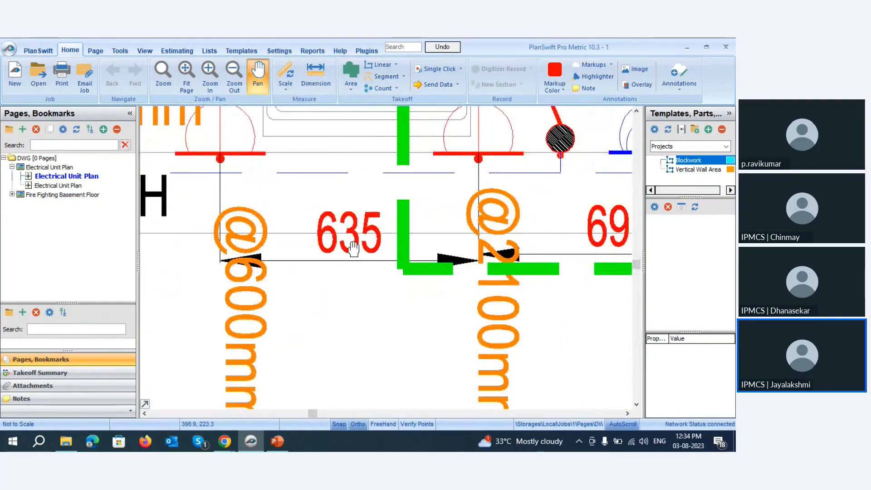
- Start a metric scale calibration on the Electrical Unit Plan page with a reference length of 1350 MM
scroll(368, 249, down, 5)
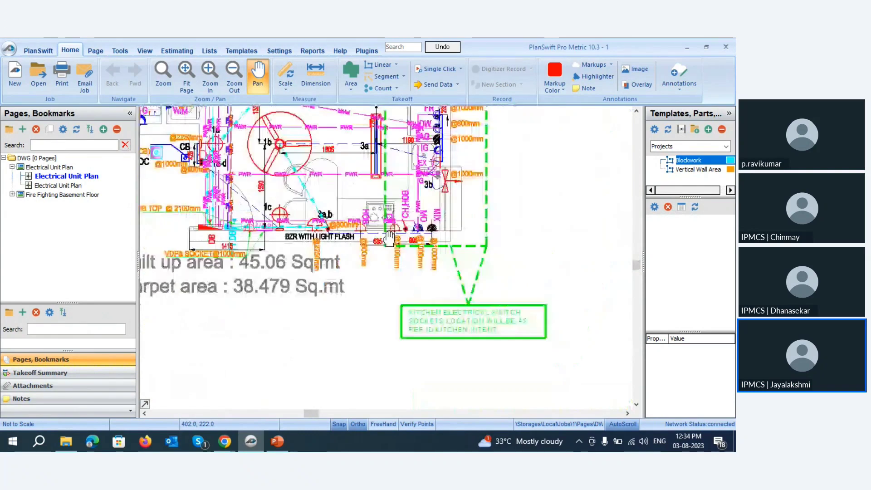
scroll(389, 238, down, 3)
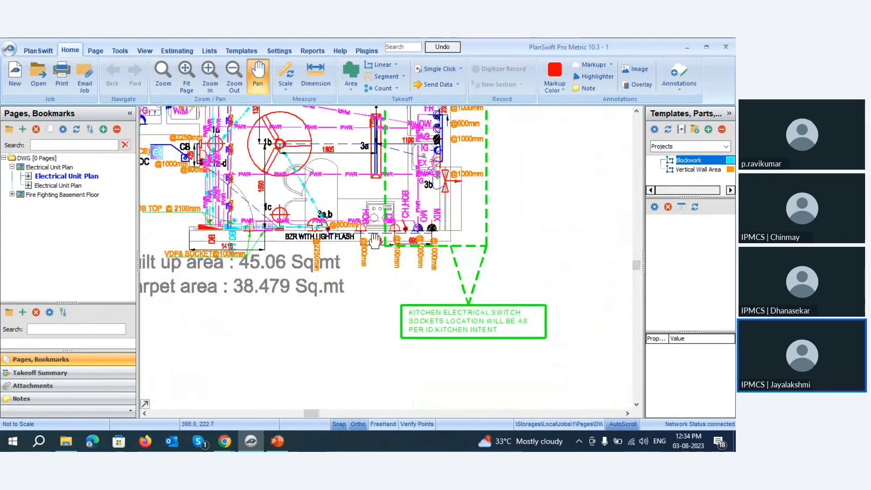
scroll(388, 237, down, 3)
scroll(199, 133, up, 4)
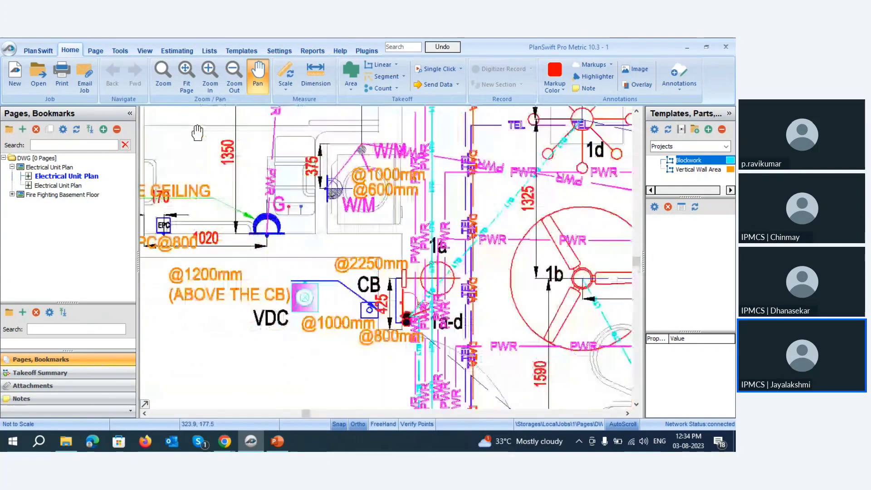
click(287, 76)
click(416, 217)
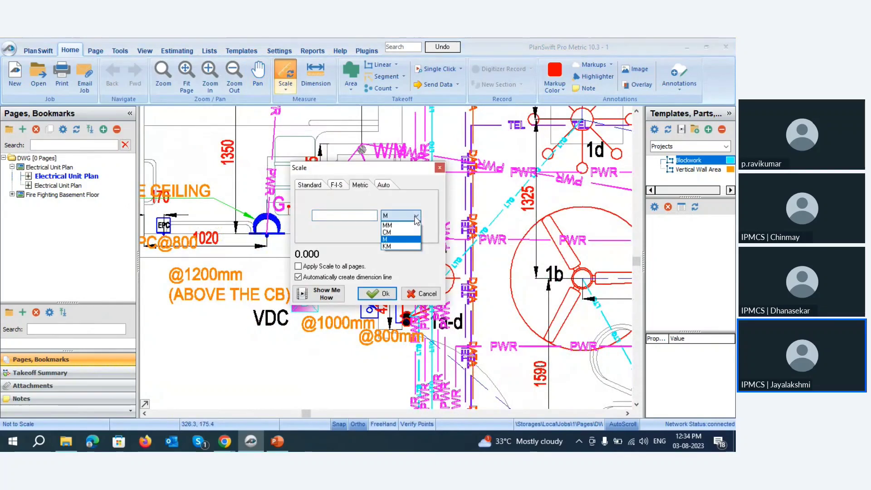
click(349, 215)
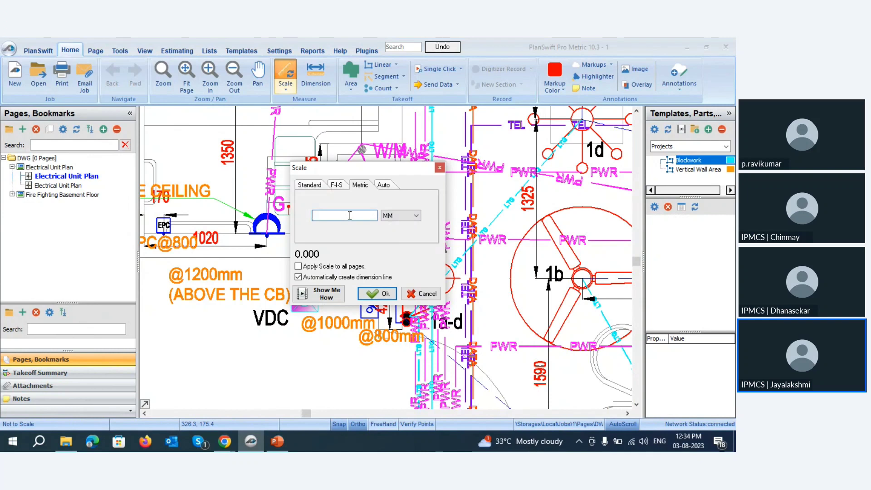
text(1350)
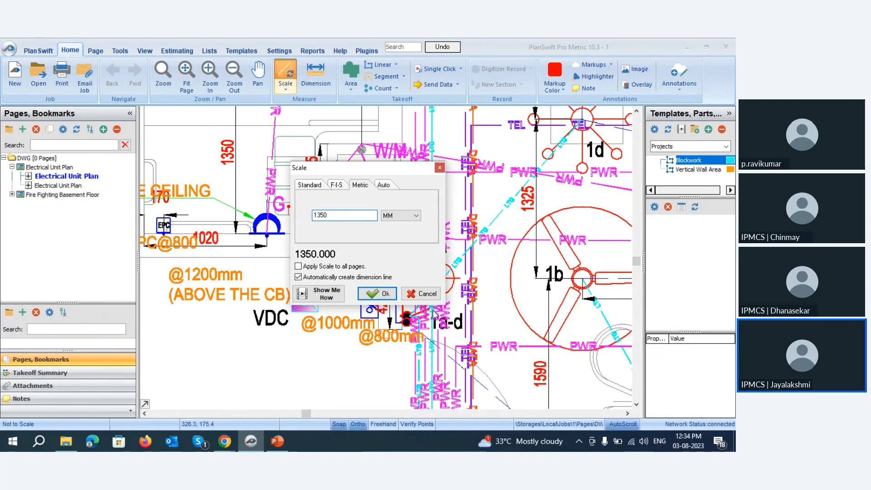
click(377, 294)
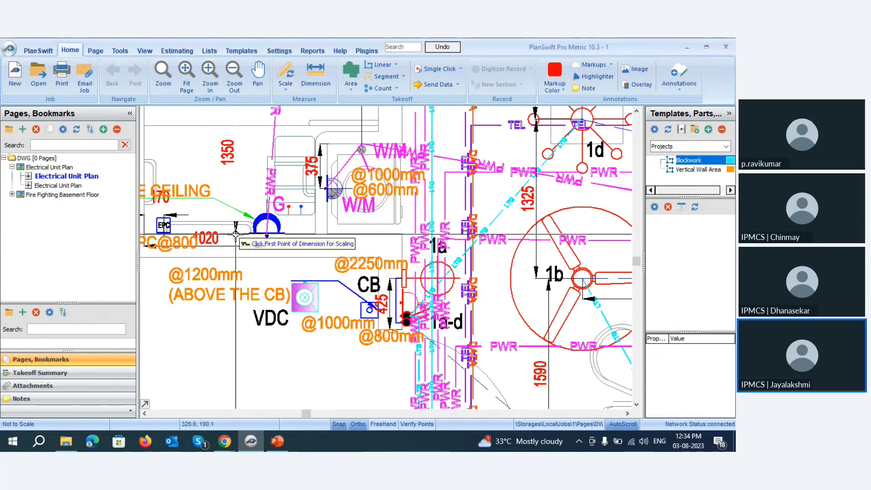
- Calibrate the page vertically by marking both ends of the 1350 dimension line beside the bathroom
scroll(273, 290, down, 2)
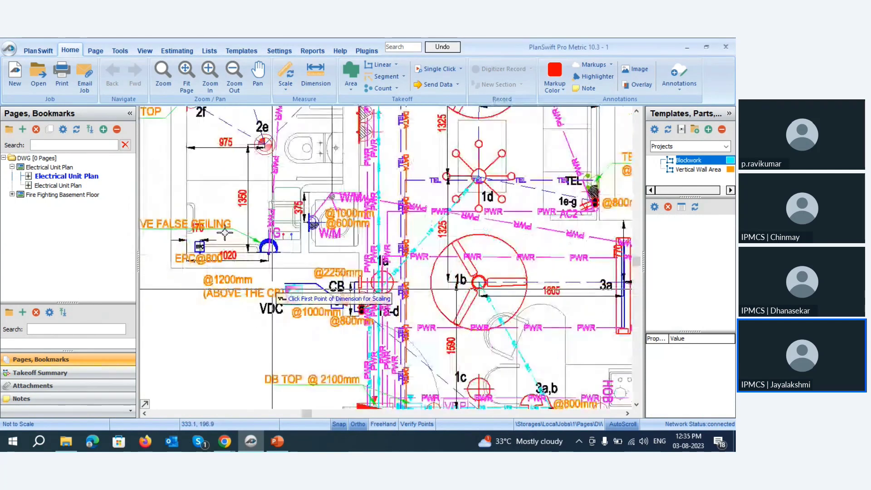
scroll(272, 288, down, 2)
scroll(256, 264, up, 3)
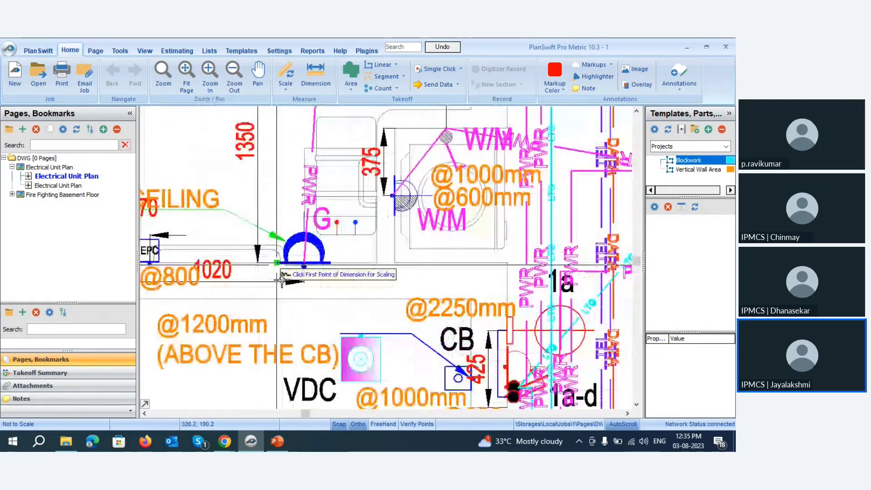
scroll(254, 262, up, 2)
scroll(253, 262, up, 2)
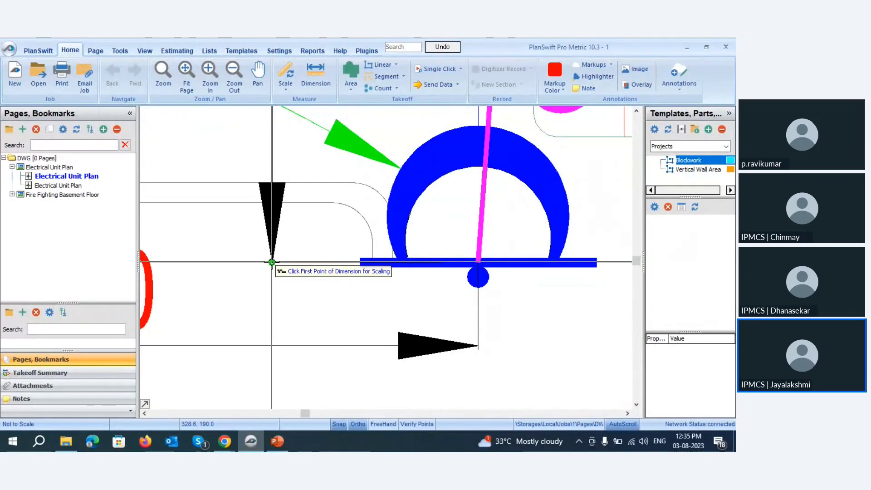
click(272, 262)
scroll(274, 302, down, 3)
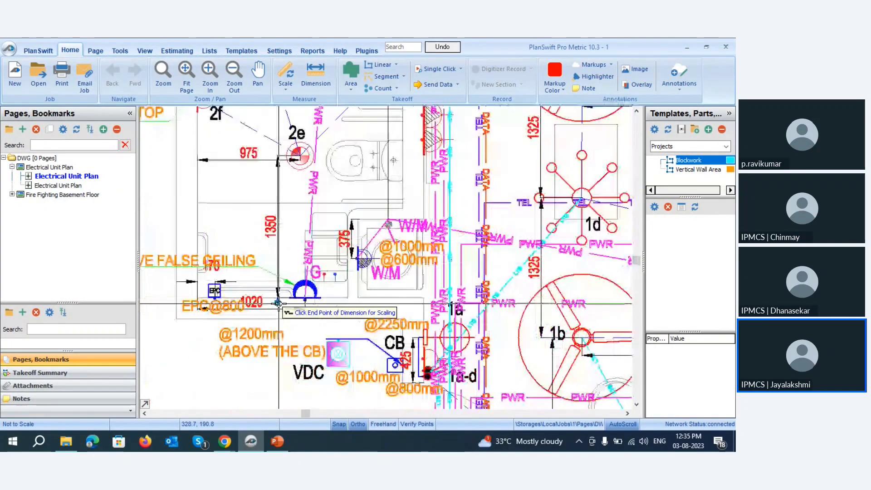
scroll(281, 162, up, 3)
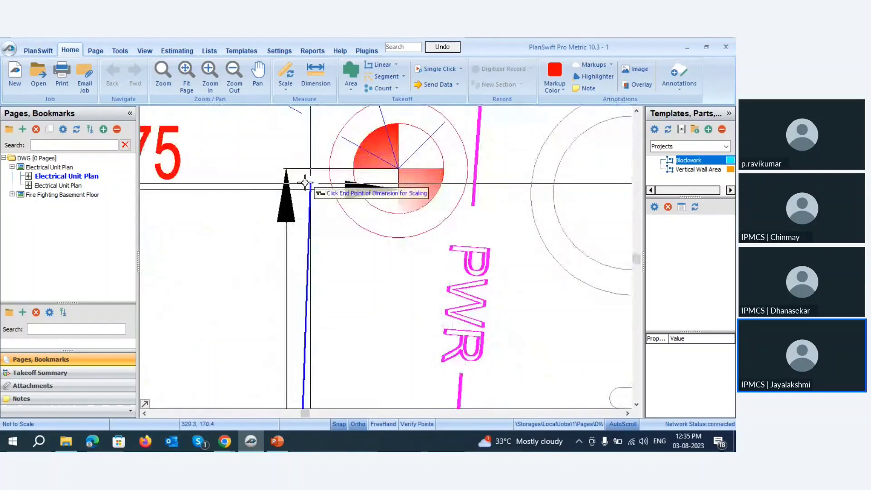
click(286, 170)
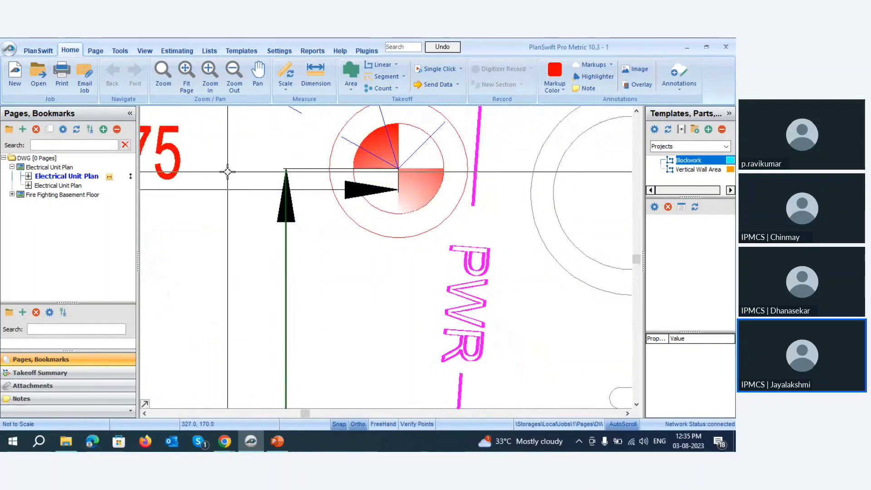
scroll(297, 183, down, 4)
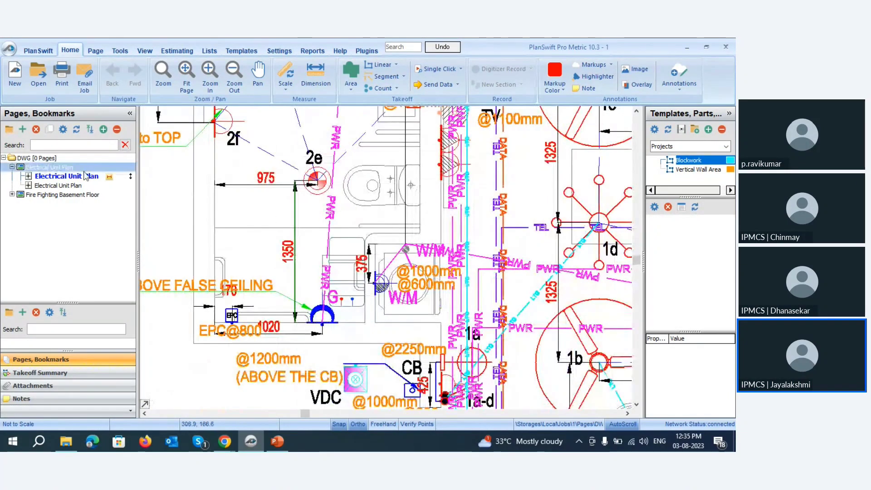
click(85, 175)
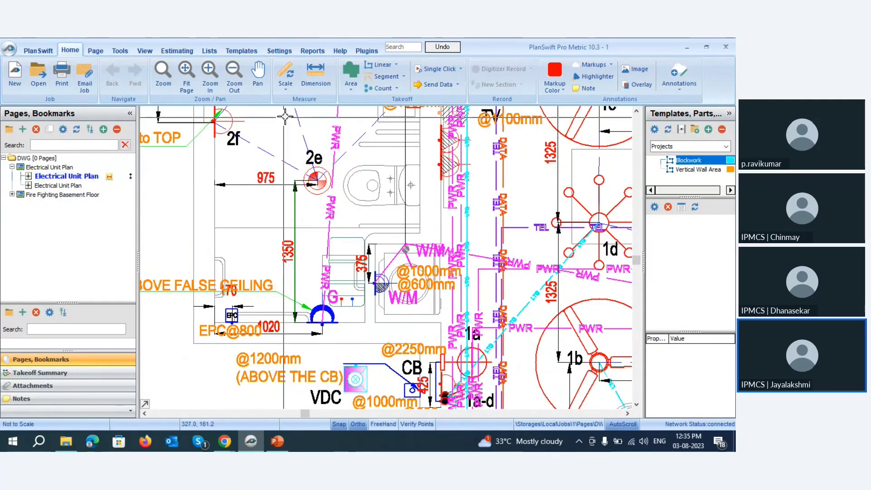
- Start a second metric scale calibration on the same page with a reference length of 975
click(291, 73)
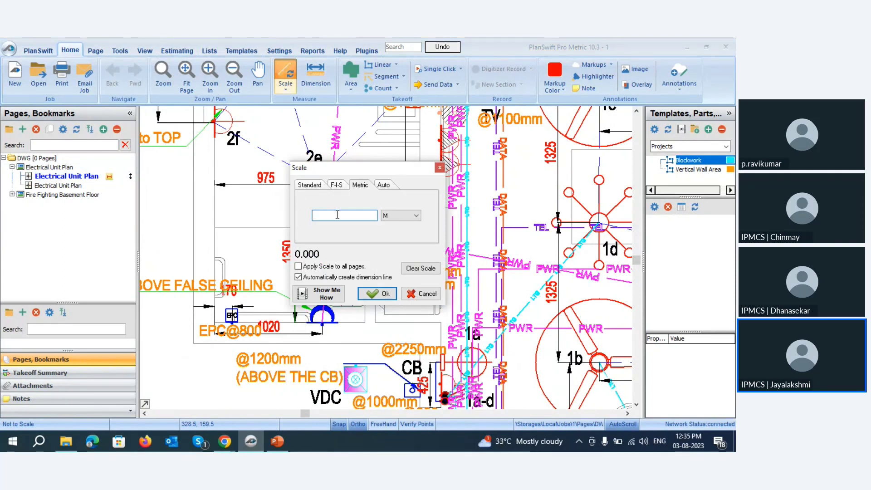
text(975)
click(403, 216)
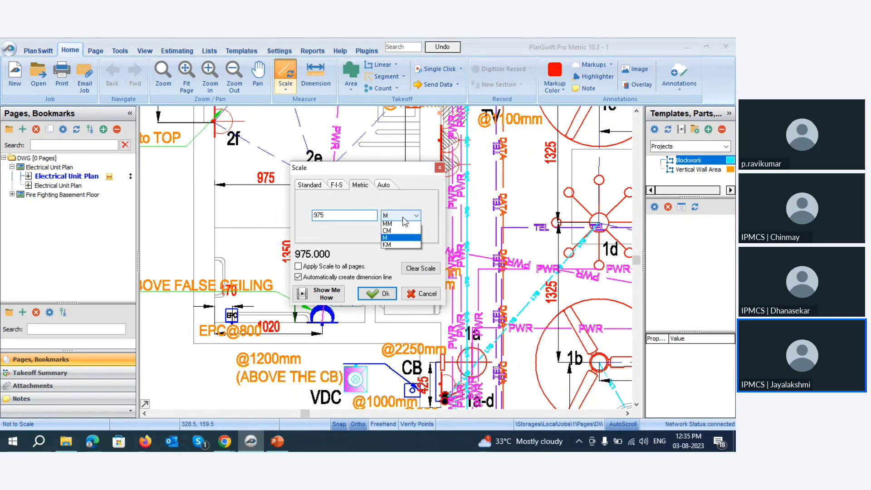
click(387, 294)
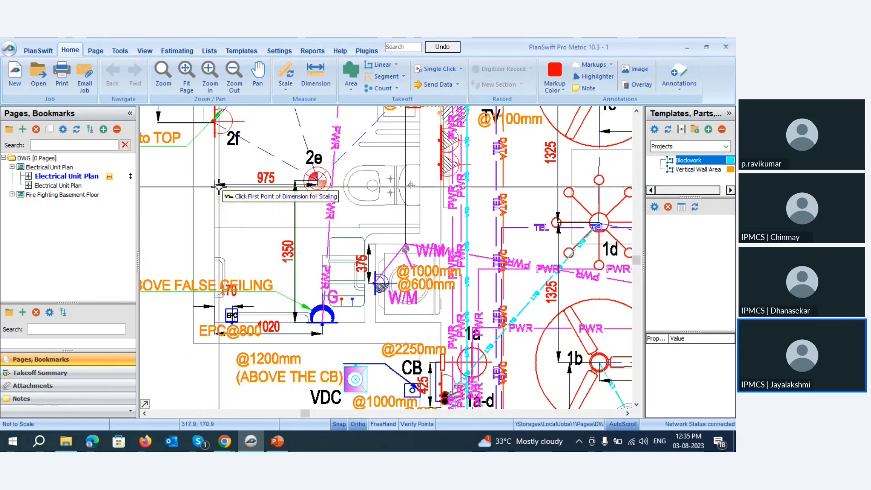
- Calibrate the page horizontally by marking both ends of the 975 dimension line below light 2e
scroll(208, 181, up, 5)
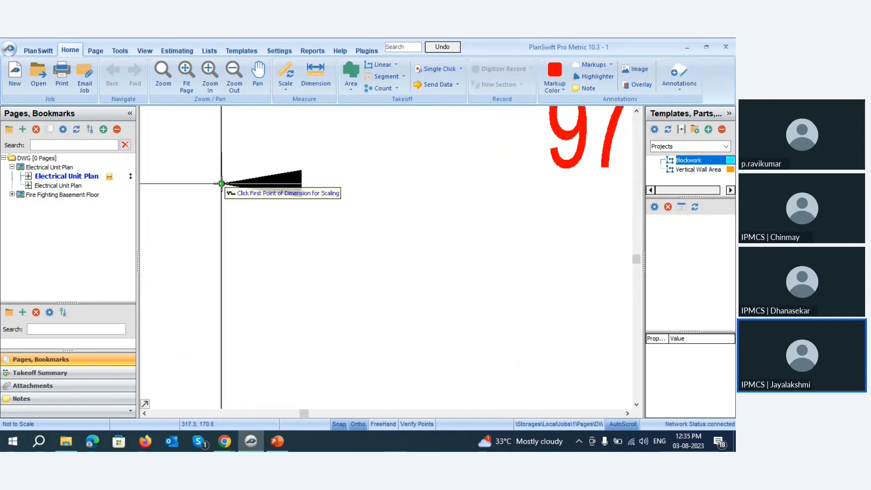
click(221, 184)
scroll(222, 184, down, 5)
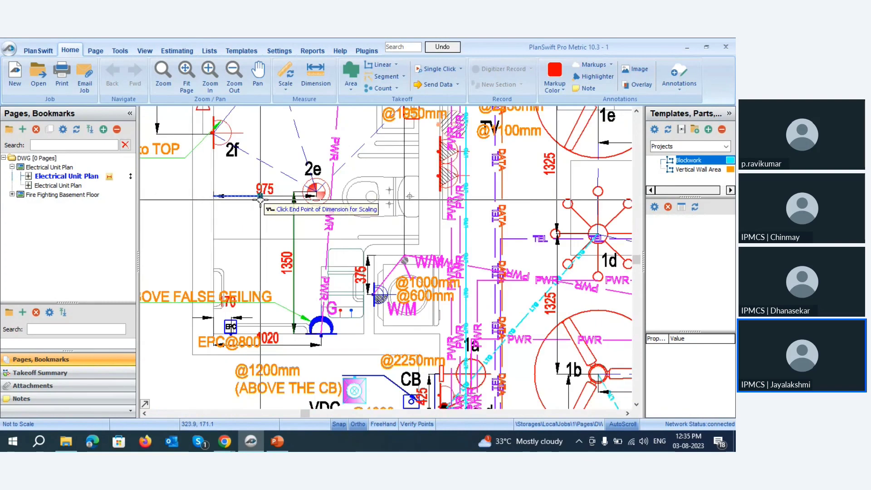
scroll(308, 196, up, 5)
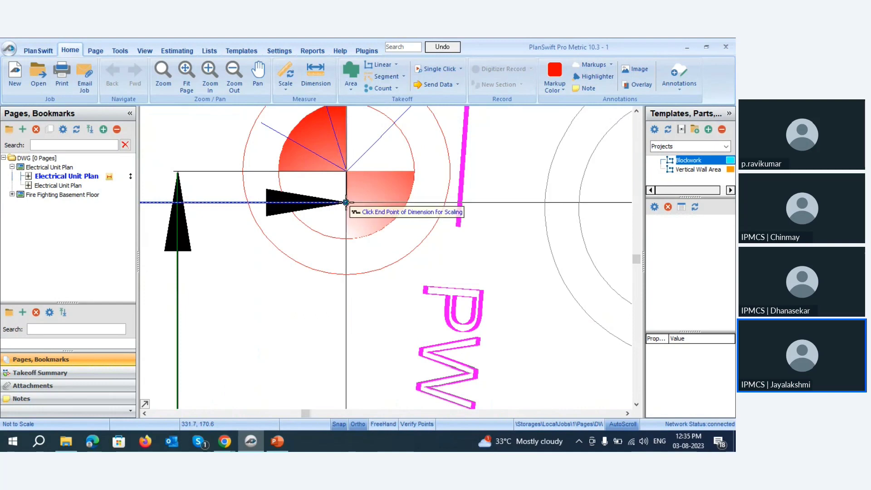
click(345, 201)
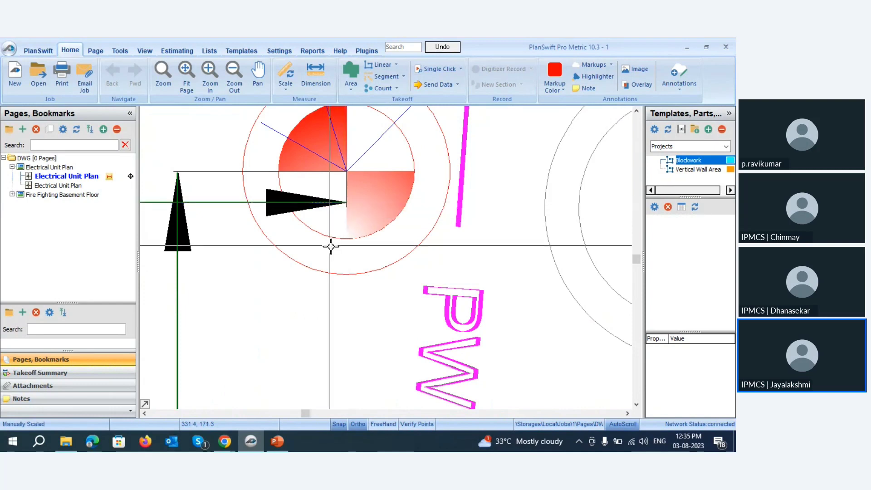
scroll(433, 244, down, 5)
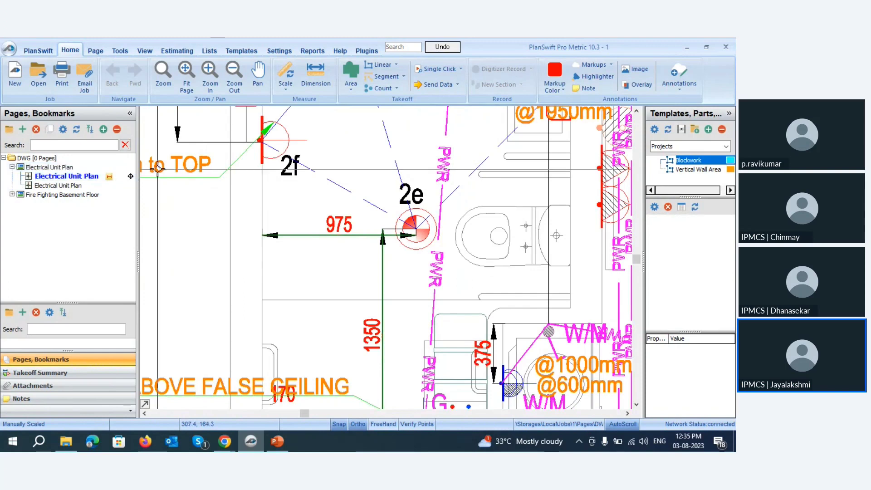
- View the first Fire Fighting Basement Floor page, then return to the scaled Electrical Unit Plan page and collapse the fire fighting group
click(77, 196)
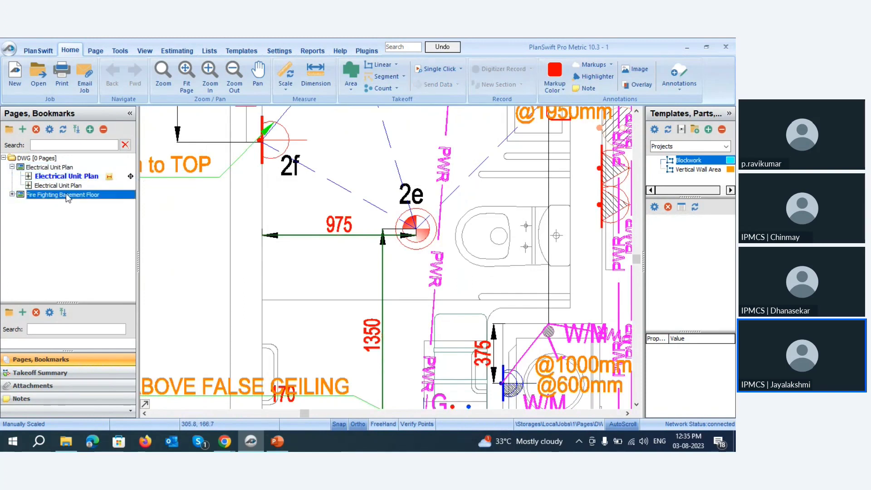
click(12, 194)
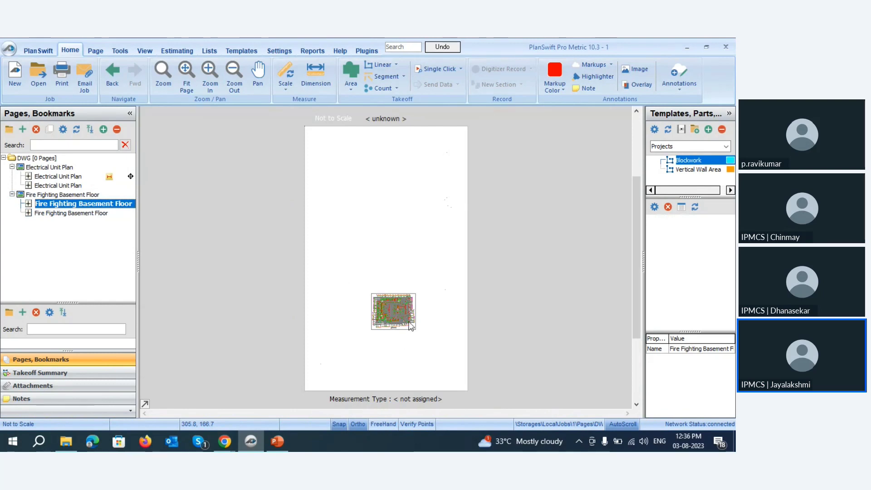
click(58, 177)
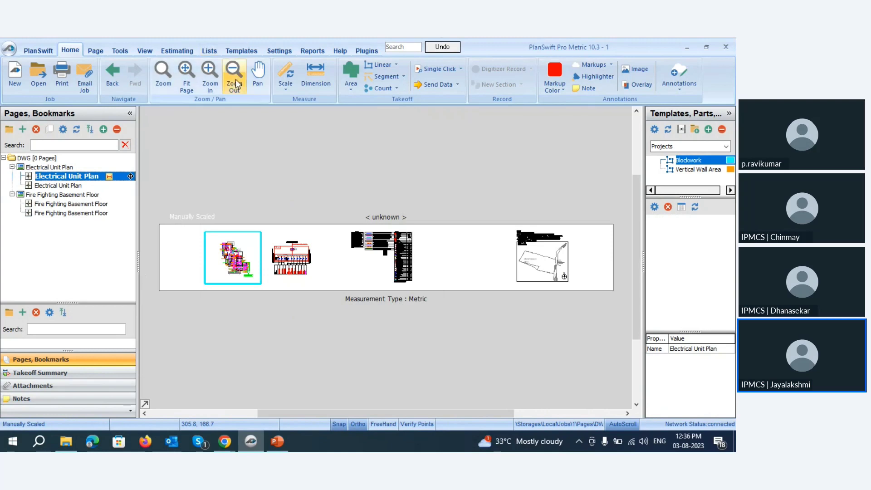
click(210, 74)
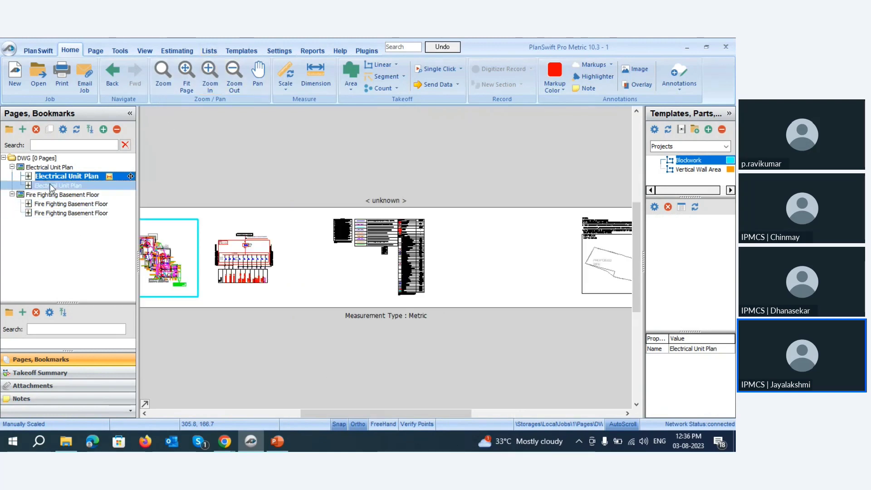
click(13, 194)
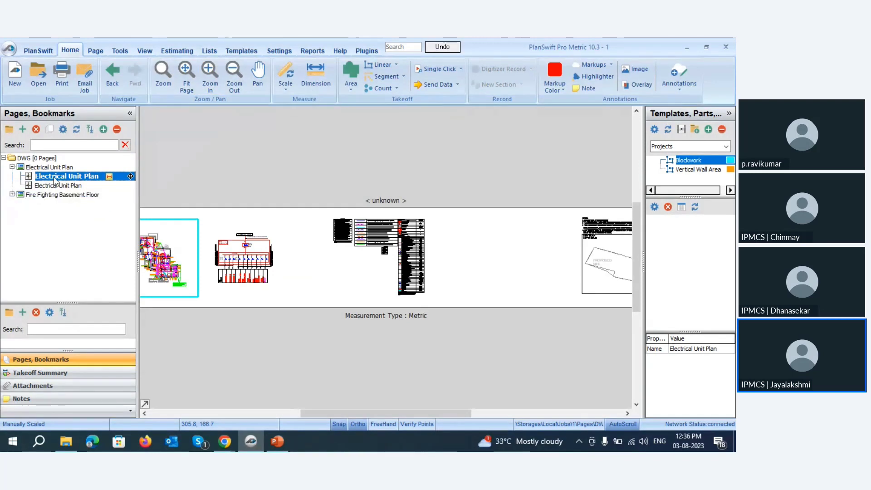
- Review the Electrical Unit Plan page's layout, diagram and legend tables at several magnifications with the page list narrowed
click(257, 78)
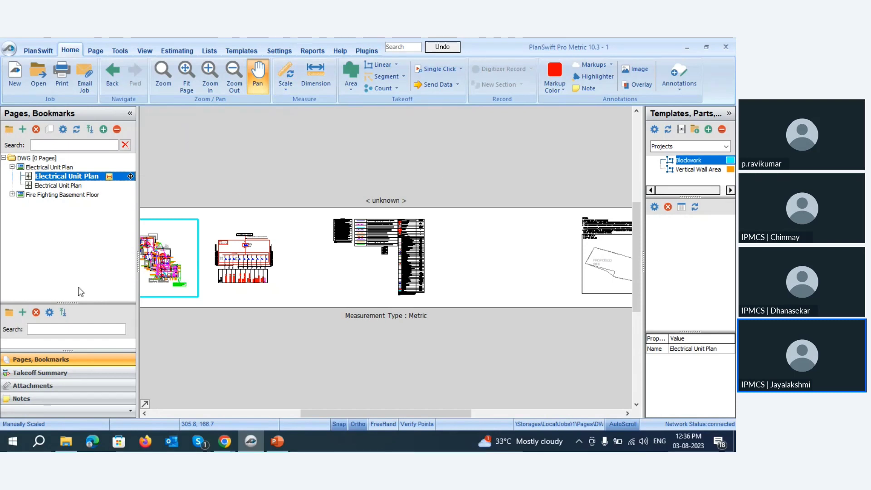
drag(135, 252, 105, 253)
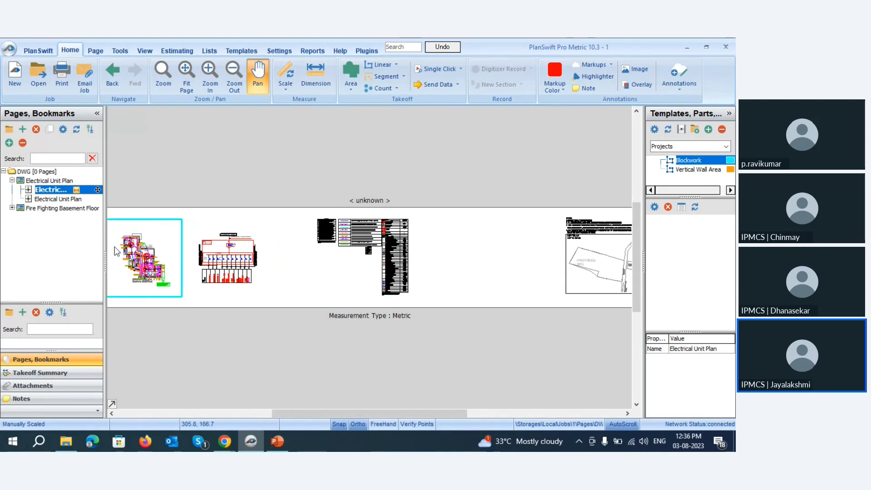
click(211, 72)
click(210, 73)
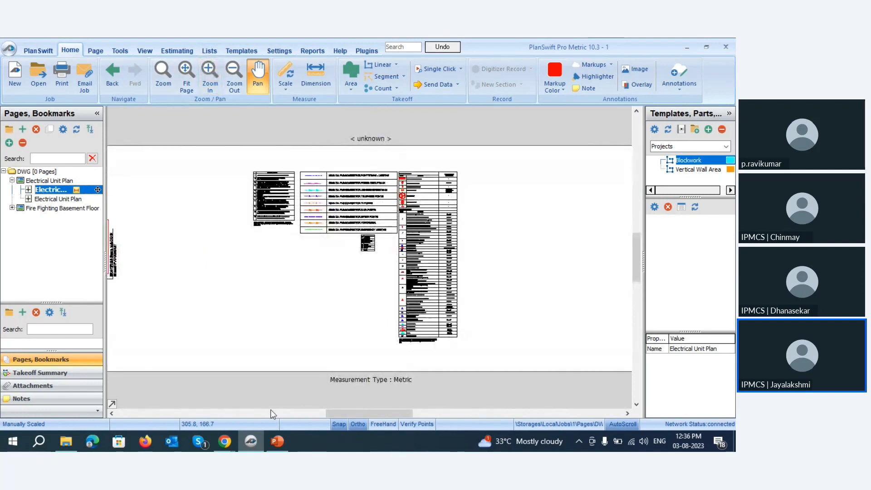
click(192, 69)
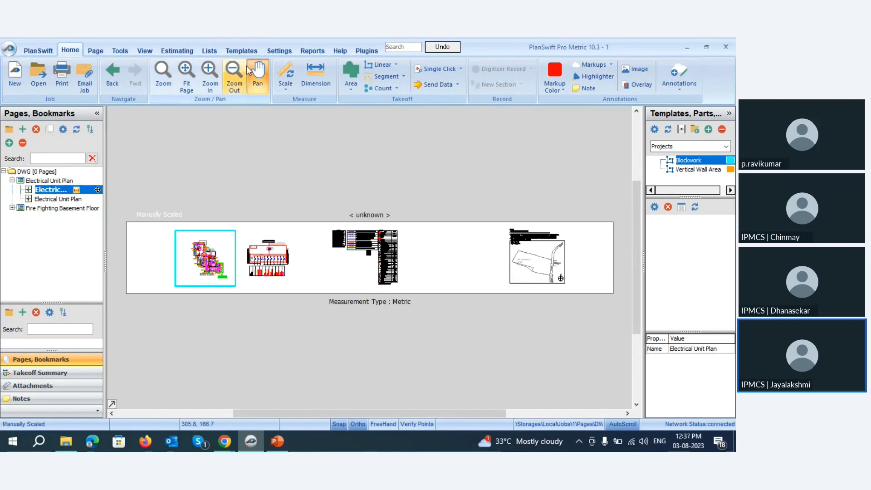
drag(107, 198, 132, 199)
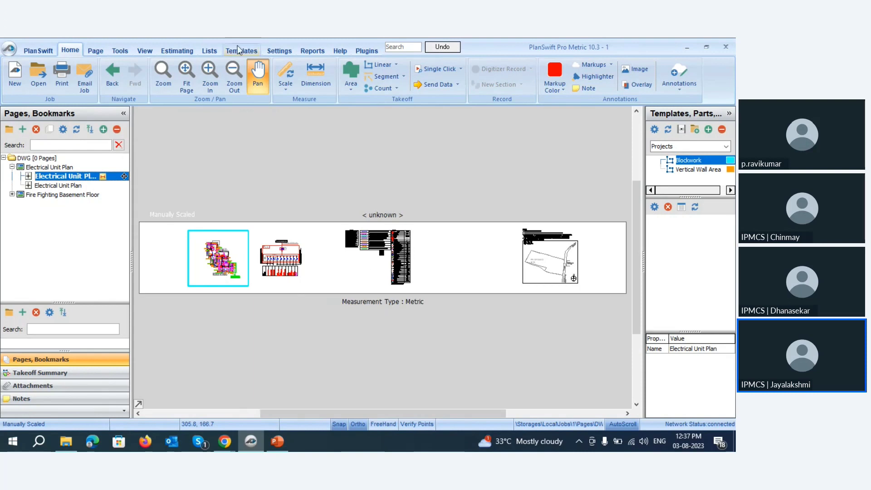
click(212, 88)
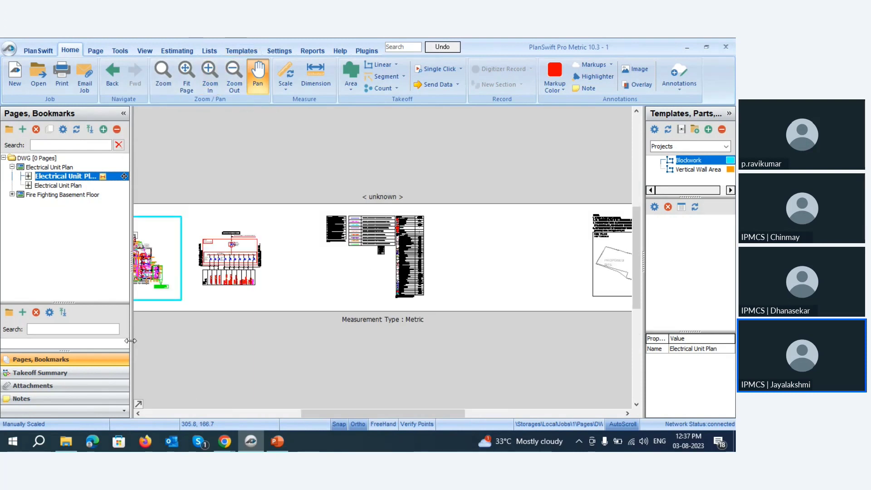
drag(132, 341, 79, 313)
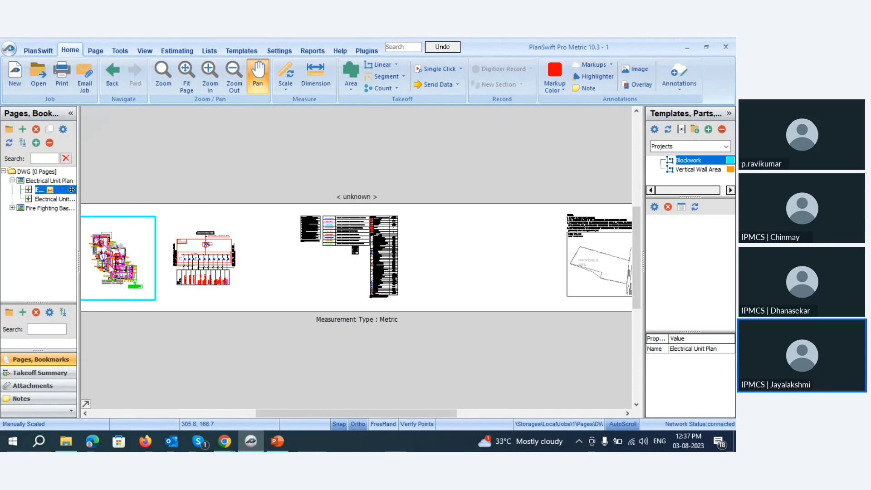
- Widen the page list, then close PlanSwift and launch it again with the current job
drag(80, 239, 121, 250)
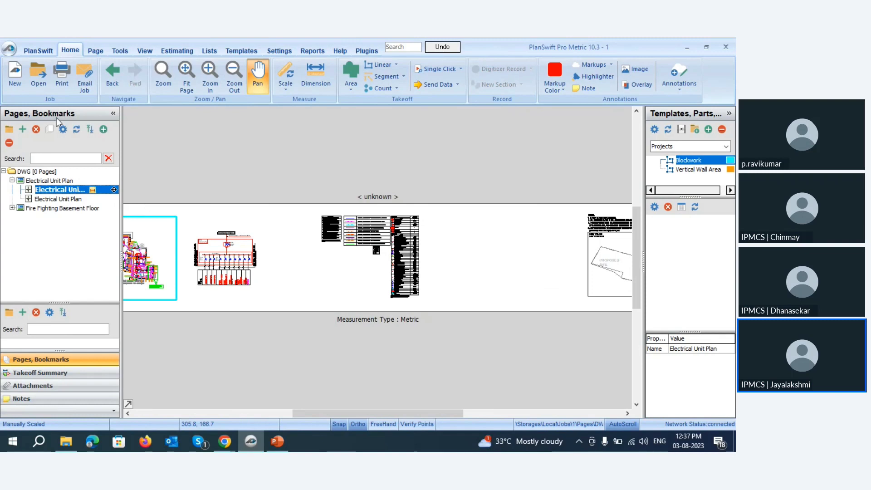
click(725, 49)
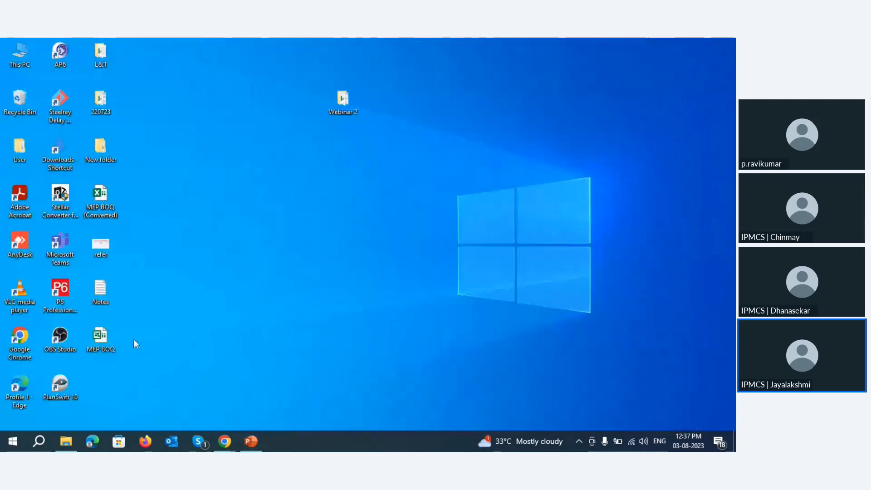
double_click(60, 384)
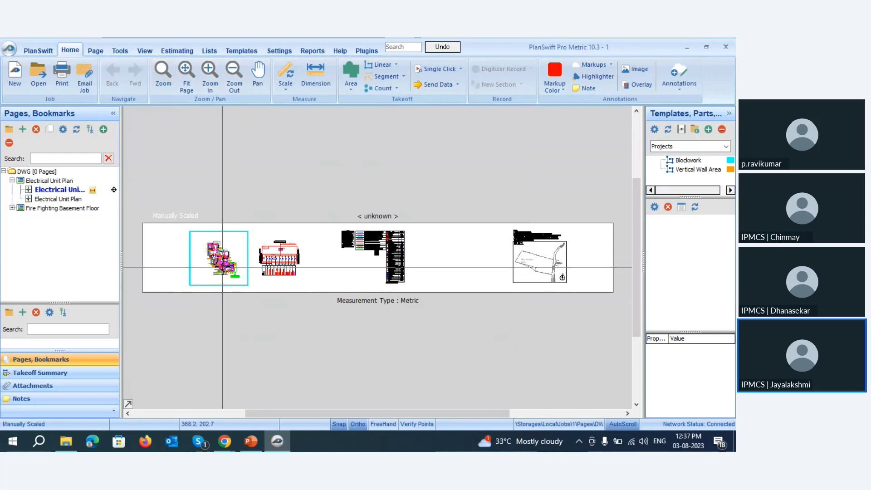
- Examine the floor plan on the Electrical Unit Plan page, especially the AC-1, DATA and TEL points and their wiring in the 2b fan room
scroll(222, 268, up, 3)
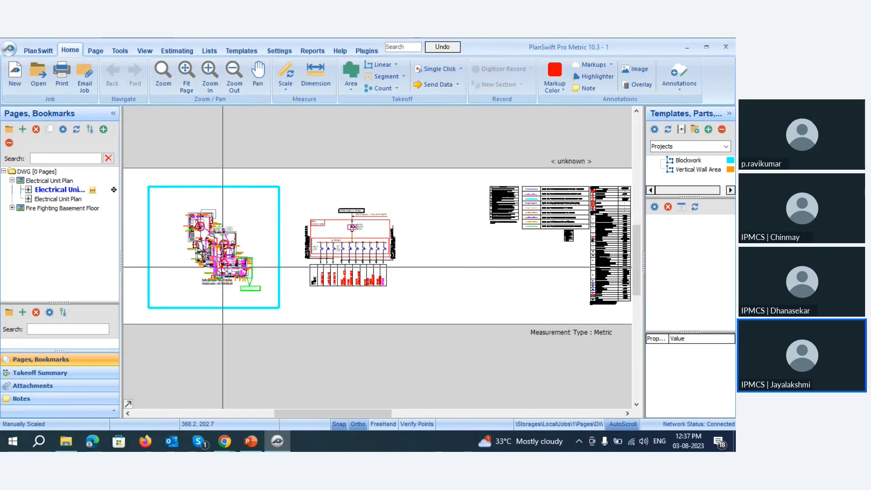
scroll(223, 267, up, 1)
scroll(186, 200, up, 3)
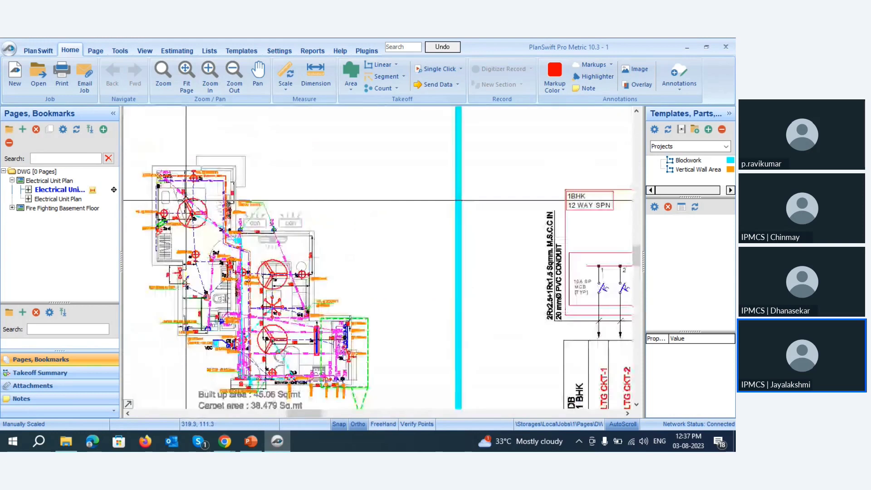
scroll(186, 200, up, 2)
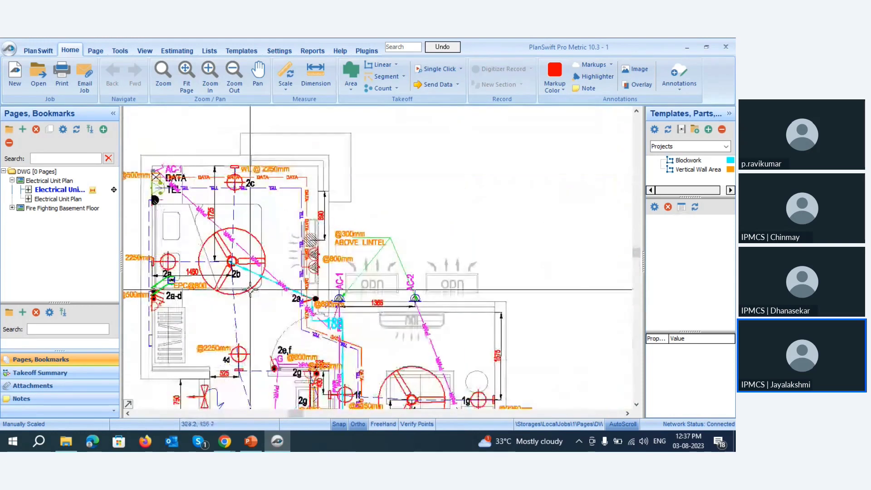
scroll(154, 176, up, 2)
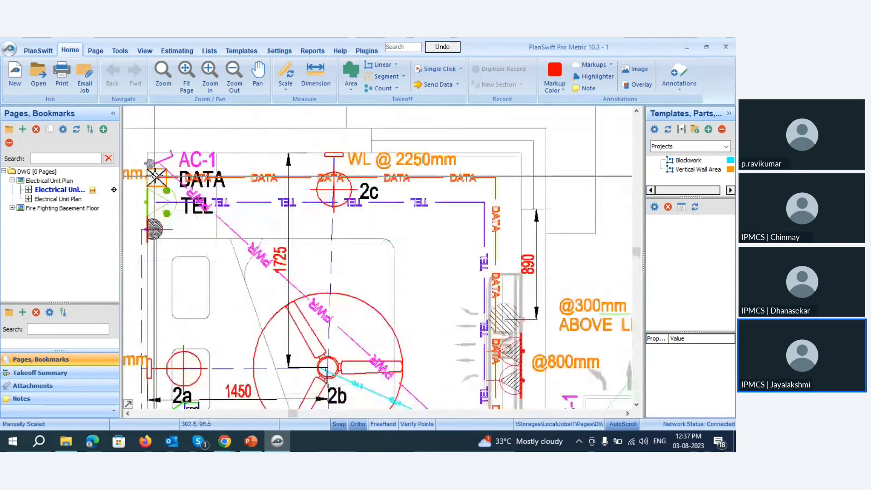
scroll(155, 176, up, 1)
scroll(156, 181, down, 3)
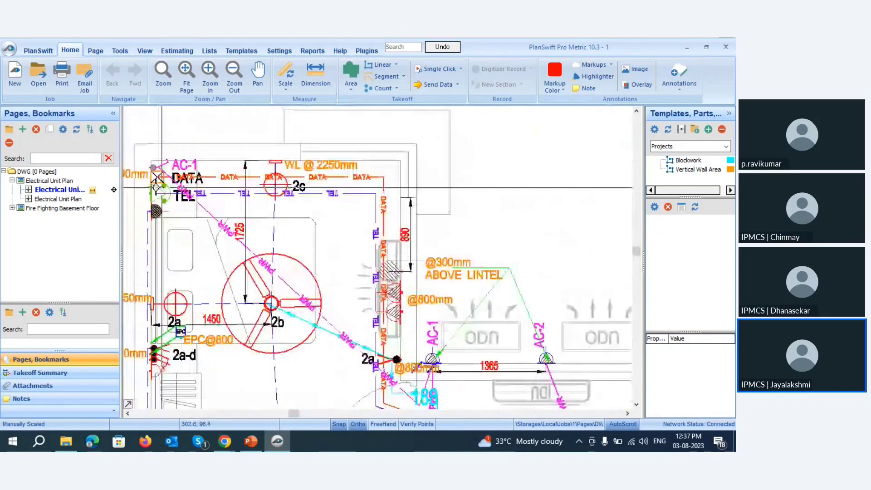
scroll(156, 188, down, 2)
scroll(243, 203, down, 3)
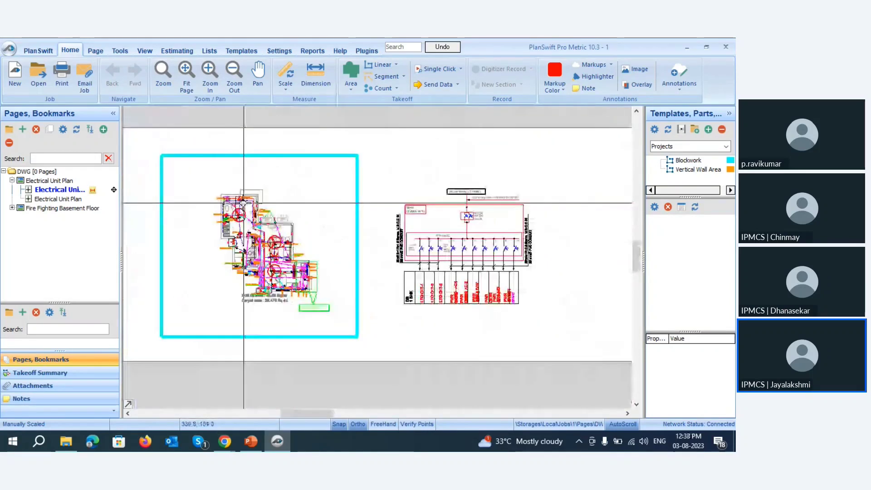
scroll(244, 203, down, 1)
- Consult the conduit legend and create a linear takeoff named "25mm dia PVC conduit for power circuit main" with a solid fill
scroll(601, 185, up, 3)
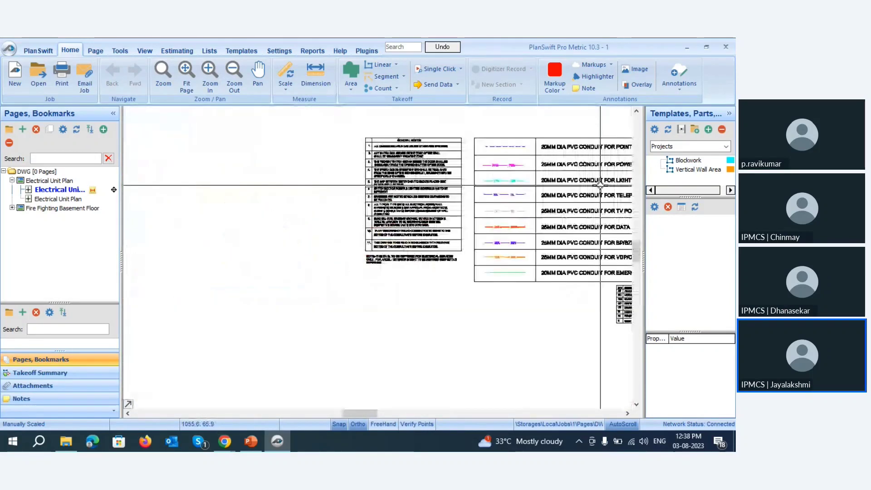
scroll(291, 217, up, 3)
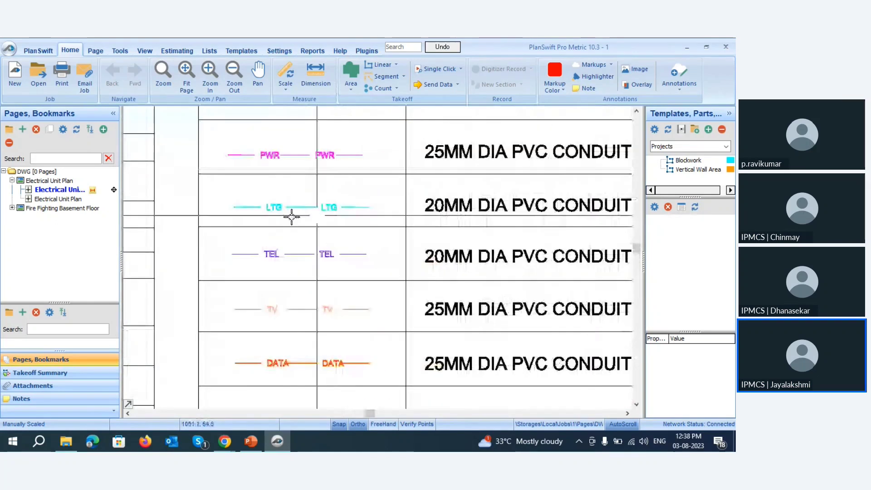
scroll(292, 217, down, 2)
scroll(243, 221, down, 2)
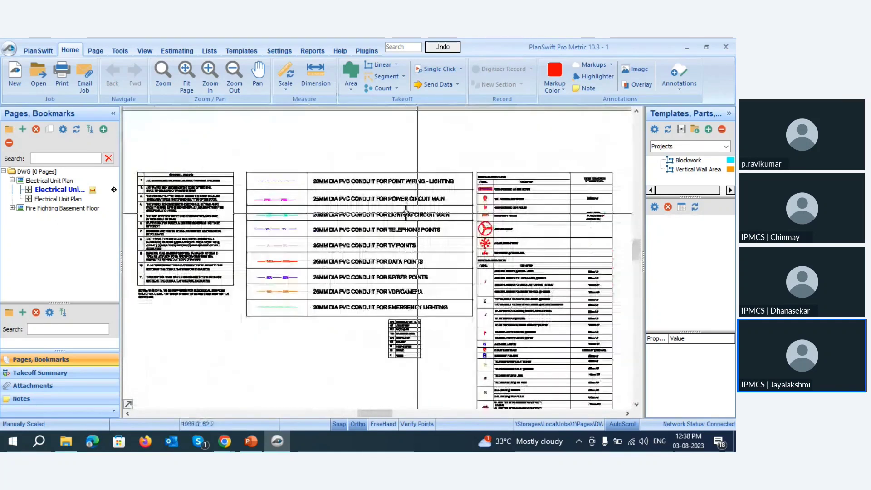
scroll(325, 202, up, 2)
scroll(324, 203, up, 1)
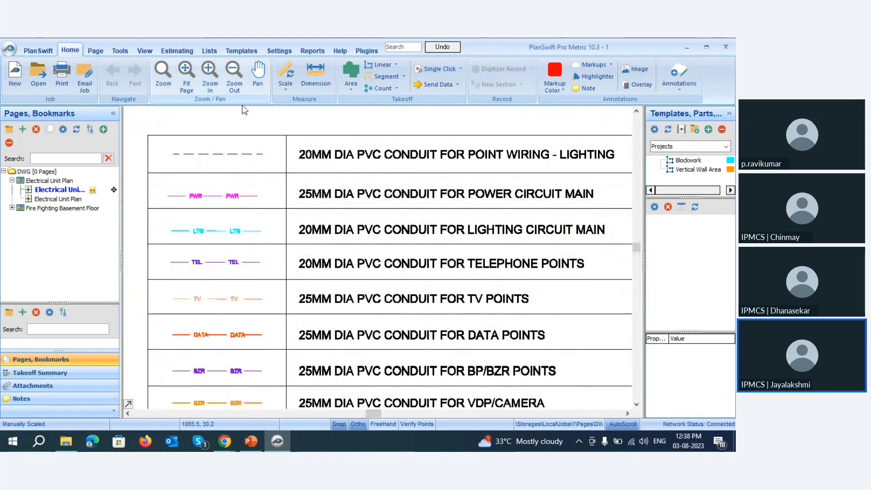
click(382, 65)
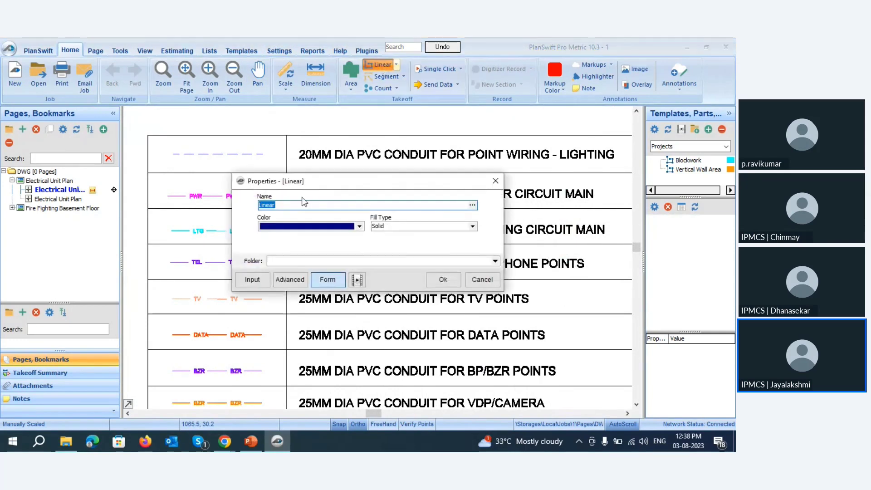
drag(457, 184, 447, 237)
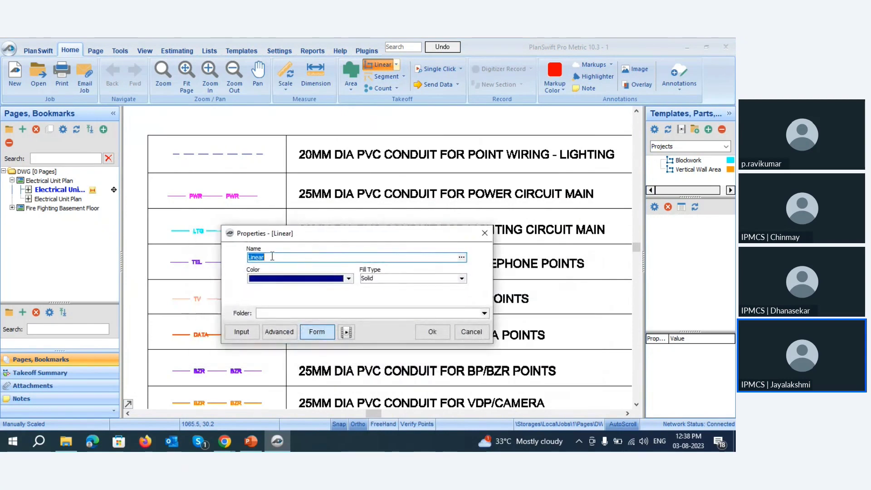
text(25mm dia)
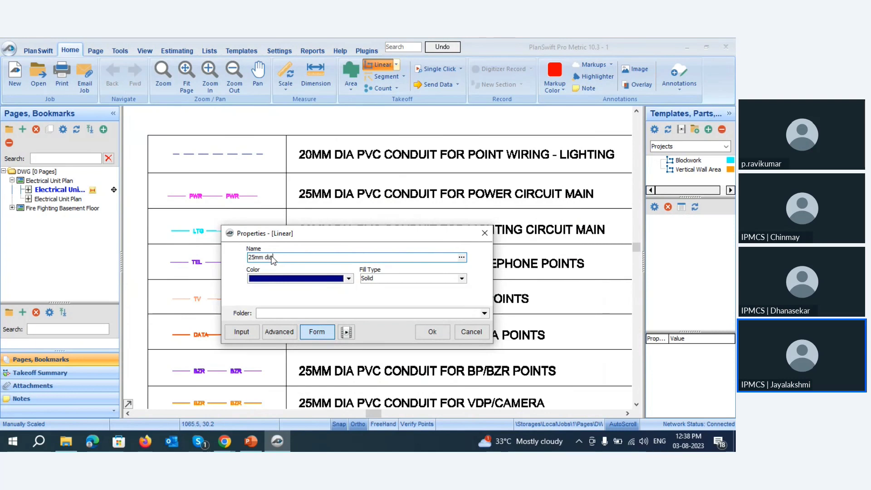
text(PVC conduit for power circuit mai)
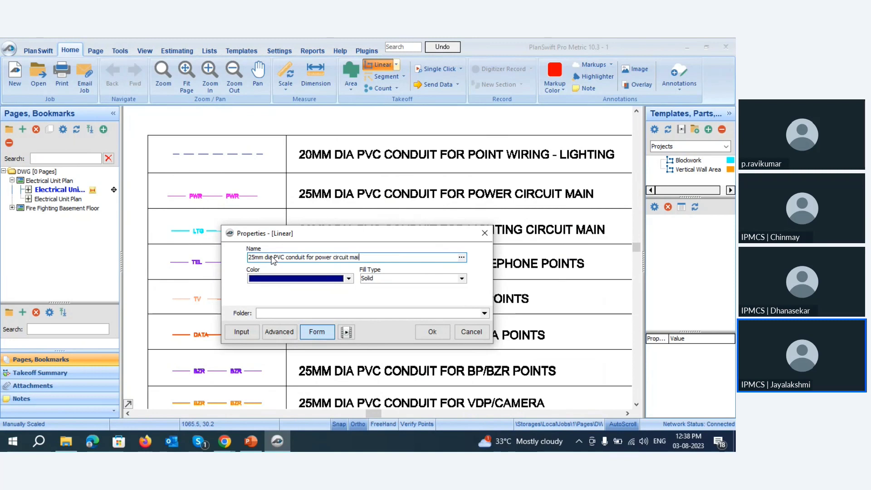
click(298, 281)
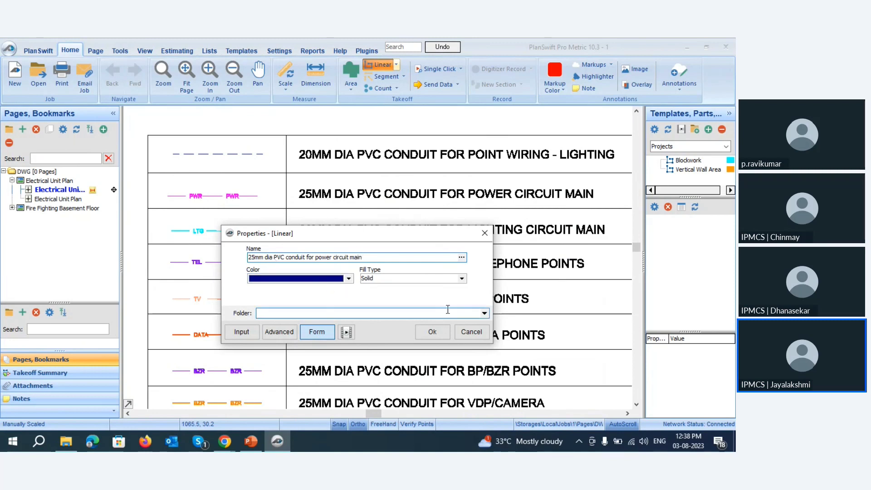
click(431, 338)
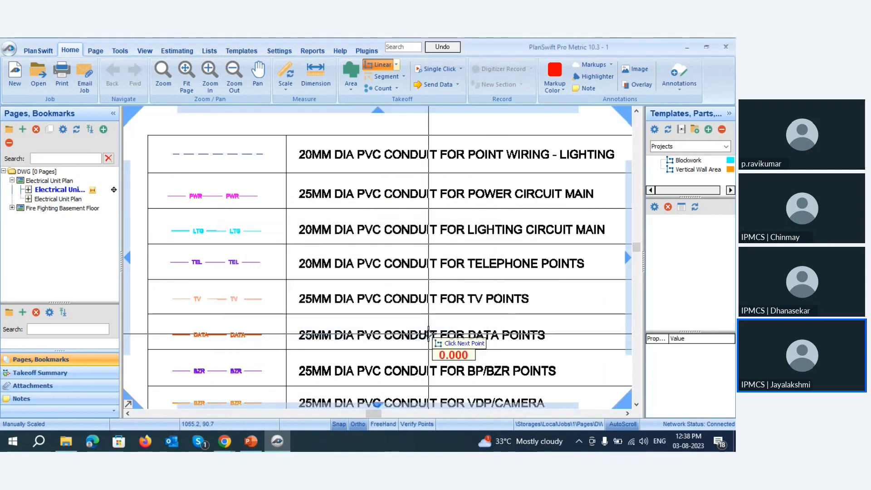
- Trace the first conduit segment along the PWR line from the AC-1 point beside DATA to the line's corner at the 188 label
scroll(504, 267, down, 5)
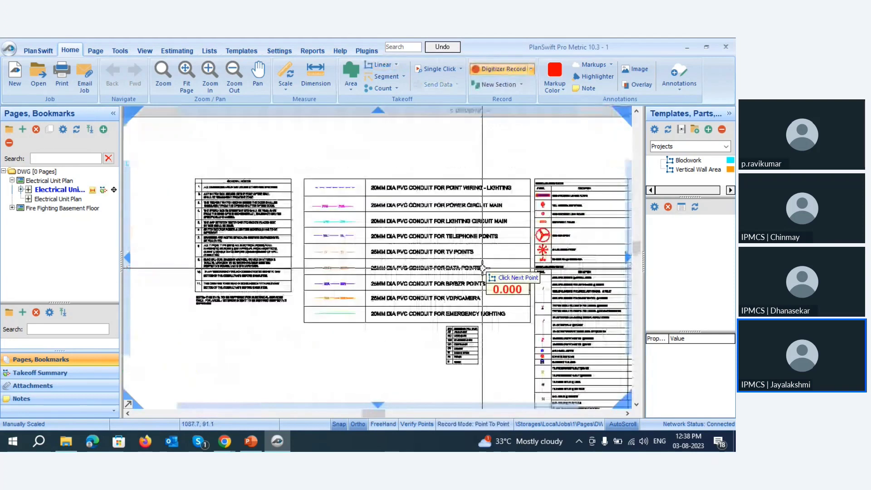
scroll(431, 260, down, 4)
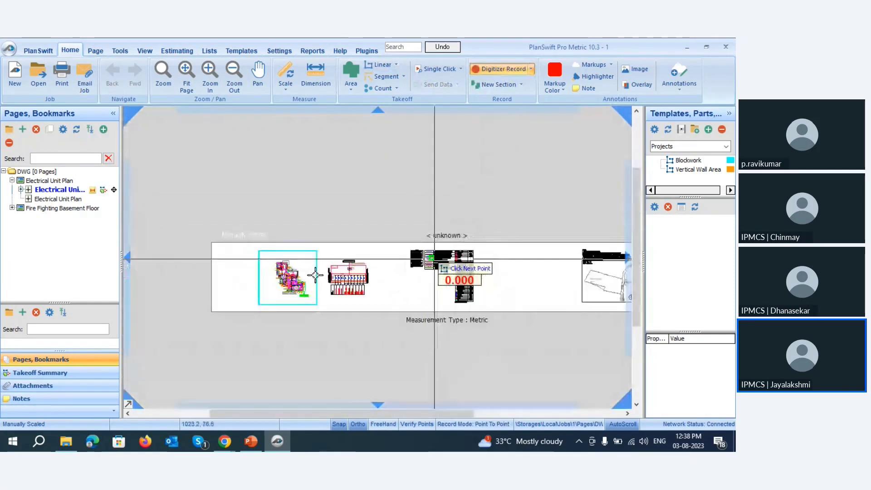
scroll(278, 275, up, 6)
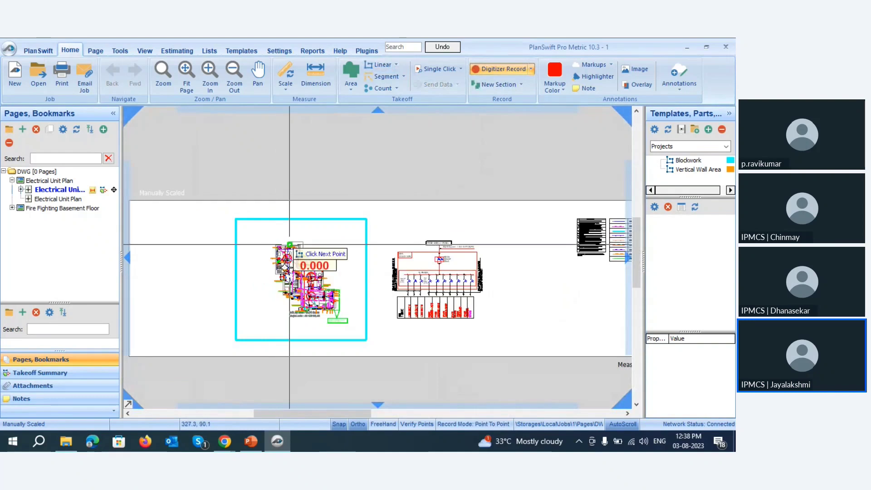
scroll(296, 220, up, 5)
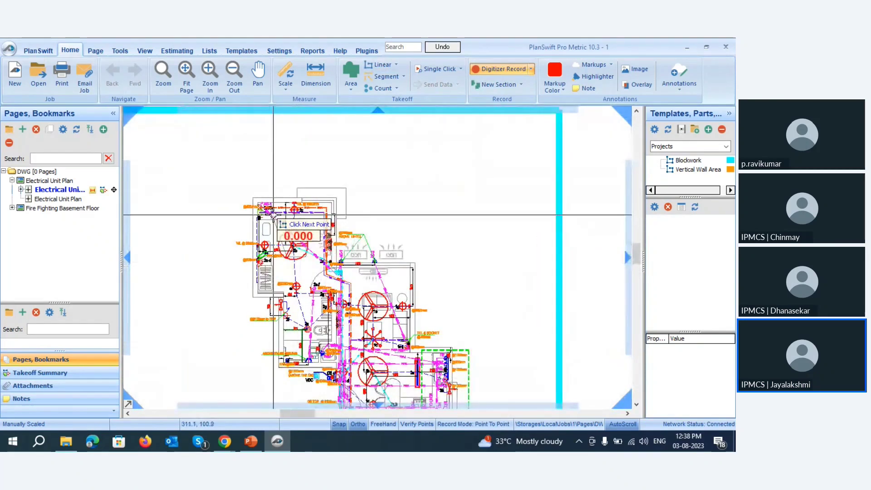
scroll(259, 191, up, 3)
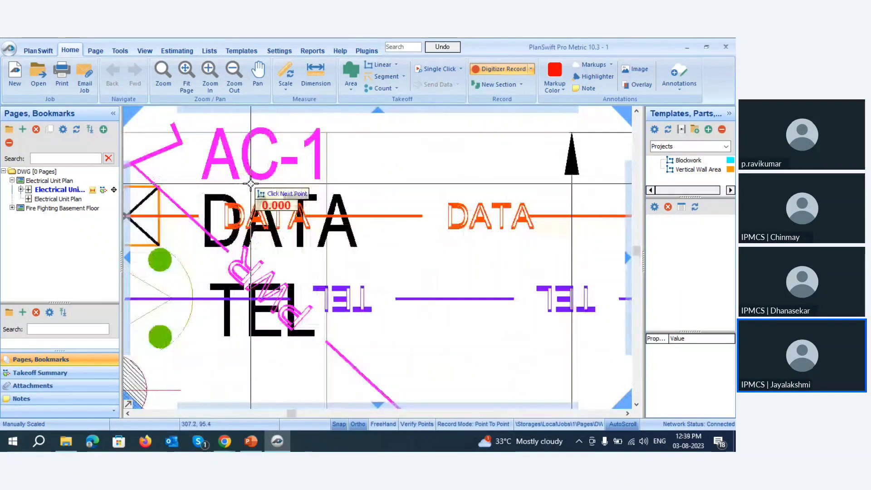
scroll(252, 186, down, 1)
scroll(251, 184, down, 2)
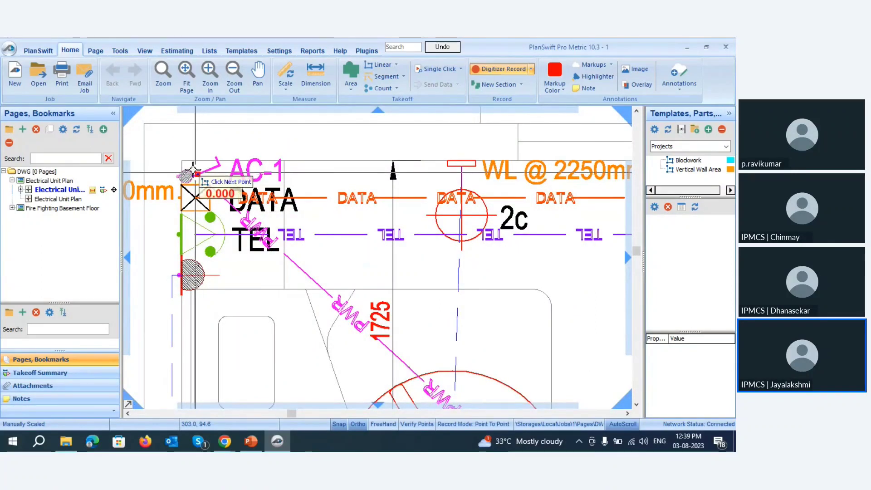
scroll(183, 156, down, 3)
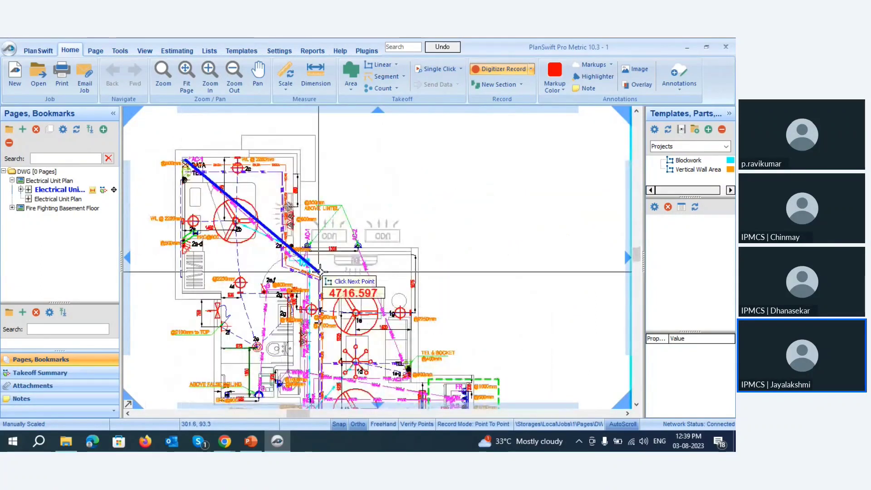
scroll(320, 232, up, 3)
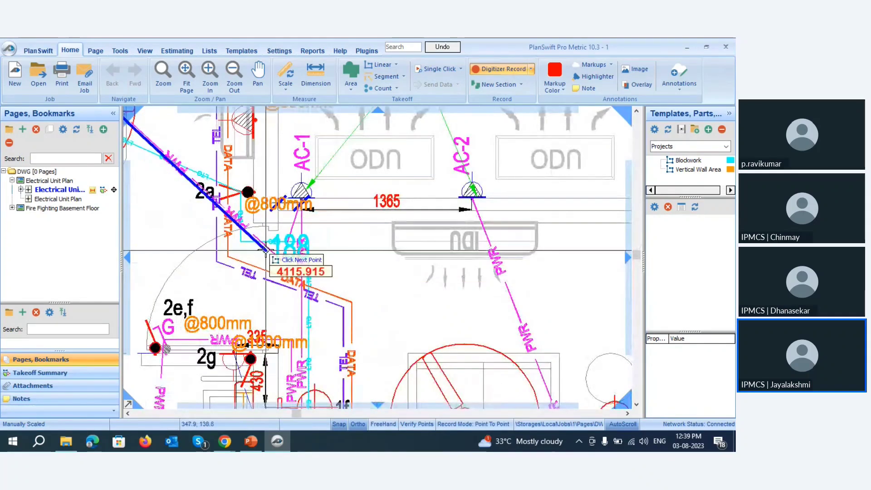
scroll(268, 251, up, 4)
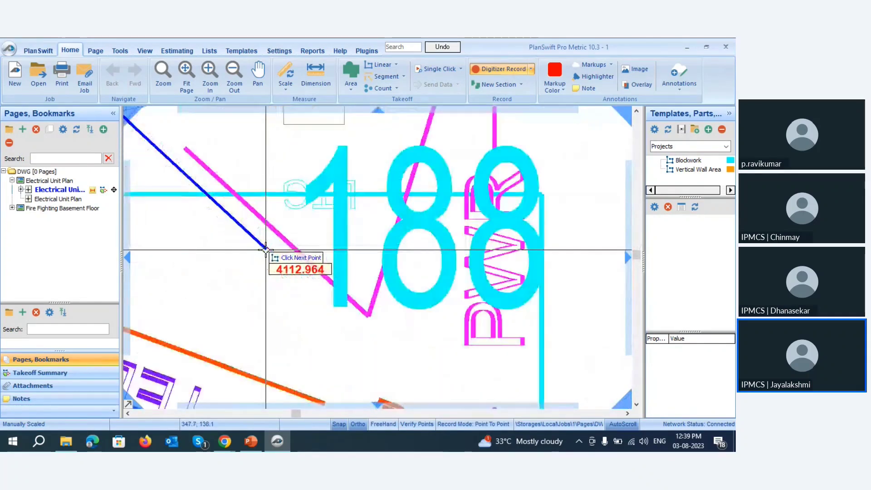
click(368, 314)
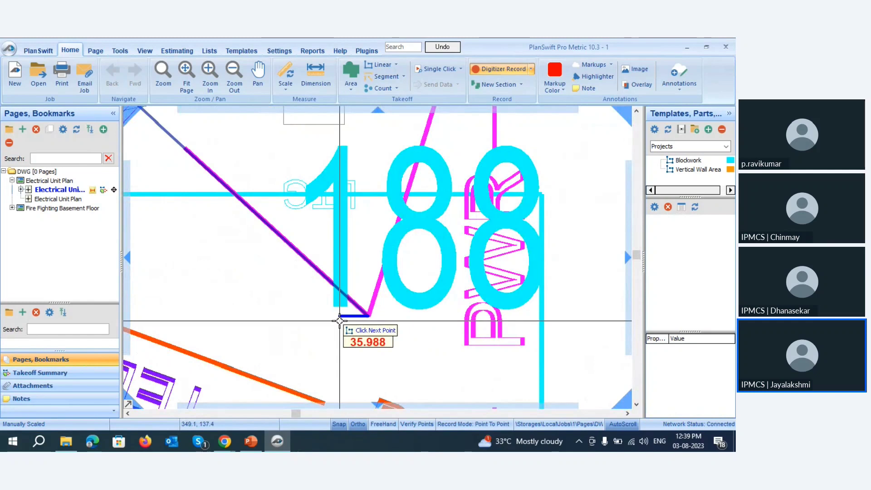
- Continue the conduit run from the 188 corner up to the AC-1 outdoor unit's power point
scroll(352, 318, down, 4)
click(336, 321)
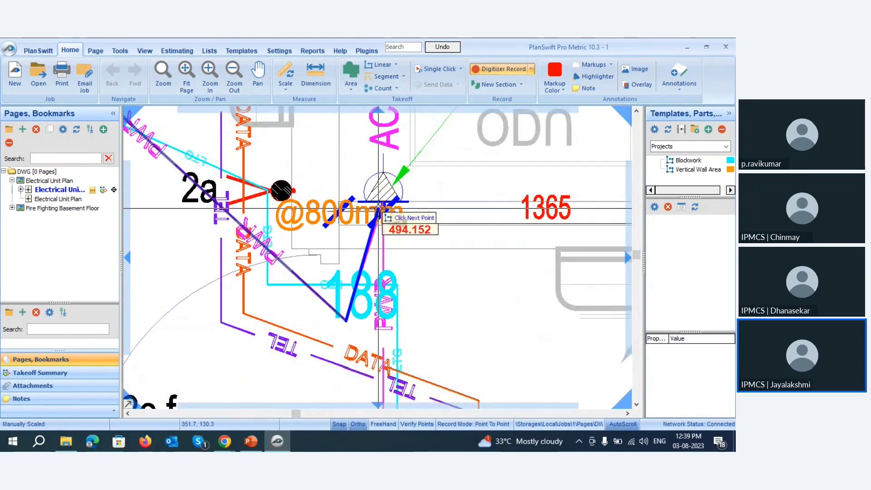
scroll(384, 200, up, 3)
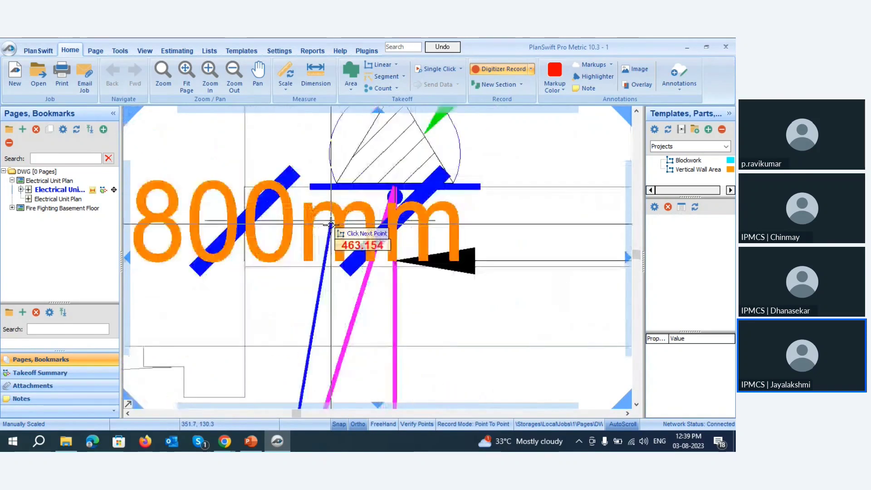
click(391, 179)
- Continue the conduit takeoff from the AC-1 outdoor unit's power point down the vertical PWR line to beside the CB at 1a
scroll(391, 179, down, 5)
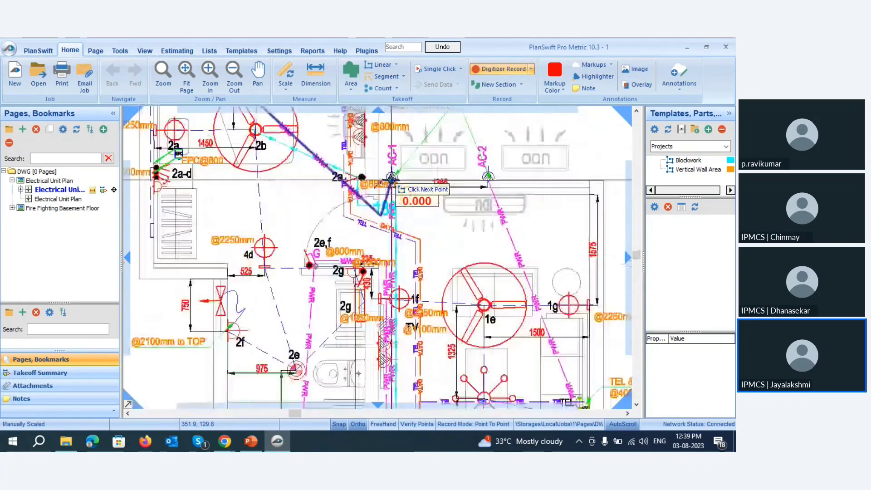
scroll(388, 263, down, 3)
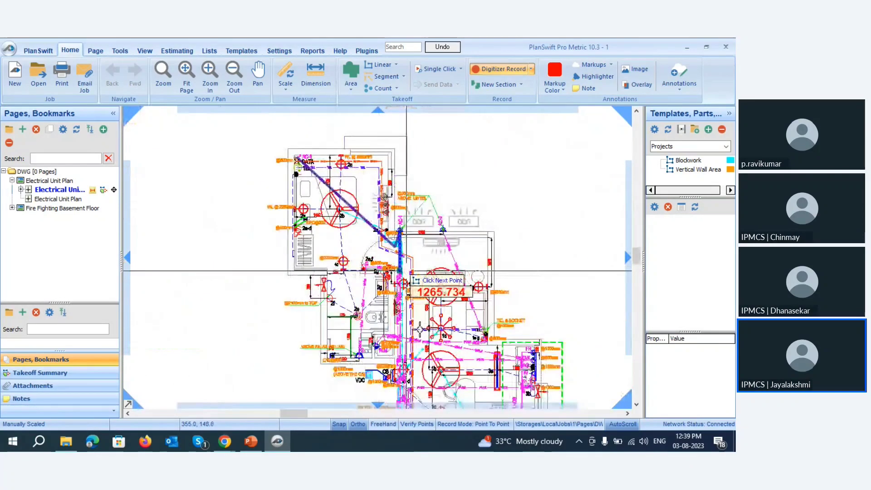
scroll(399, 252, up, 5)
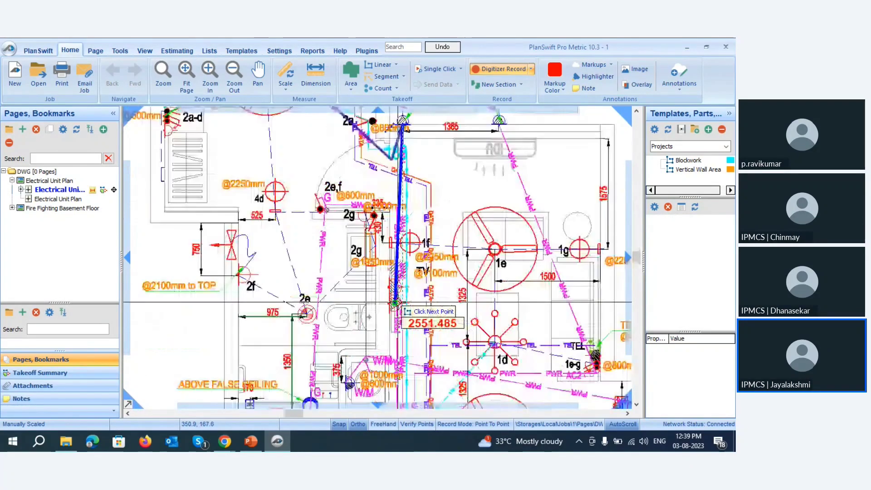
scroll(403, 300, up, 4)
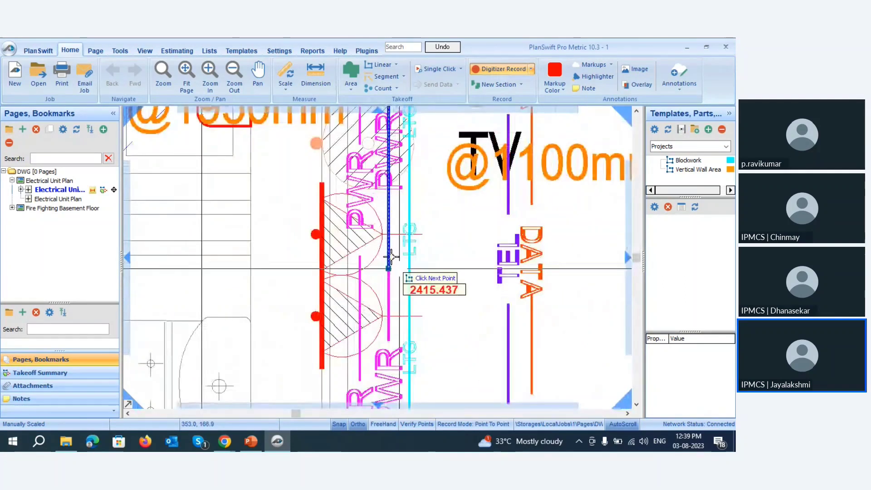
scroll(368, 202, down, 5)
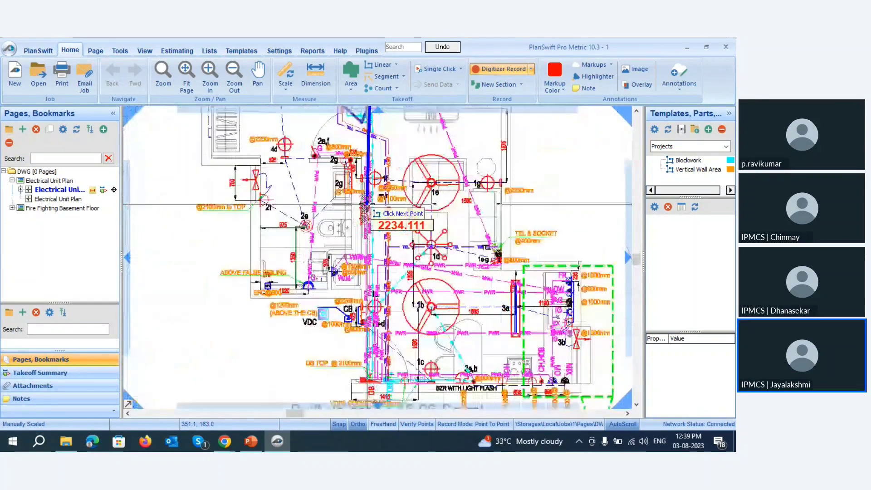
scroll(377, 399, up, 4)
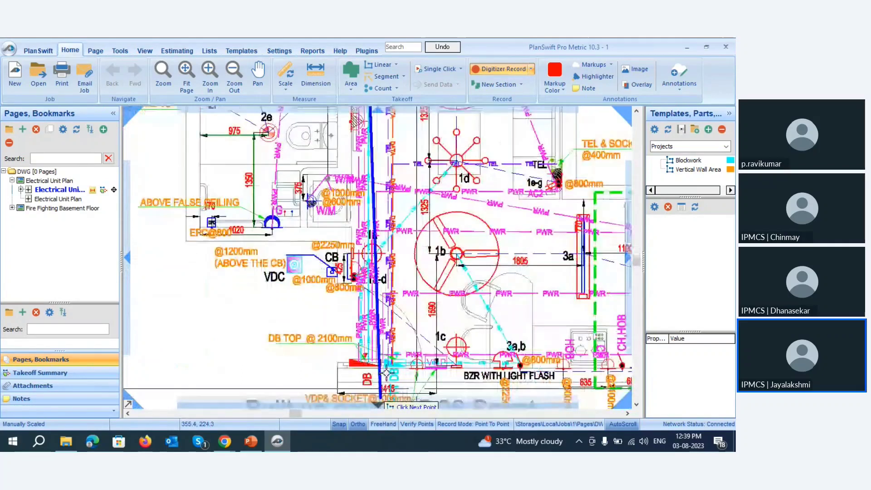
scroll(373, 338, up, 3)
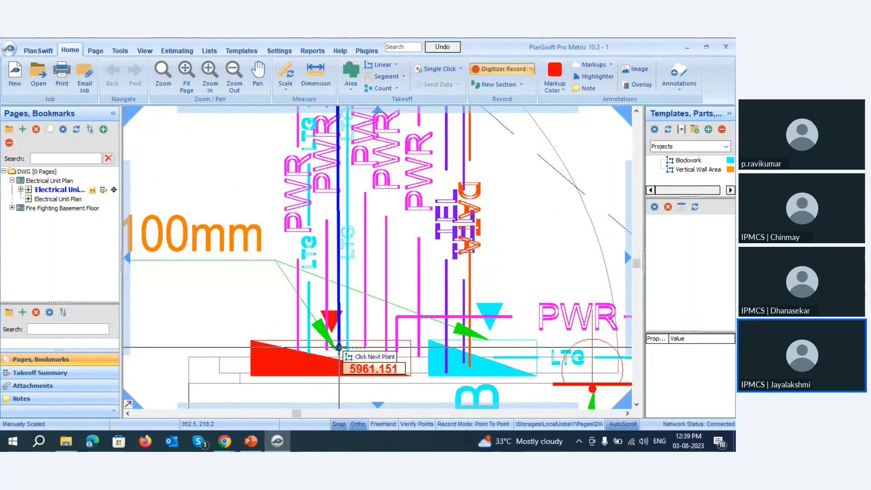
scroll(339, 348, down, 3)
scroll(339, 347, down, 1)
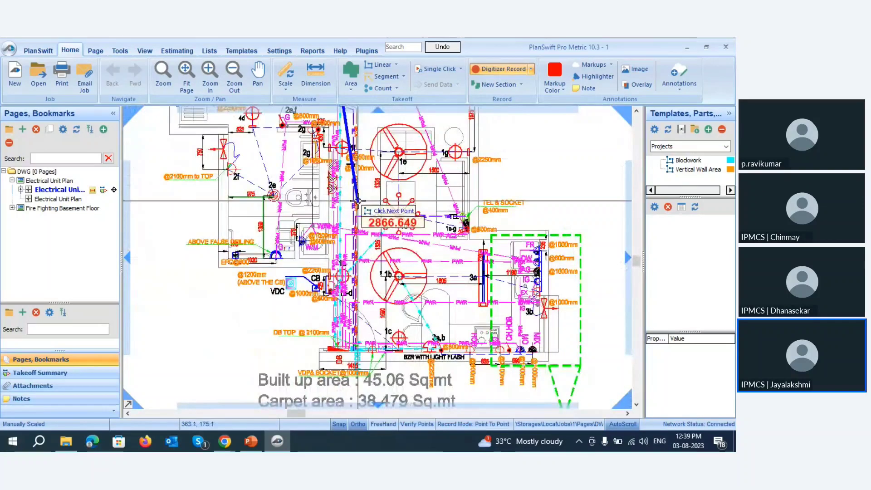
scroll(339, 212, up, 2)
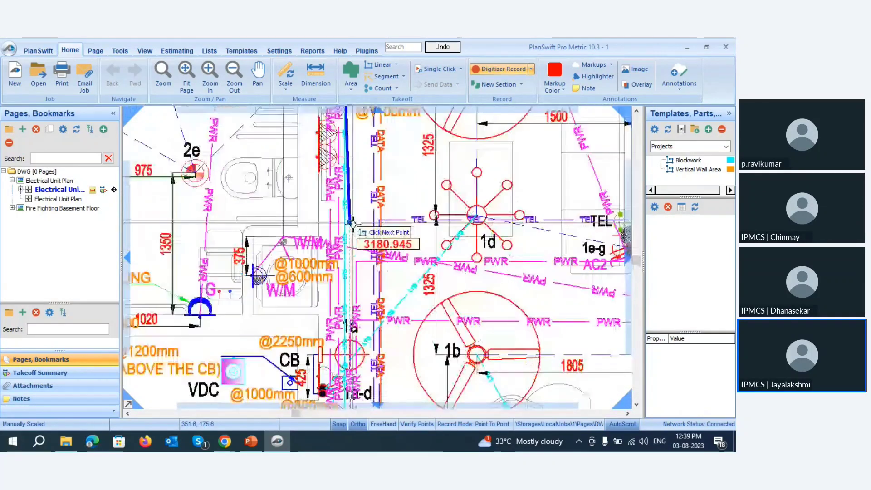
click(338, 329)
- Extend the AC-1 conduit about 1743 mm further along the PWR line to the red DB and finish the run
scroll(354, 303, down, 2)
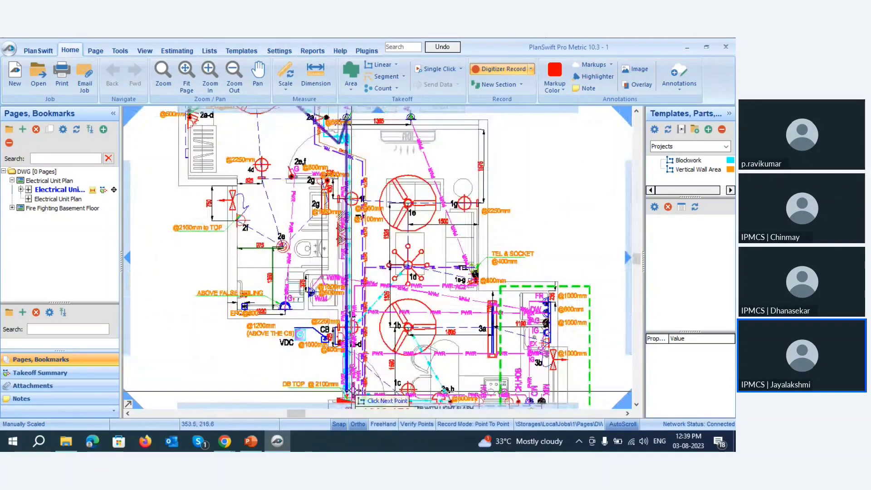
scroll(349, 353, up, 2)
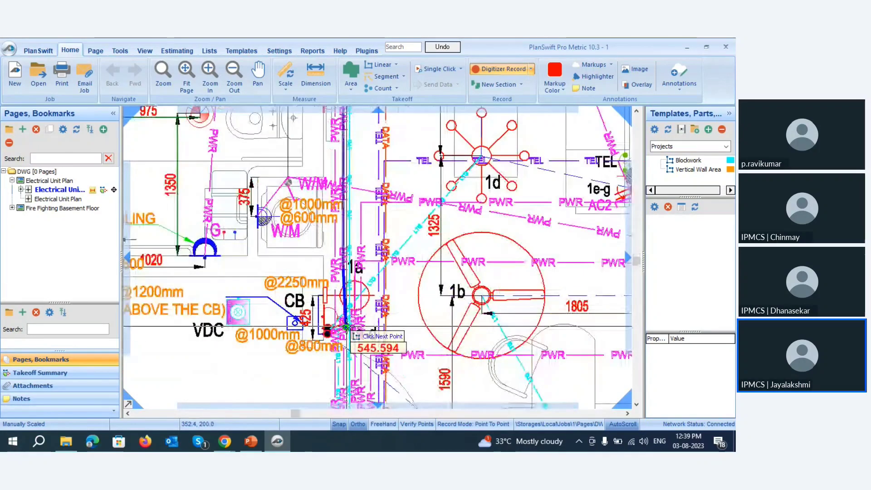
scroll(347, 320, down, 2)
scroll(352, 393, up, 4)
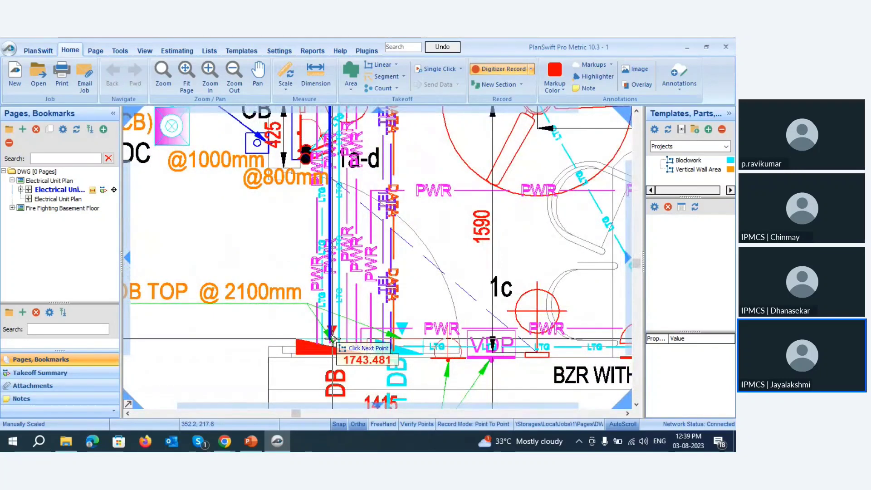
click(331, 339)
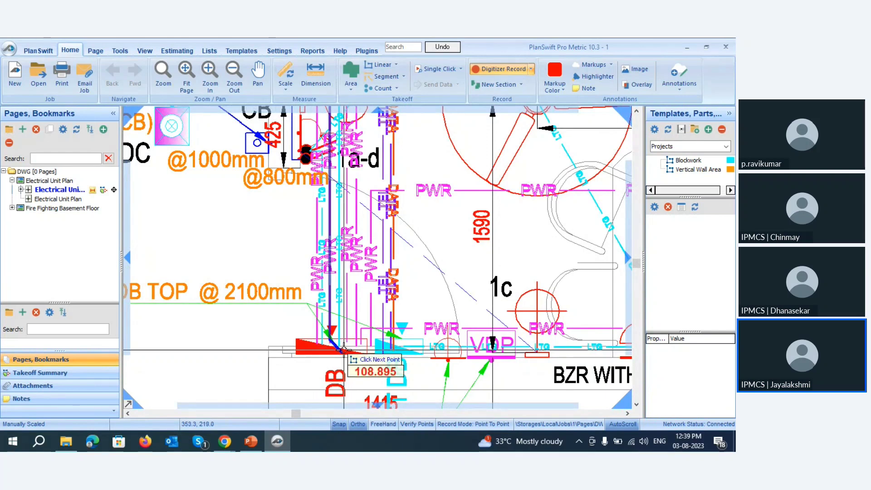
key(Escape)
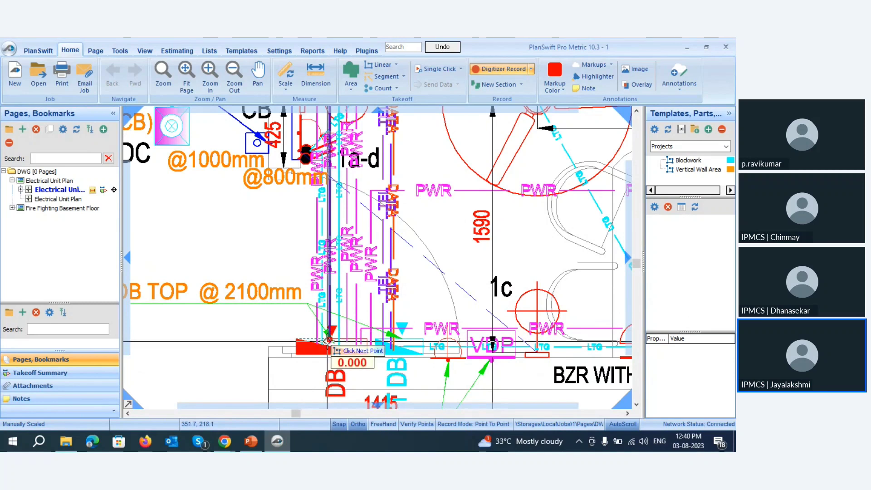
- Start a second conduit run at the DB on the leftmost PWR line and trace it up past the CB to 1a
scroll(316, 336, up, 2)
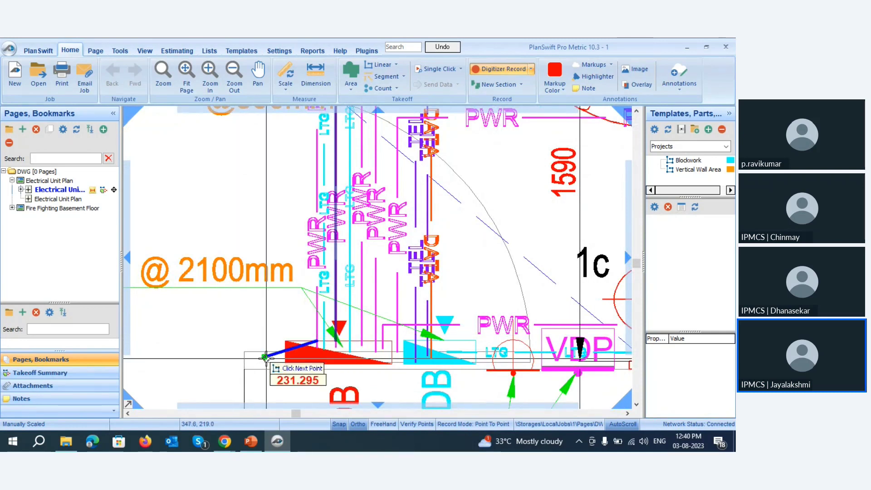
scroll(267, 353, down, 2)
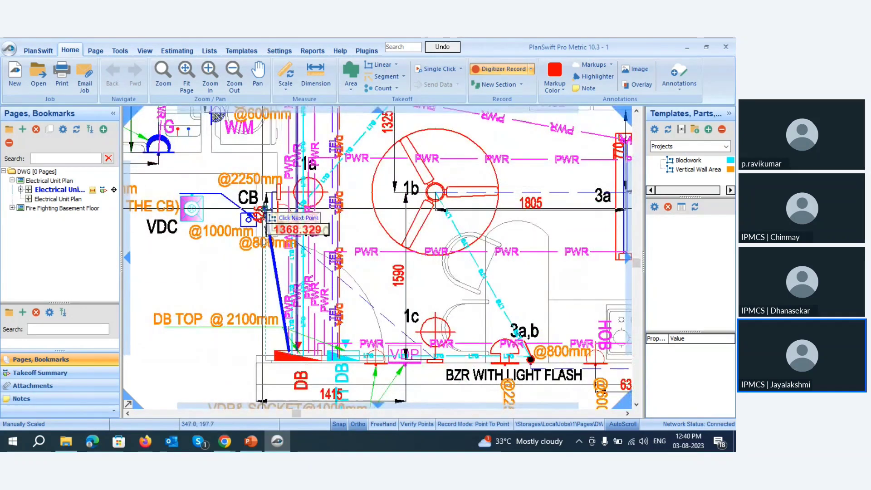
scroll(265, 198, down, 2)
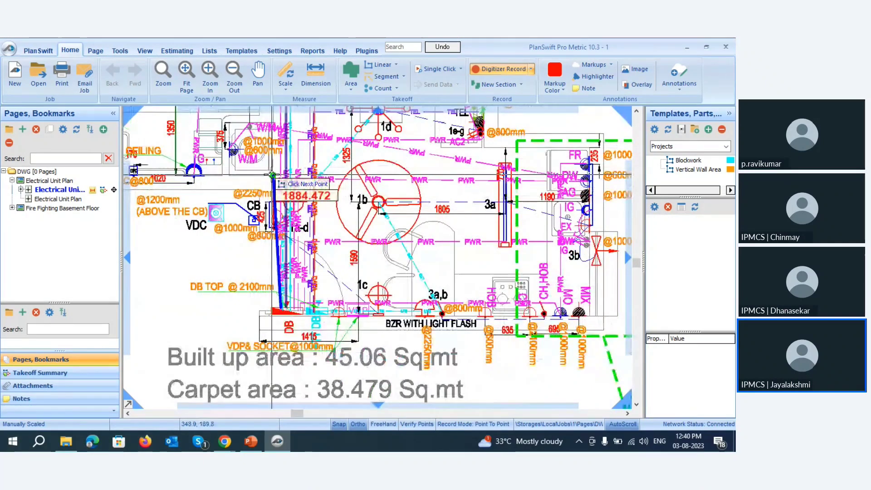
scroll(273, 175, up, 2)
scroll(290, 180, down, 1)
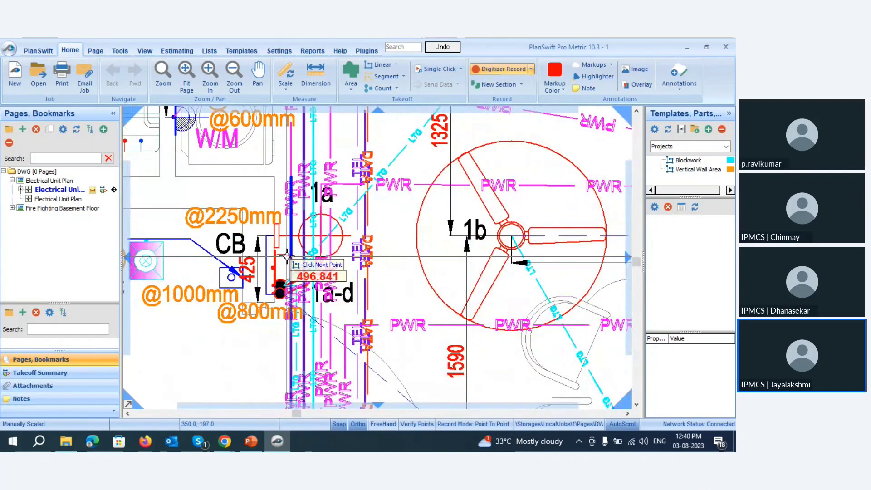
scroll(283, 259, down, 2)
scroll(282, 259, down, 2)
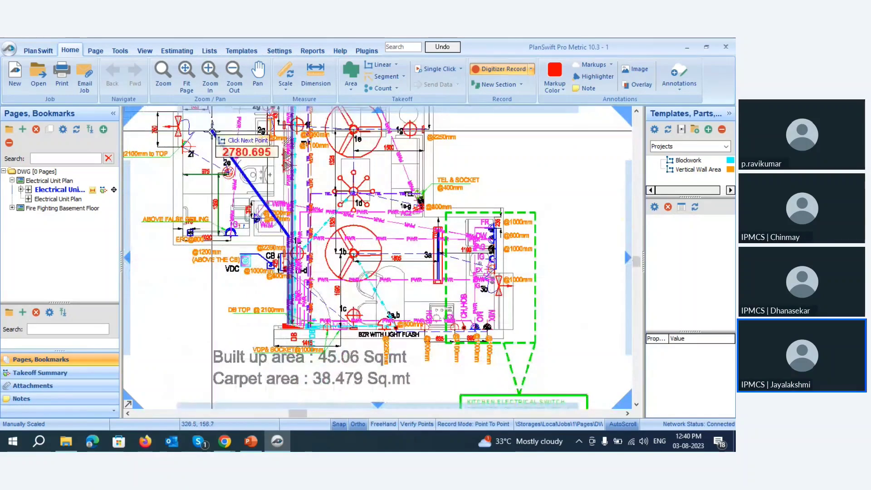
- Extend the second run about 2335 mm up the PWR line to the line break beside 1f and end the section
scroll(282, 131, up, 3)
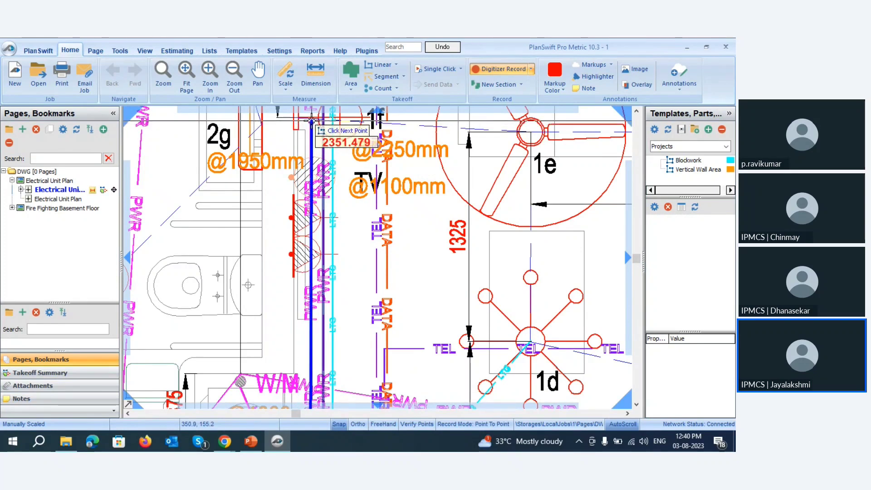
scroll(312, 121, up, 3)
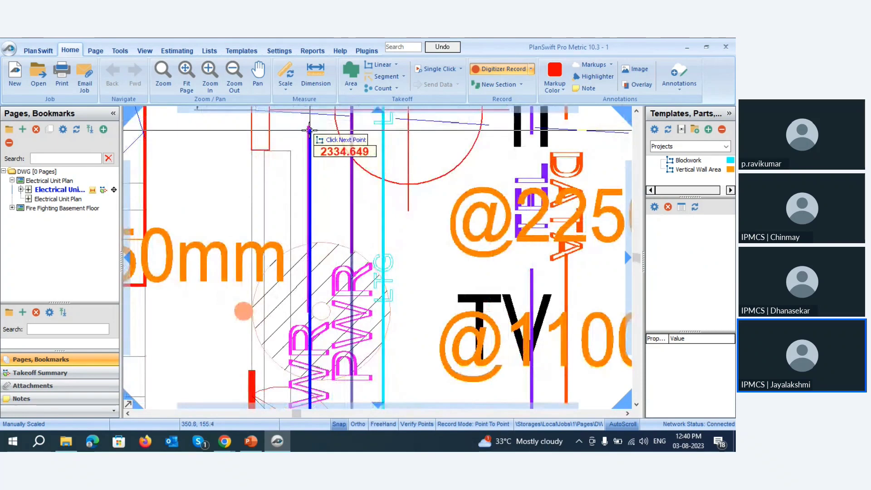
click(308, 125)
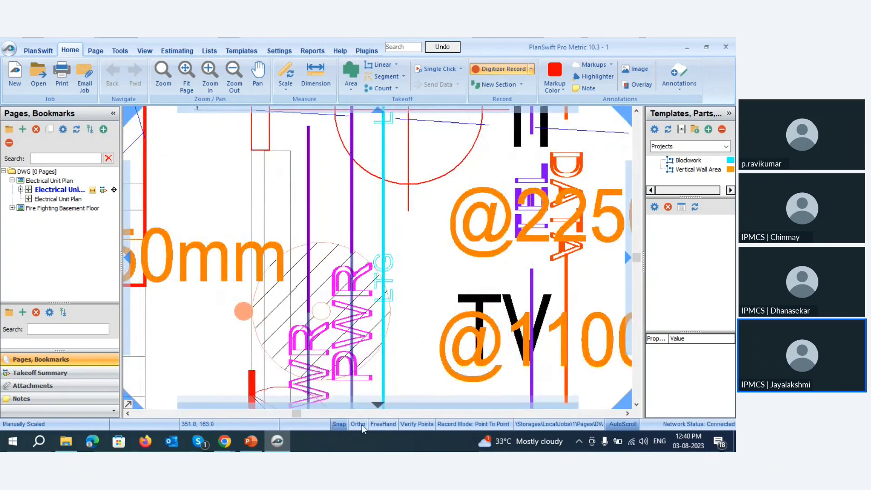
scroll(269, 305, down, 3)
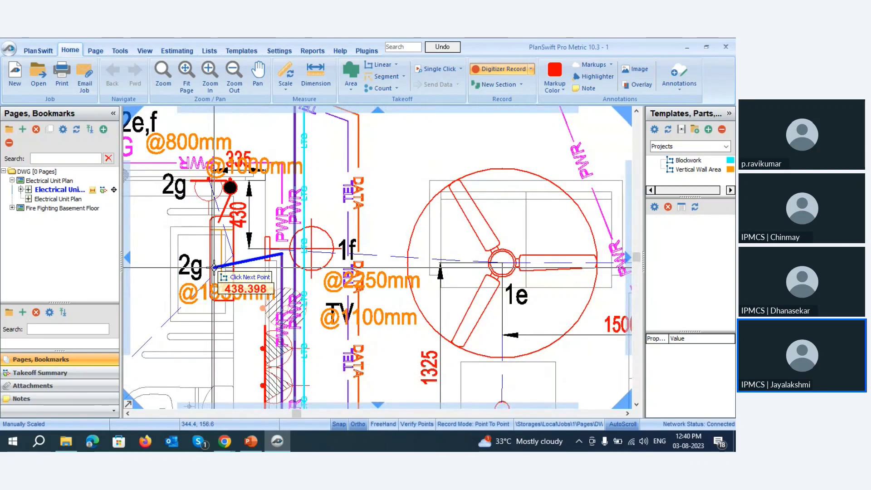
key(s)
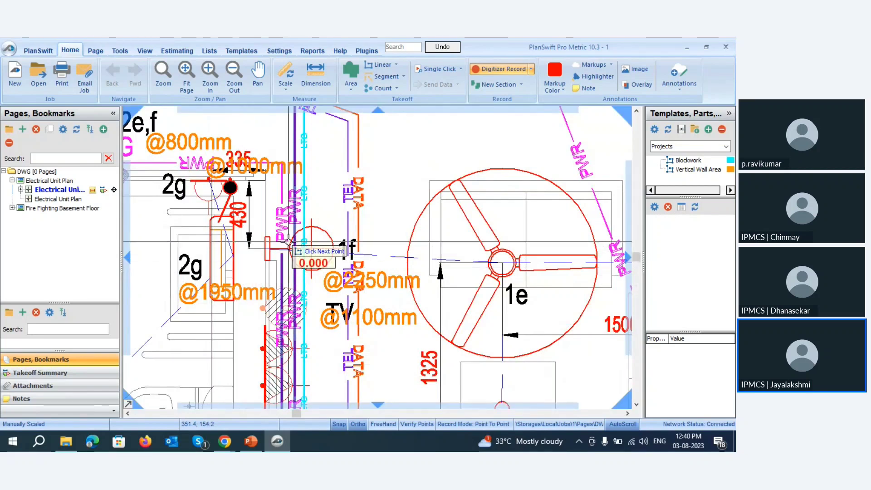
- Trace a new conduit segment about 2922 mm long from the toilet's geyser point along the PWR line to the G switch beside 2e,f
scroll(288, 241, down, 2)
scroll(288, 241, down, 2)
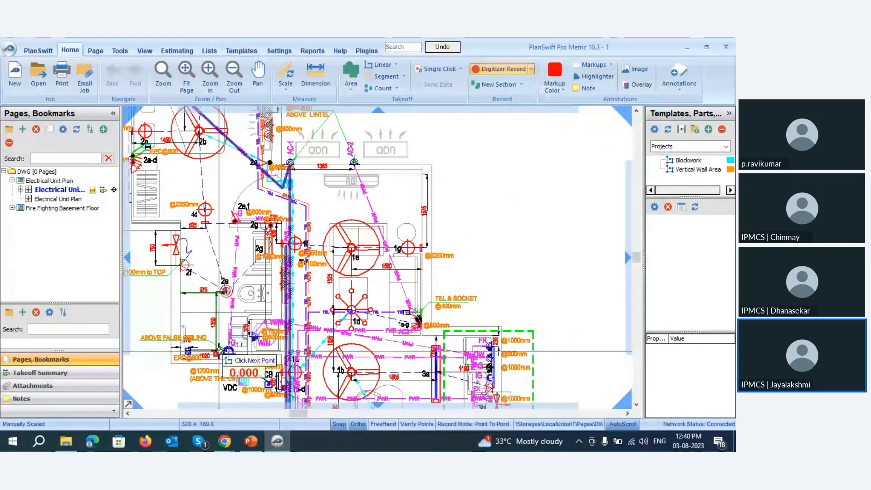
scroll(220, 352, up, 2)
scroll(236, 356, up, 2)
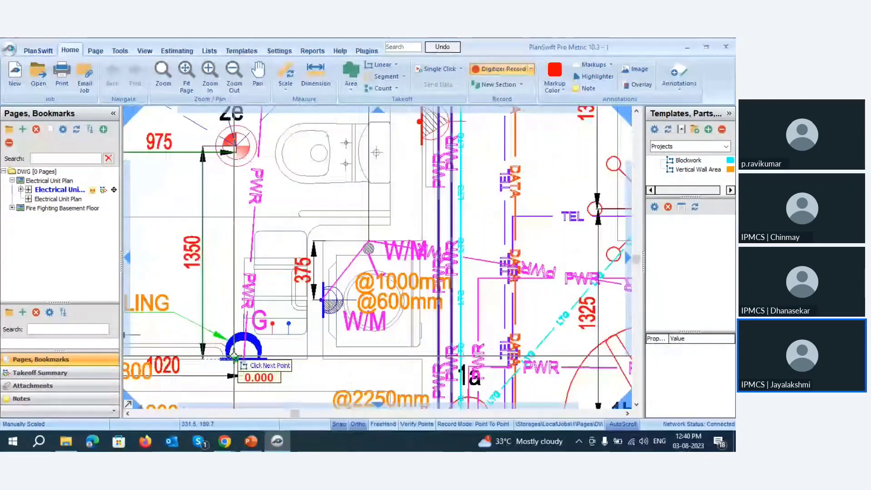
scroll(234, 357, up, 2)
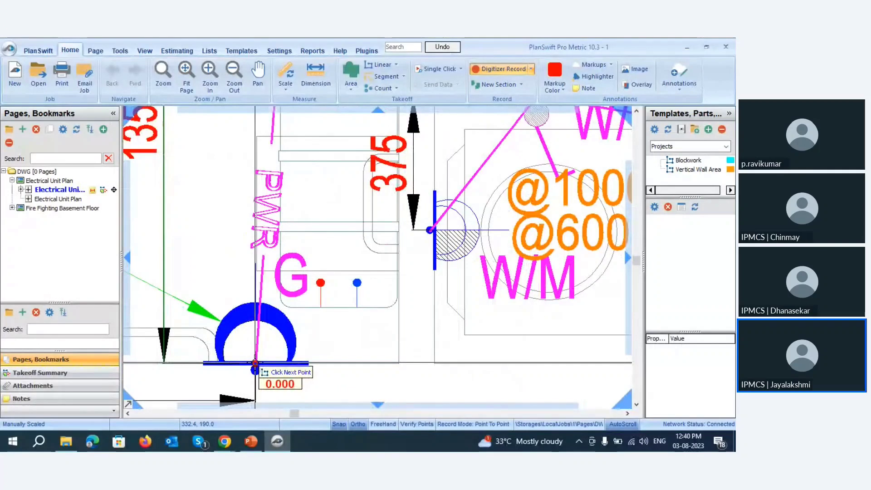
scroll(255, 363, down, 4)
scroll(254, 363, down, 1)
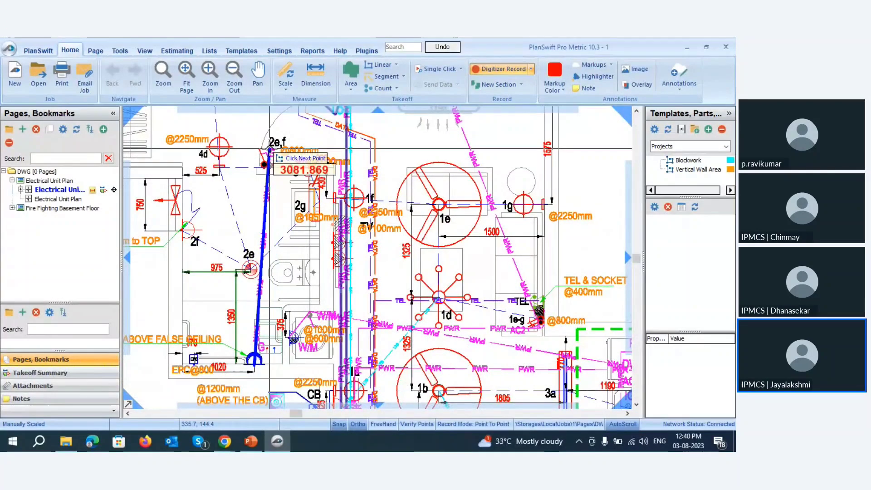
scroll(255, 191, up, 2)
scroll(272, 199, up, 2)
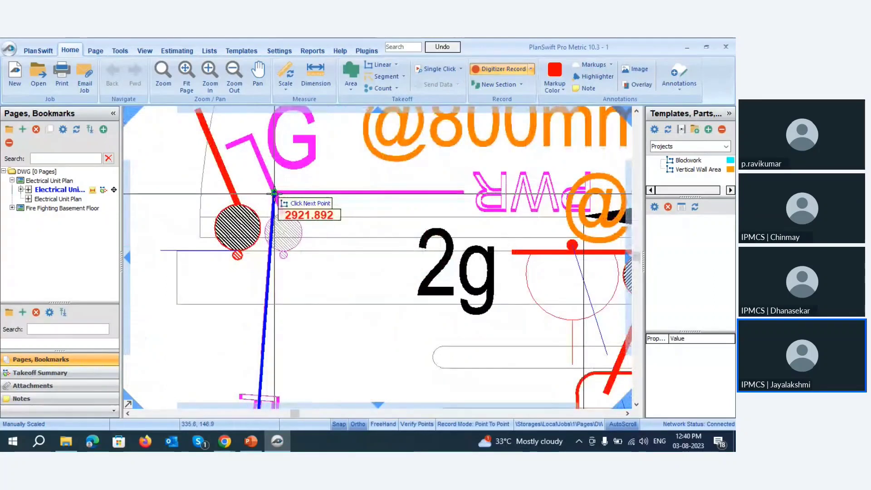
click(274, 193)
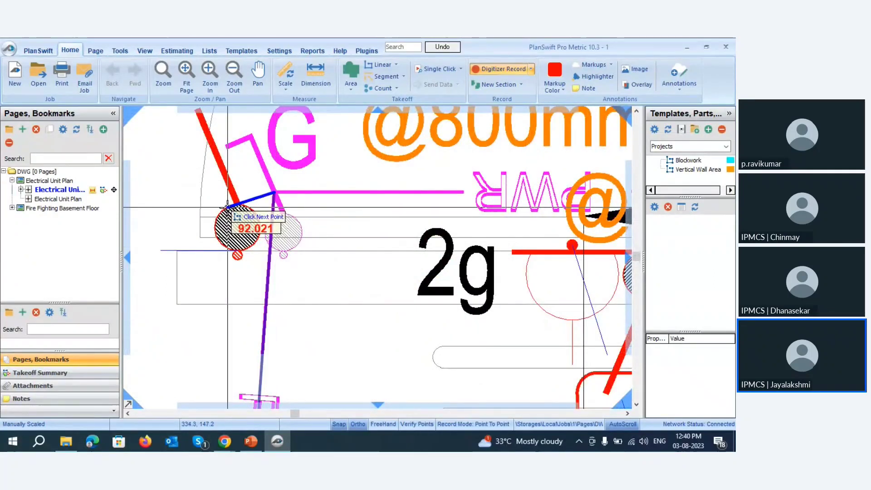
- Continue the geyser conduit about 1004 mm across to the PWR corner, and down to the start of the existing run beside 1f
scroll(227, 207, down, 2)
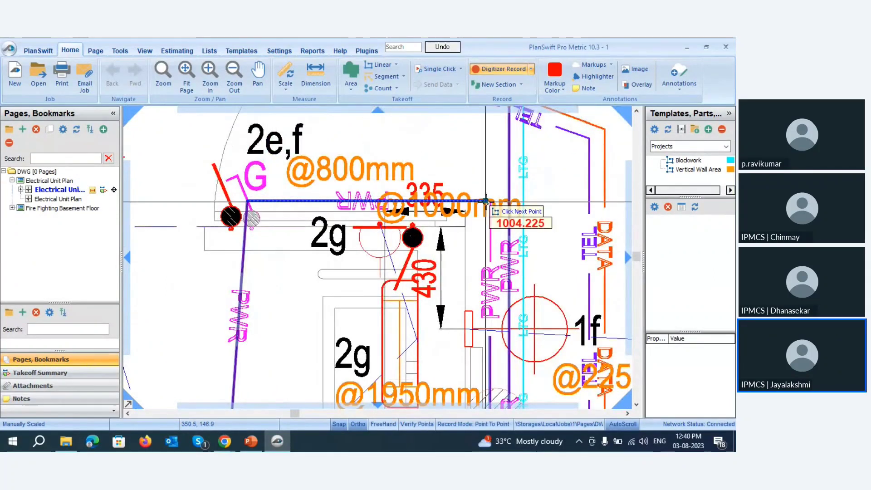
scroll(329, 200, down, 2)
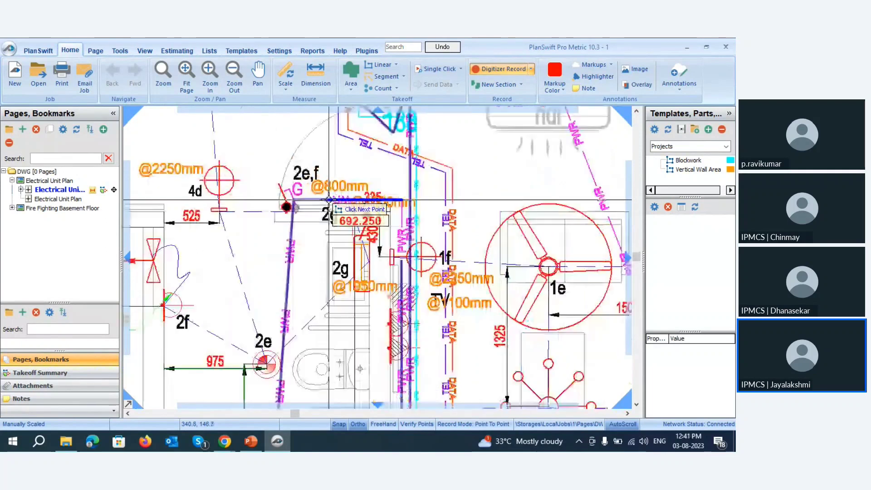
scroll(330, 199, down, 2)
scroll(358, 213, down, 2)
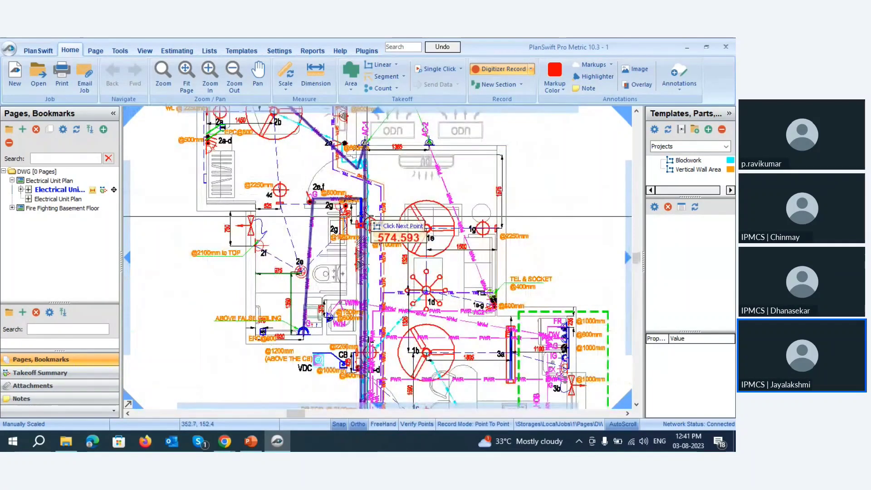
scroll(361, 217, up, 2)
scroll(350, 210, up, 2)
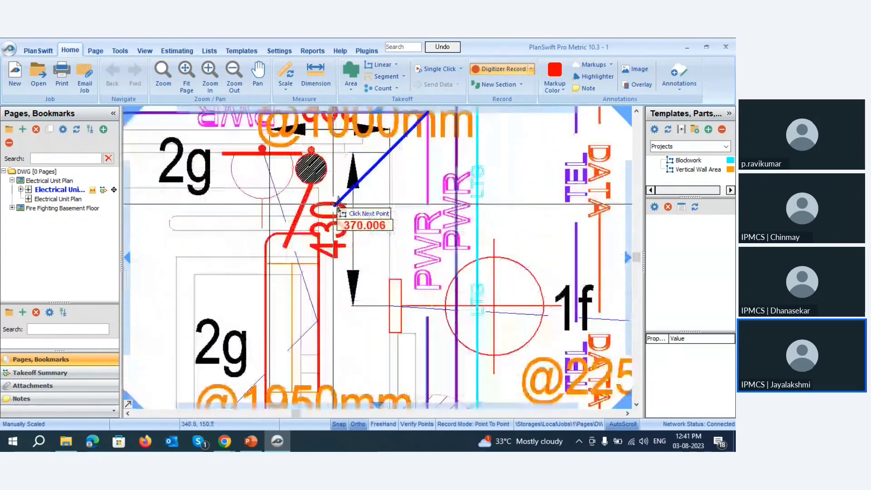
click(427, 314)
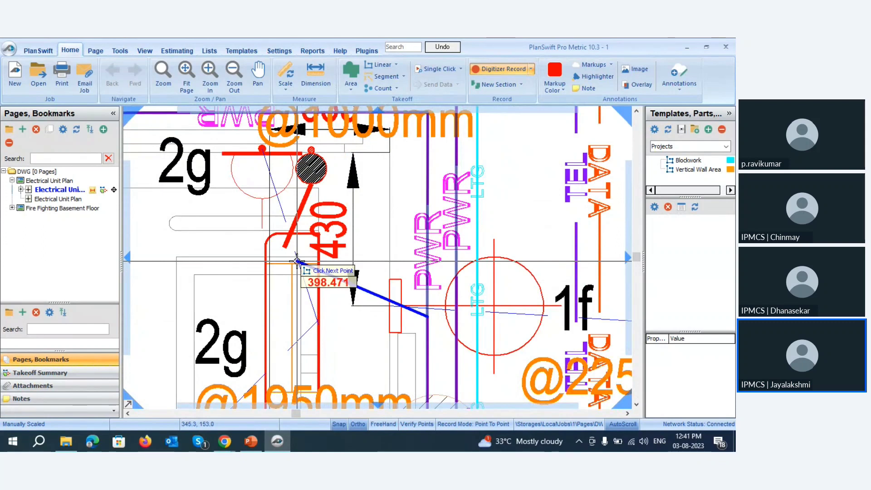
- Stop recording the geyser conduit run where it meets the existing run beside 1f
key(Escape)
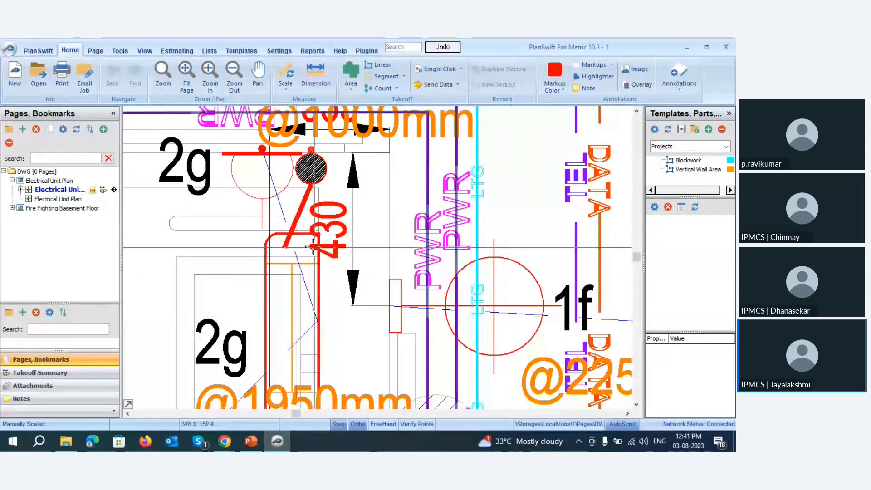
scroll(310, 242, down, 3)
scroll(280, 204, down, 2)
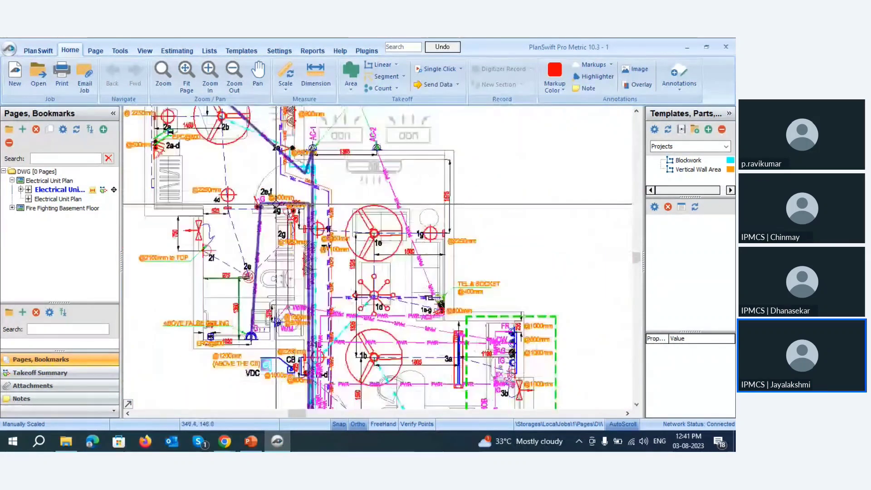
scroll(276, 204, down, 3)
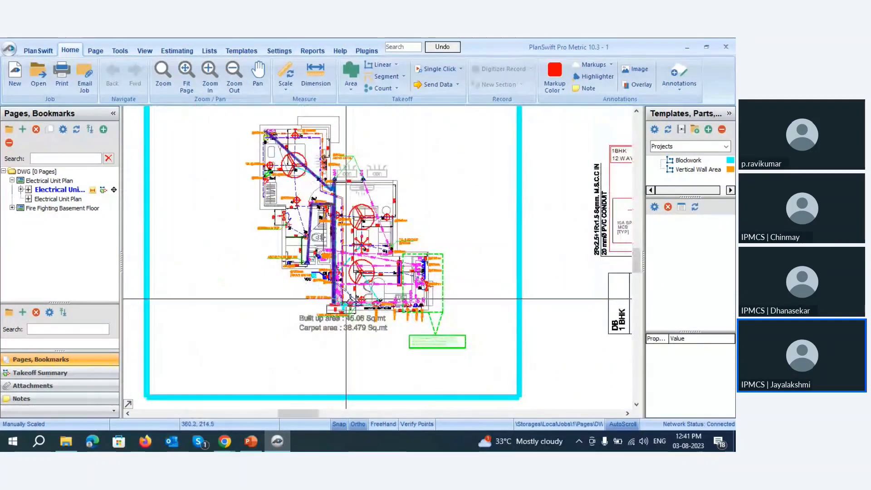
scroll(341, 292, up, 3)
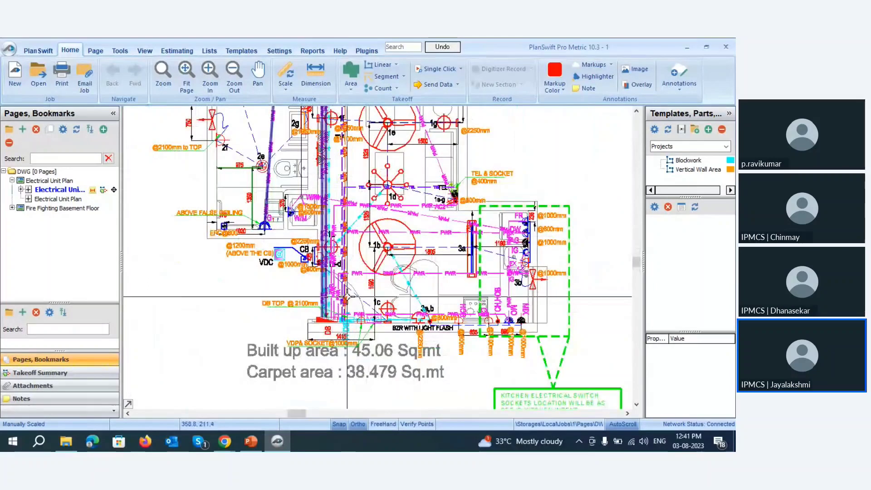
scroll(346, 295, up, 3)
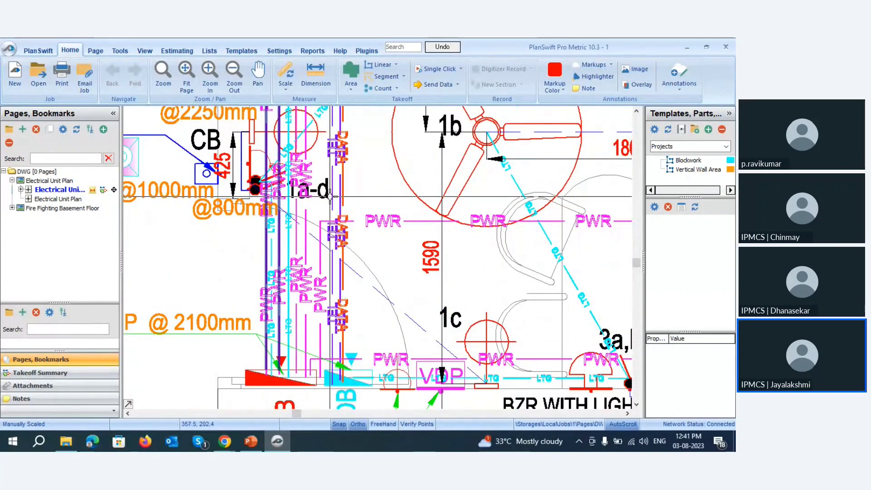
- Expand the Electrical Unit Plan page's takeoff items and widen the list enough to read the 25mm dia PVC conduit item and its length
click(26, 190)
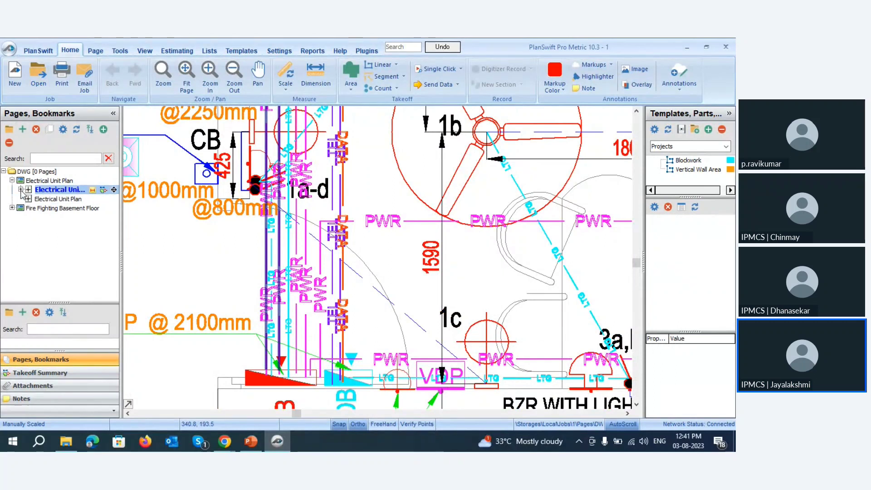
click(21, 190)
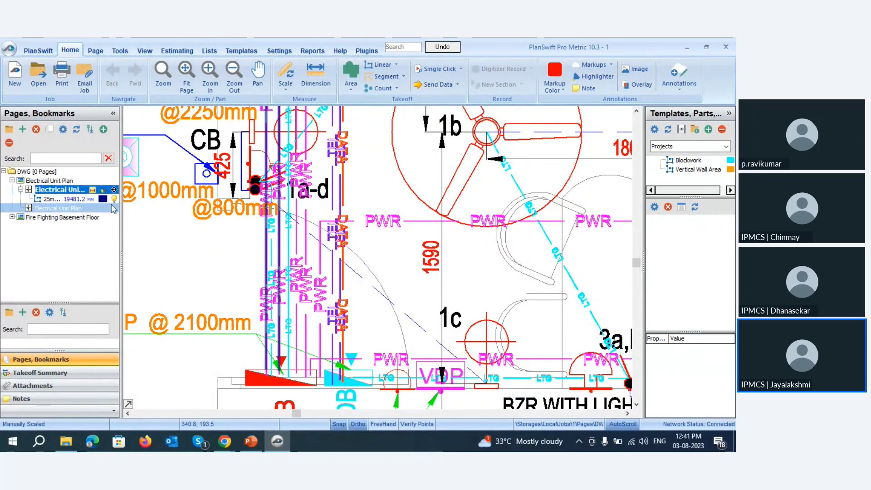
click(34, 198)
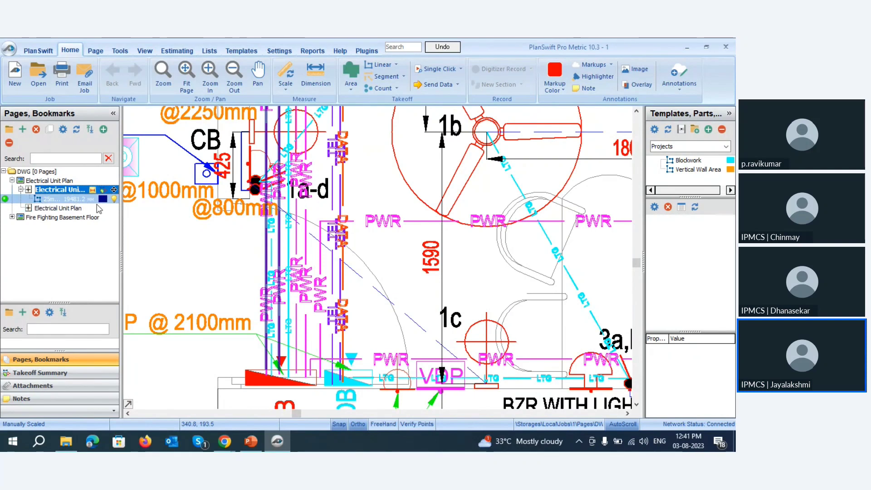
drag(121, 208, 158, 209)
click(103, 186)
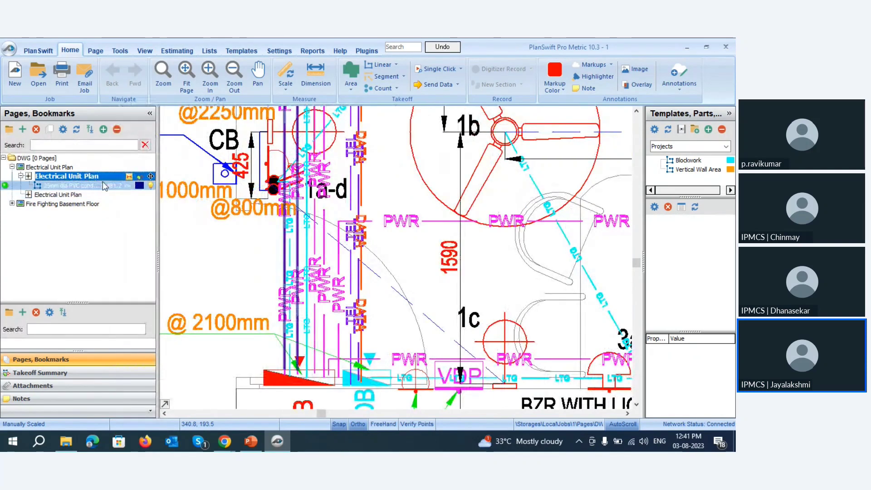
click(114, 195)
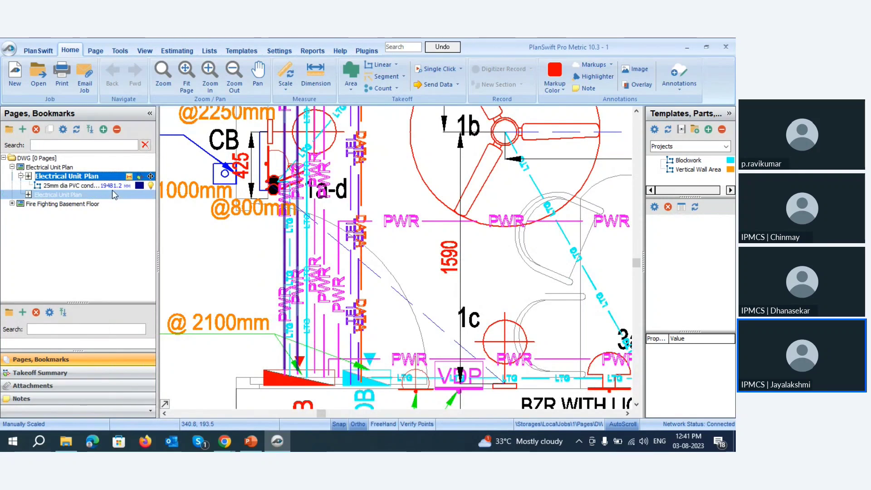
click(116, 186)
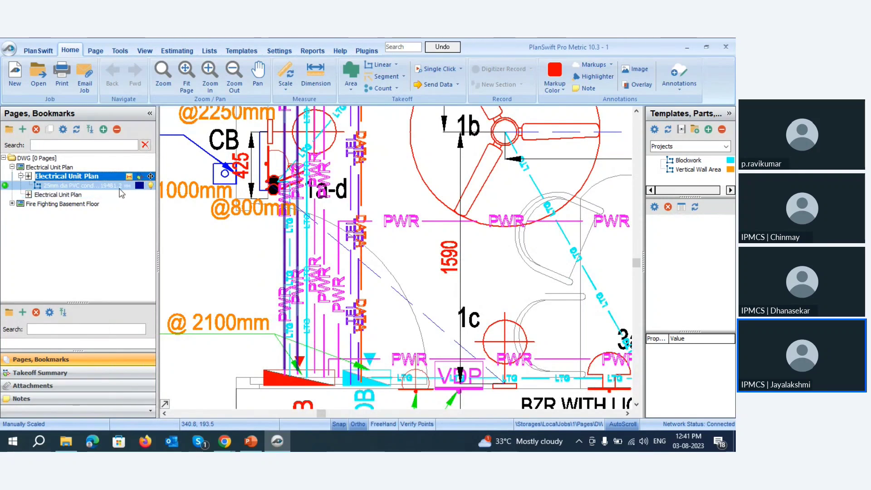
click(34, 159)
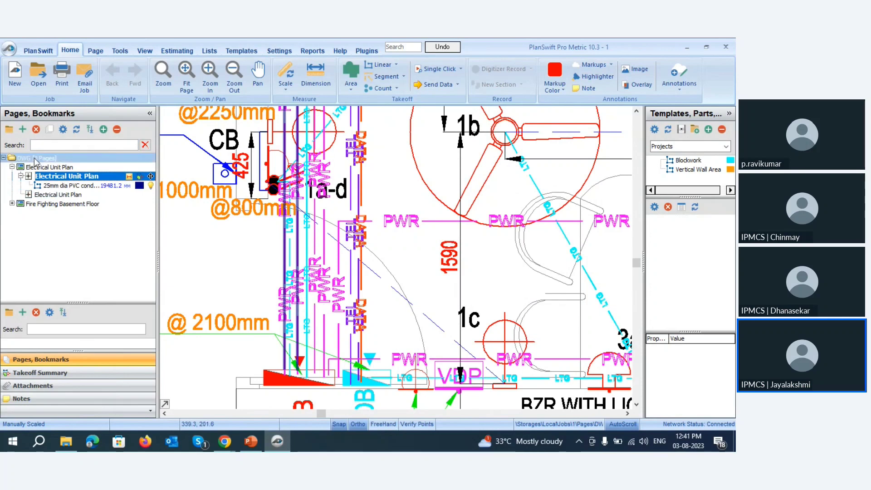
click(55, 194)
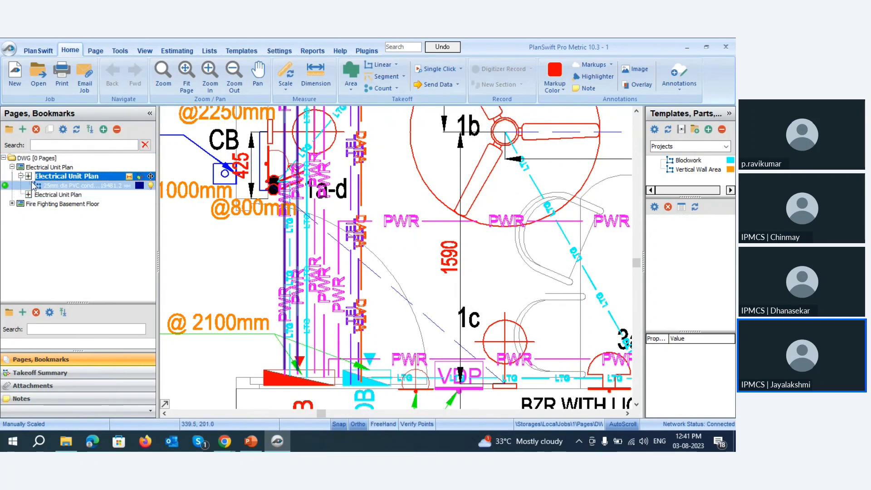
- Resume recording the 25mm dia PVC conduit item and trace about 2400 mm from the DB up to the PWR corner level with 1d
click(5, 184)
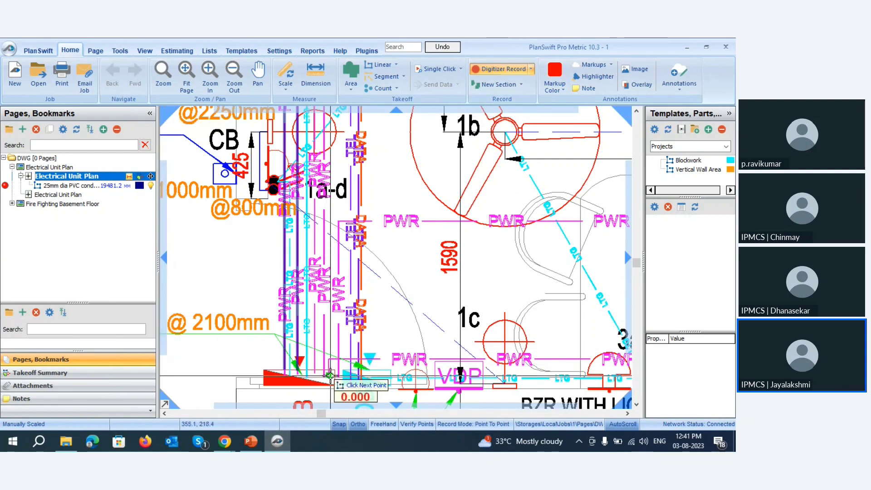
click(320, 383)
scroll(319, 384, up, 3)
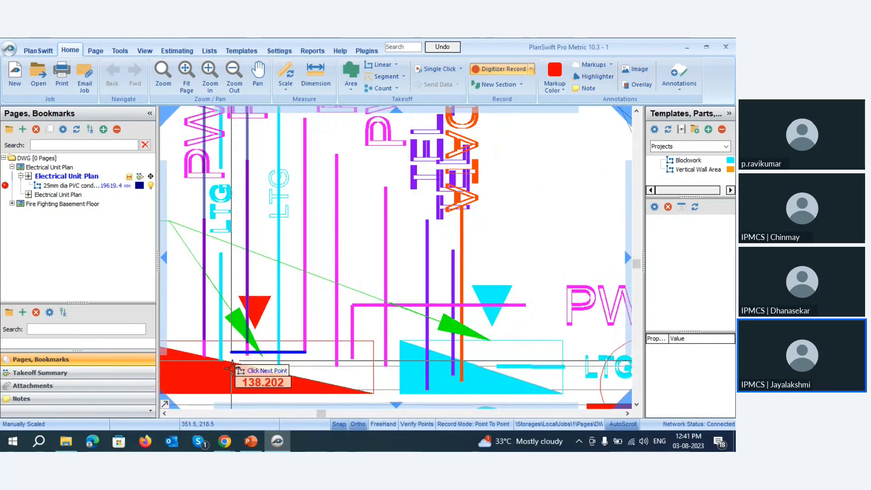
scroll(232, 369, down, 3)
scroll(232, 368, down, 4)
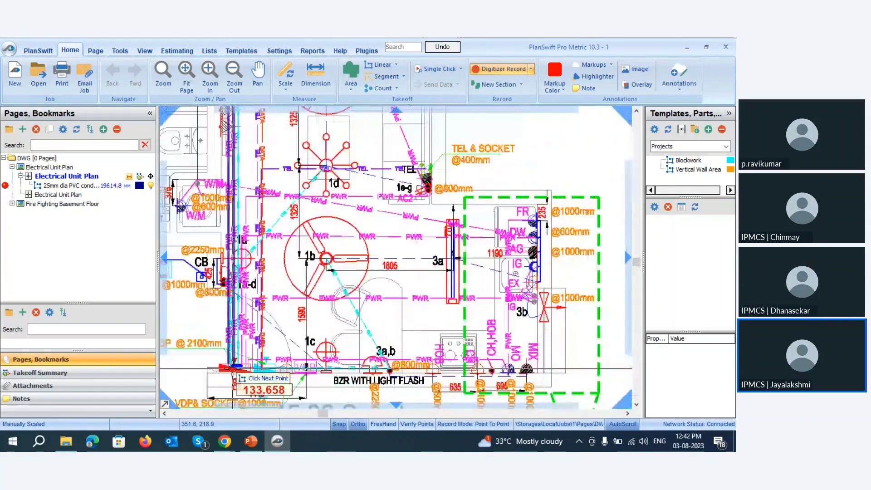
scroll(248, 173, up, 3)
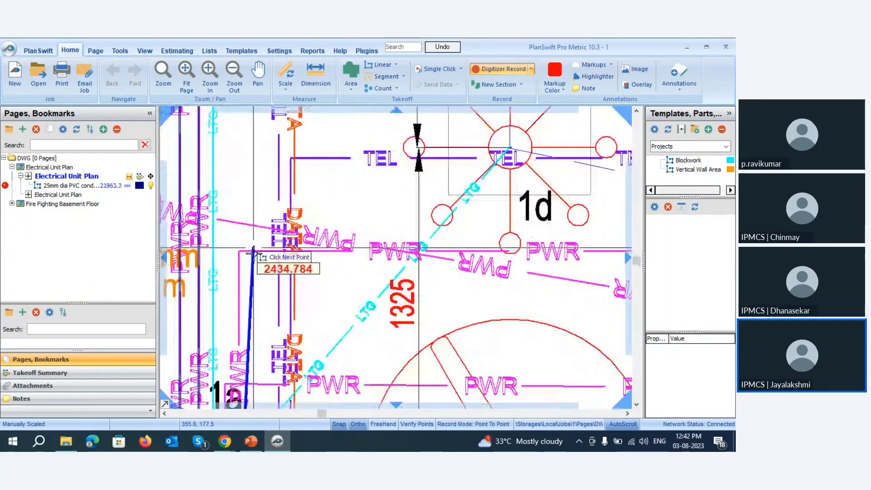
click(238, 250)
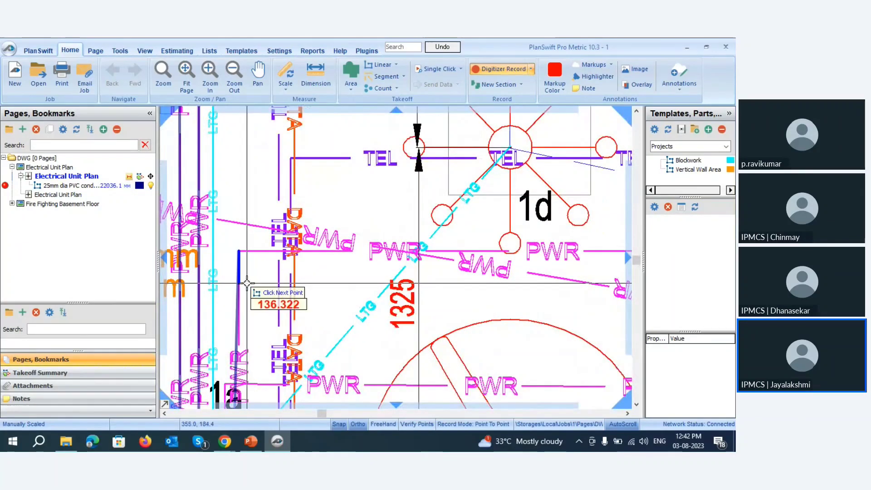
- Extend the run about 2592 mm along the horizontal PWR line to the AC2 point below the 1e-g switches
scroll(204, 336, down, 3)
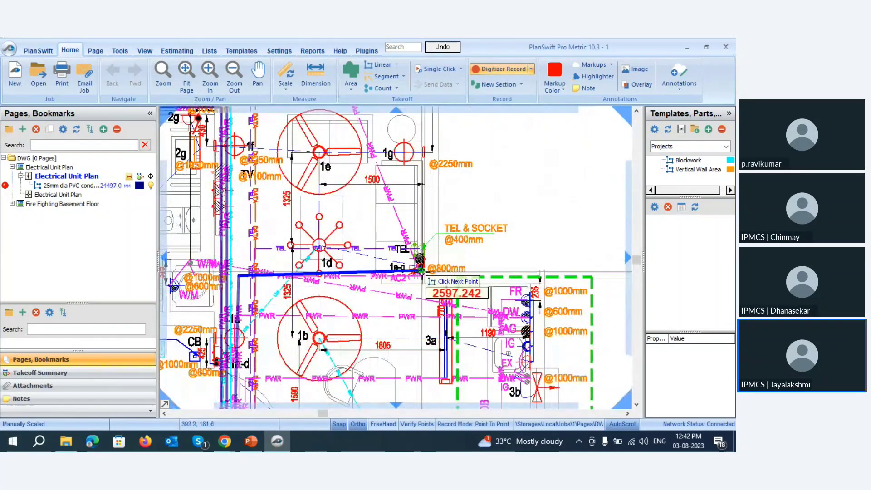
scroll(416, 276, up, 5)
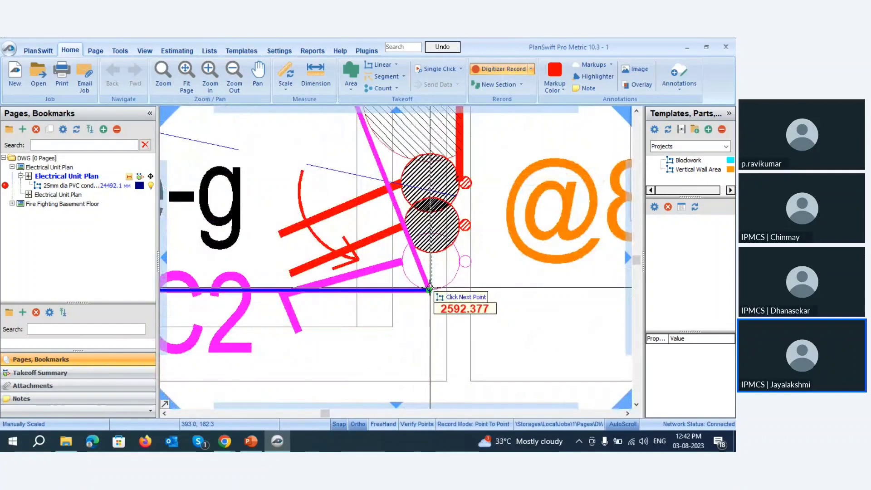
click(417, 289)
- Trace the conduit about 3800 mm along the diagonal PWR line up to the AC-2 point and stop recording
scroll(413, 290, down, 3)
scroll(411, 338, down, 5)
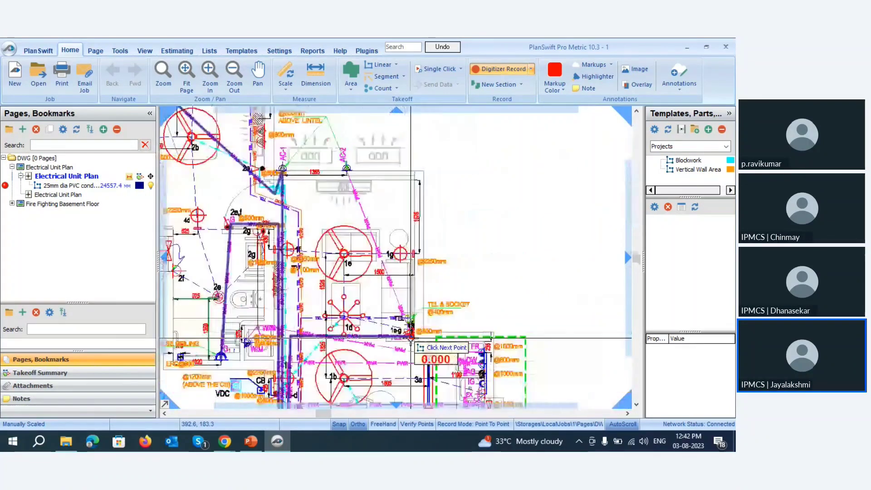
scroll(368, 223, up, 5)
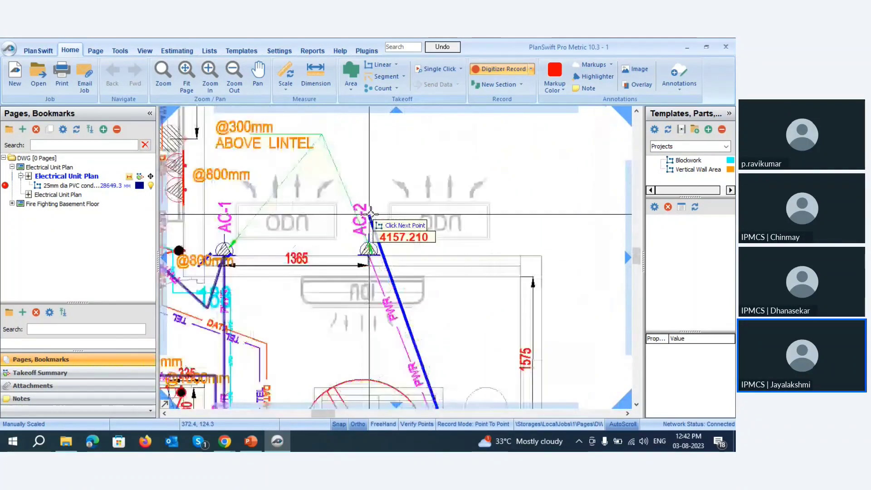
scroll(373, 263, up, 5)
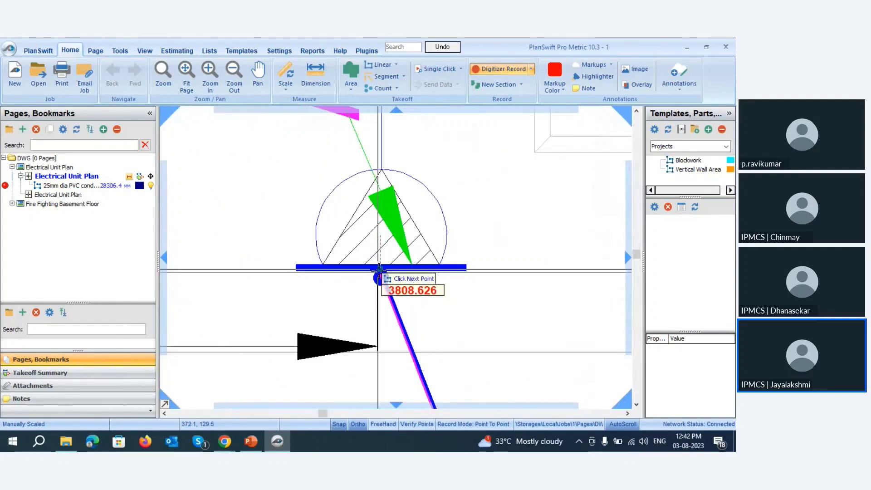
click(380, 277)
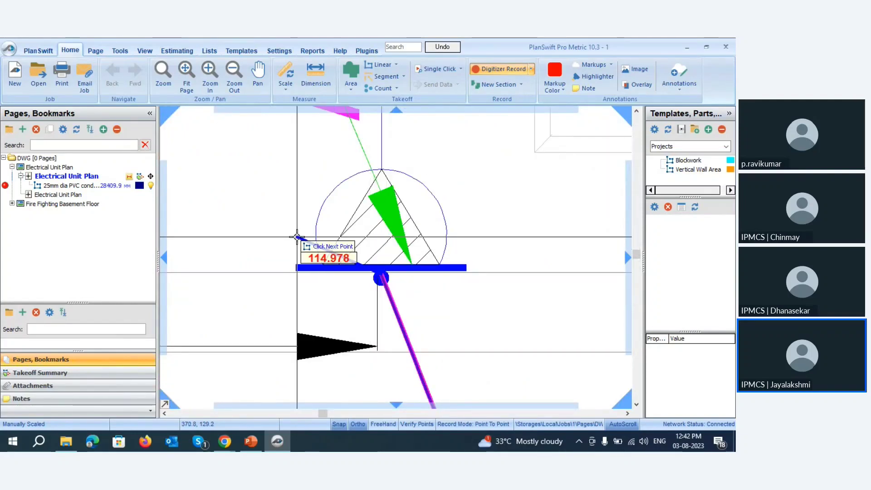
key(Escape)
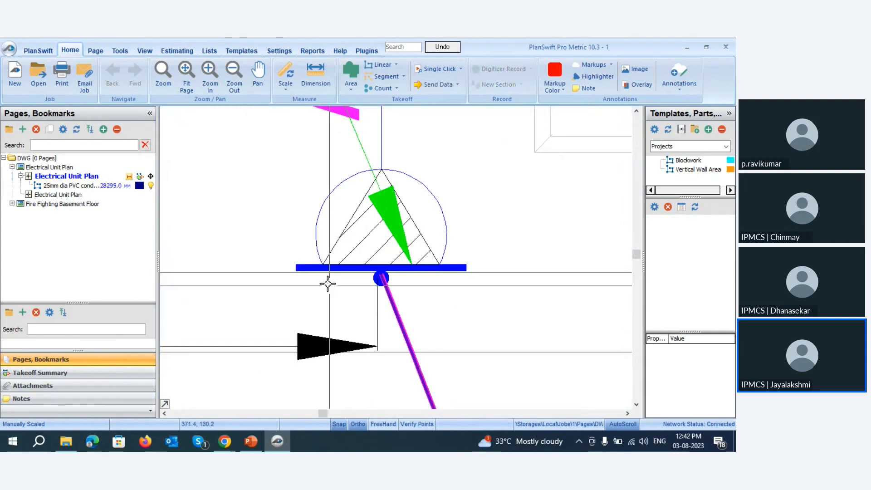
- Create a linear takeoff named "20mm dia PVC conduit for point wiring", following the first entry in the drawing's conduit legend
scroll(356, 245, down, 5)
scroll(358, 244, down, 10)
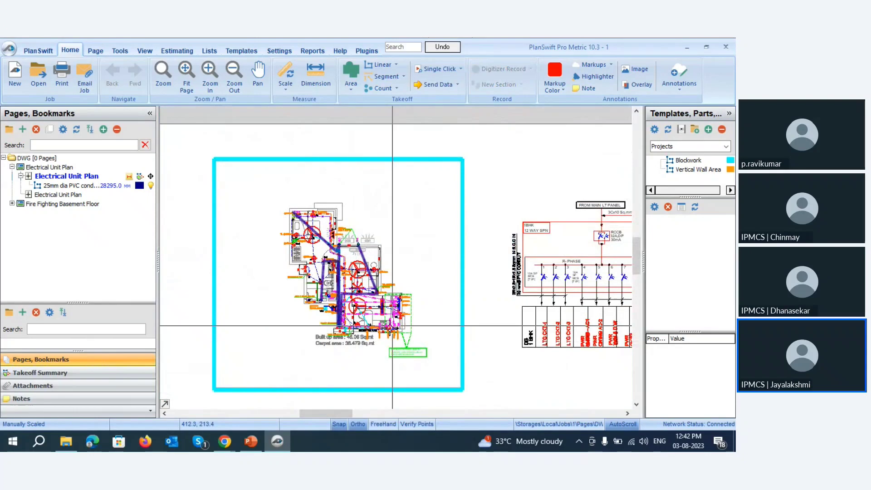
scroll(420, 321, up, 2)
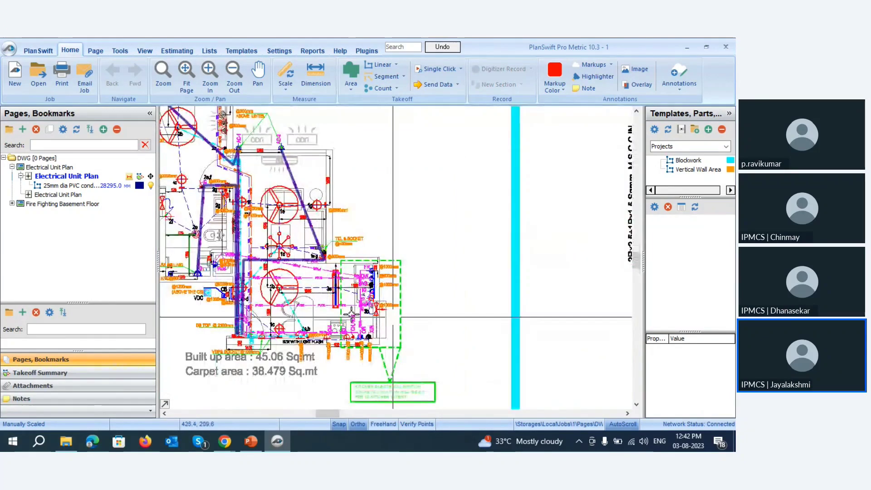
scroll(418, 313, down, 4)
scroll(335, 304, down, 3)
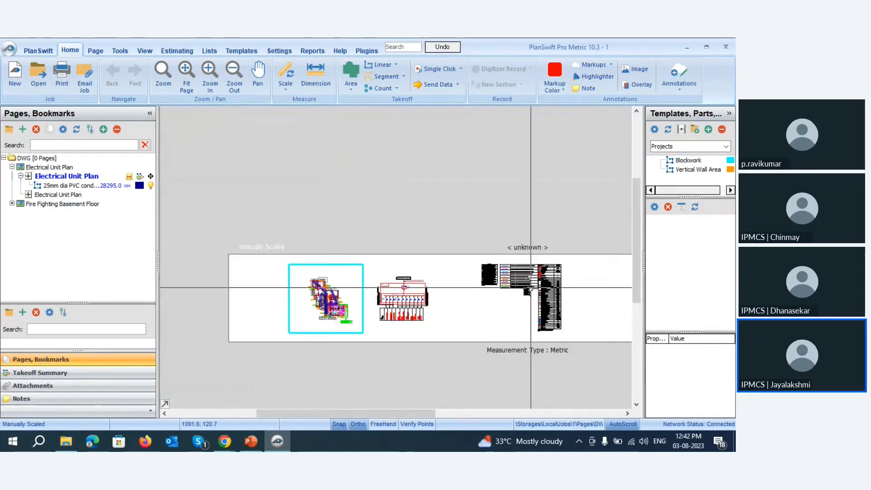
scroll(540, 259, up, 3)
scroll(540, 259, up, 4)
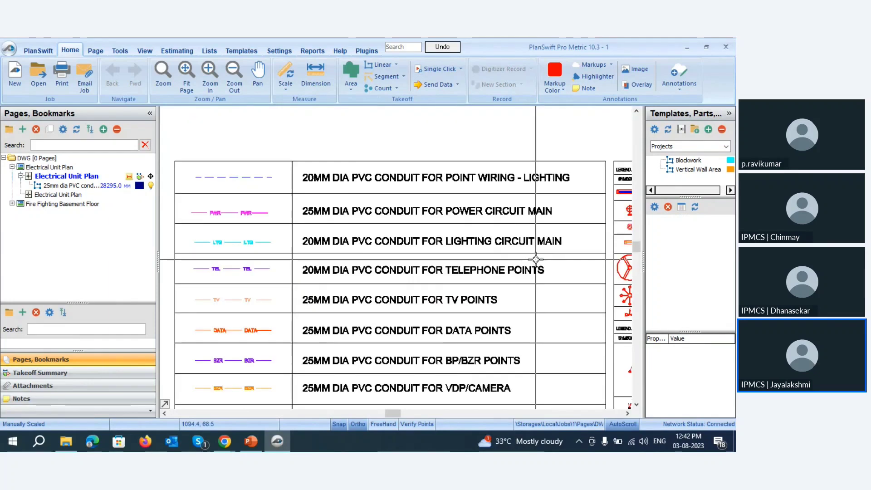
click(381, 66)
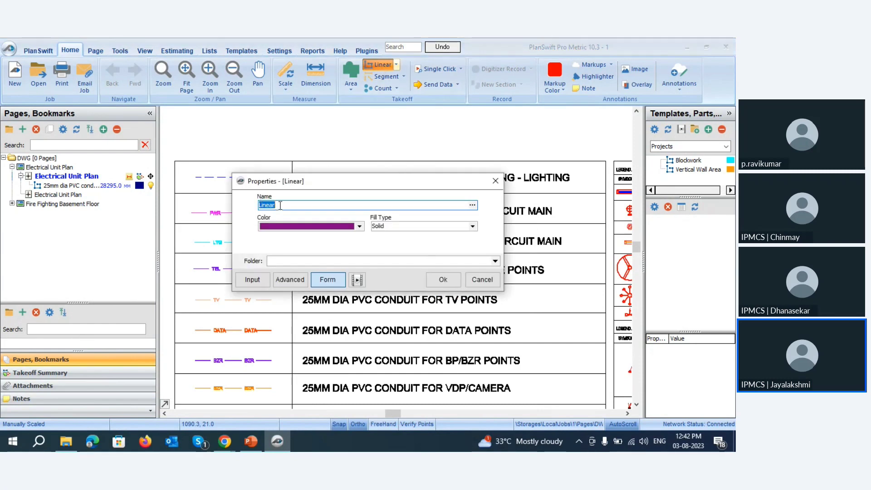
drag(370, 181, 425, 277)
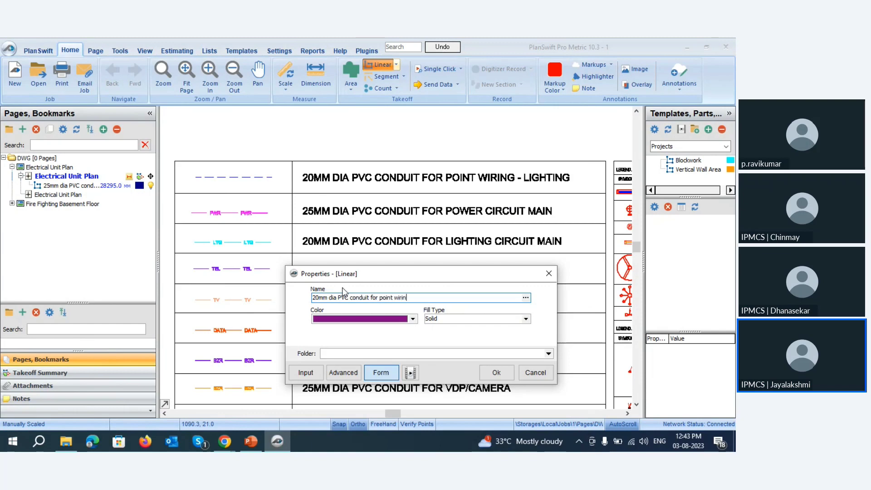
click(497, 373)
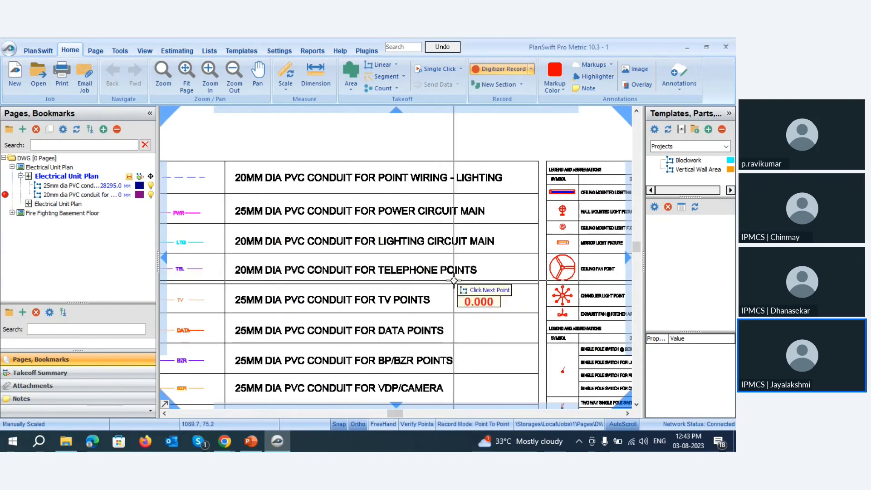
- Examine the legend's line symbol for the 20 mm point wiring - lighting conduit
scroll(453, 280, down, 2)
scroll(309, 240, up, 1)
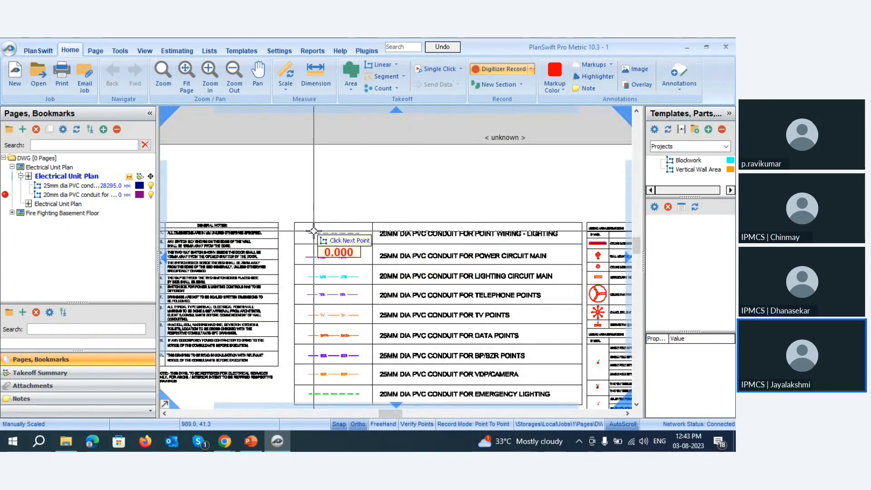
scroll(314, 230, up, 3)
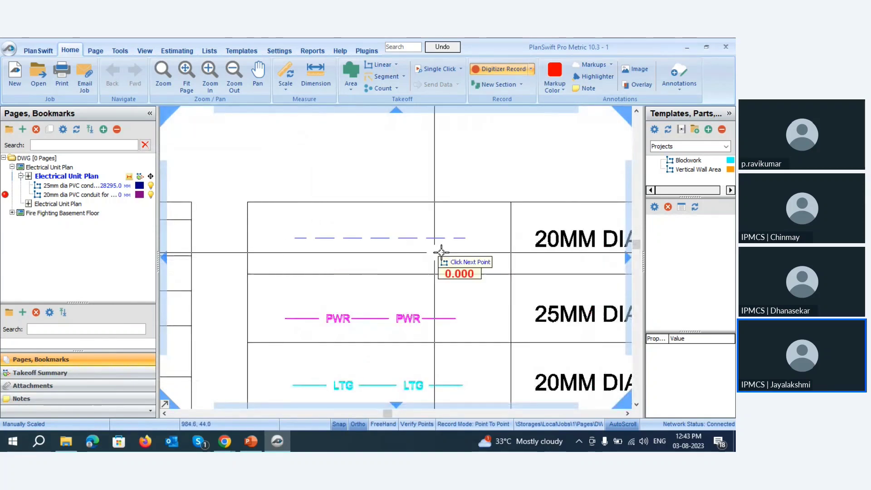
scroll(420, 256, down, 1)
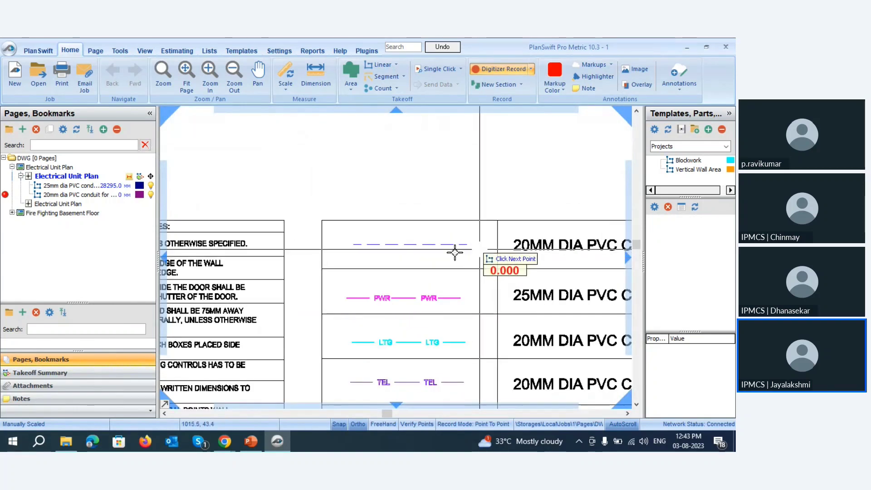
- Trace the 20 mm point wiring conduit about 1145 mm along the dashed line from the 2f point to the centre of light 2e
scroll(455, 254, down, 4)
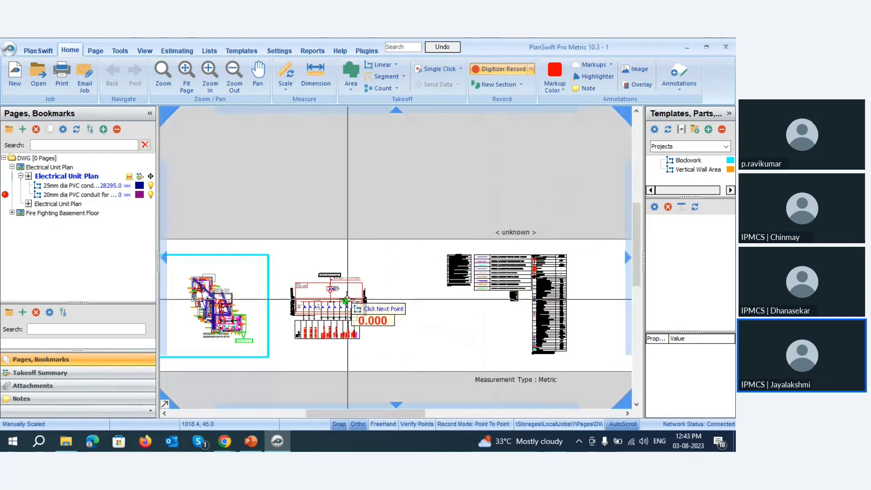
scroll(196, 301, up, 2)
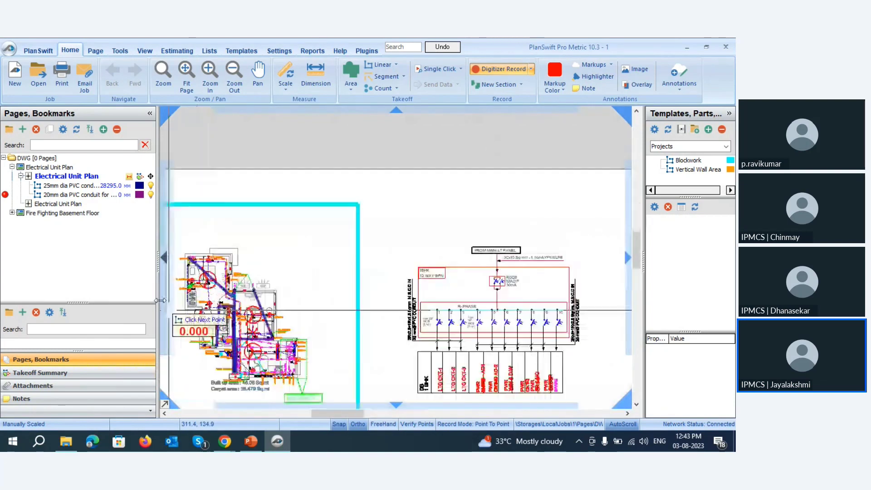
scroll(168, 310, up, 3)
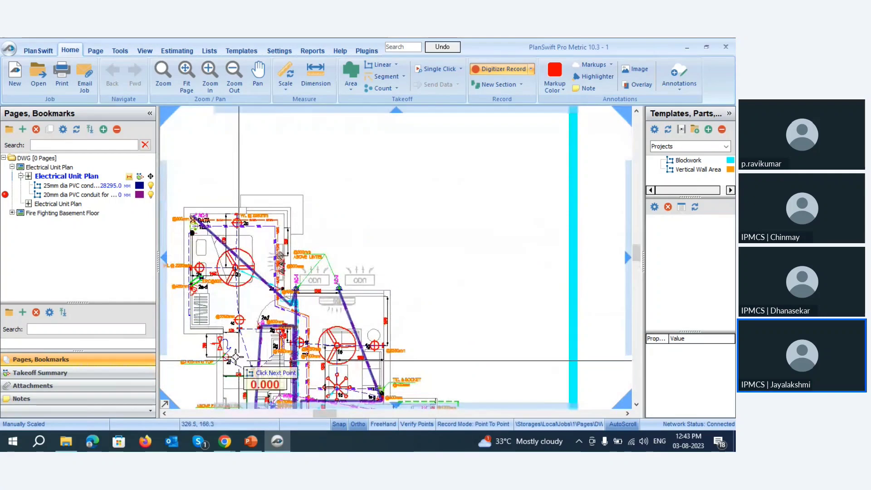
scroll(239, 358, up, 3)
scroll(258, 243, down, 3)
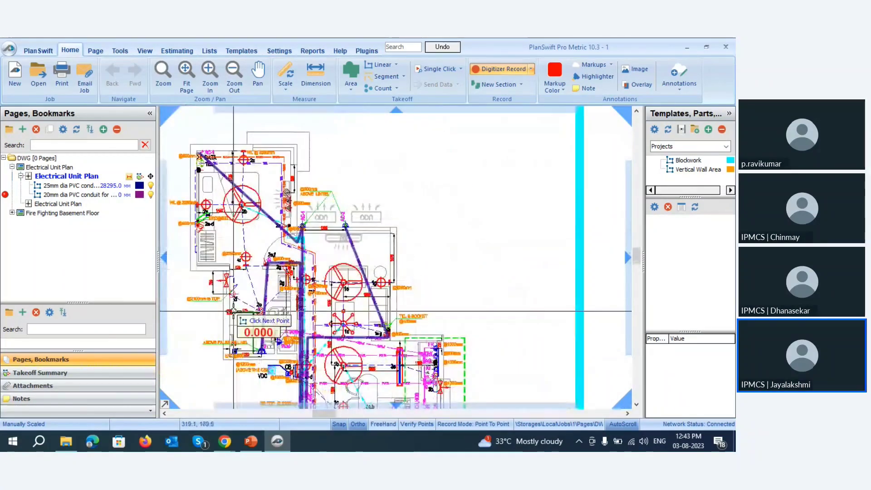
scroll(234, 311, up, 4)
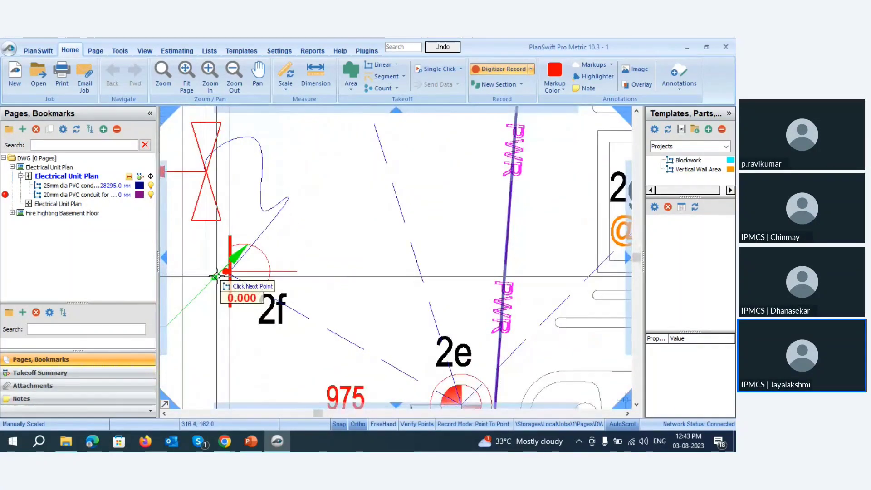
scroll(216, 276, up, 2)
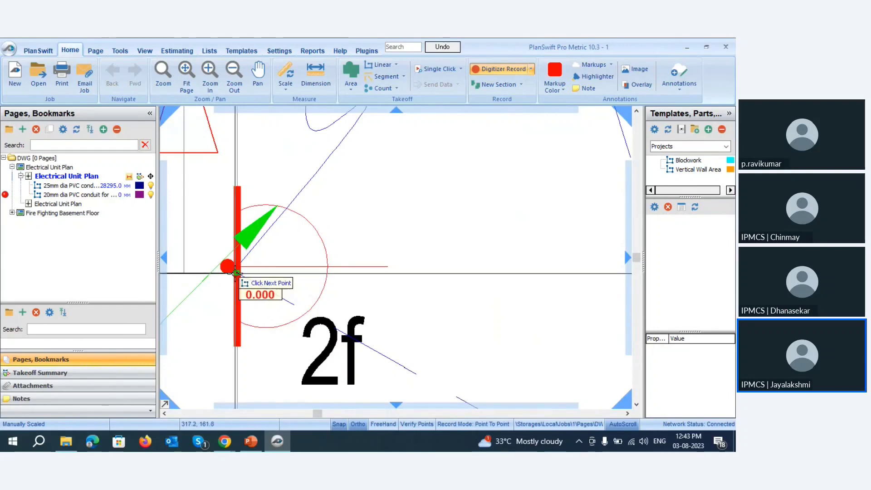
scroll(229, 272, down, 3)
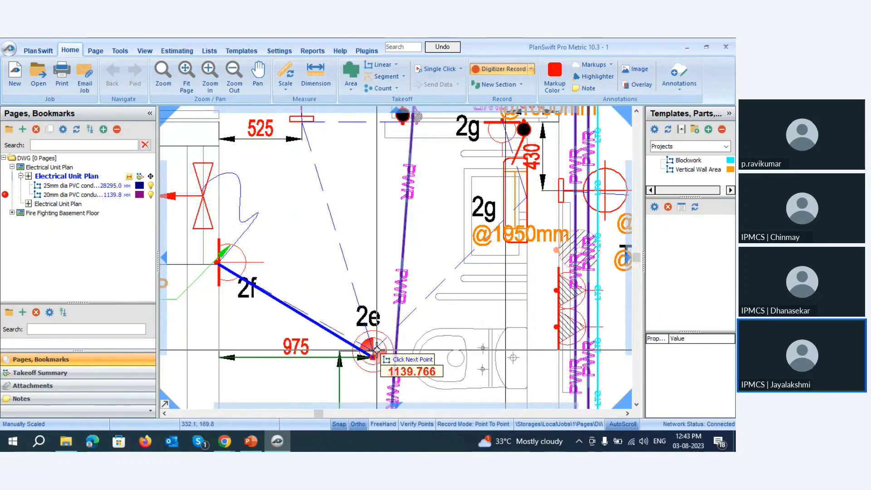
scroll(364, 346, up, 3)
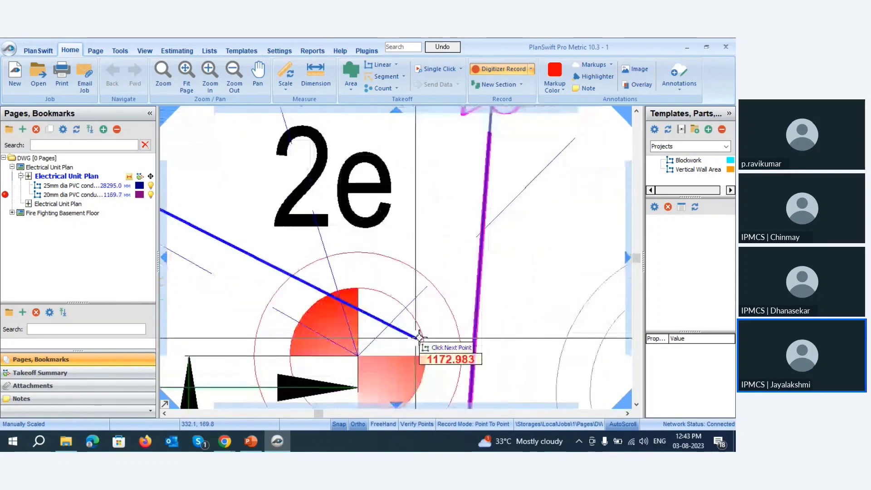
click(356, 354)
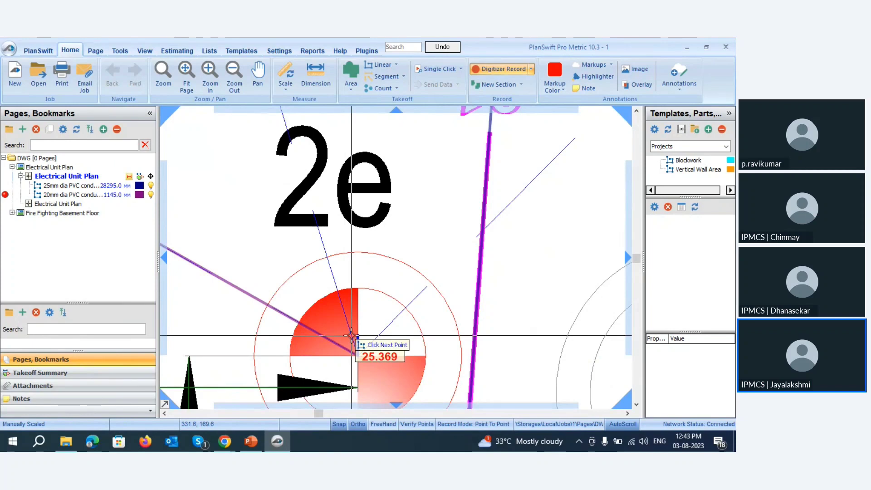
- Extend the conduit along the dashed line from light 2e through the base of the 4d fixture to the centre of ceiling fan 2b
scroll(351, 335, down, 5)
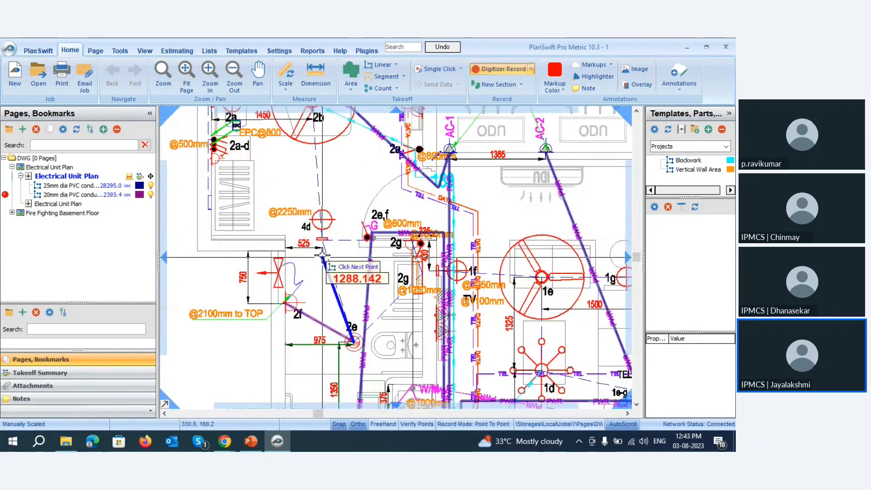
scroll(322, 257, up, 5)
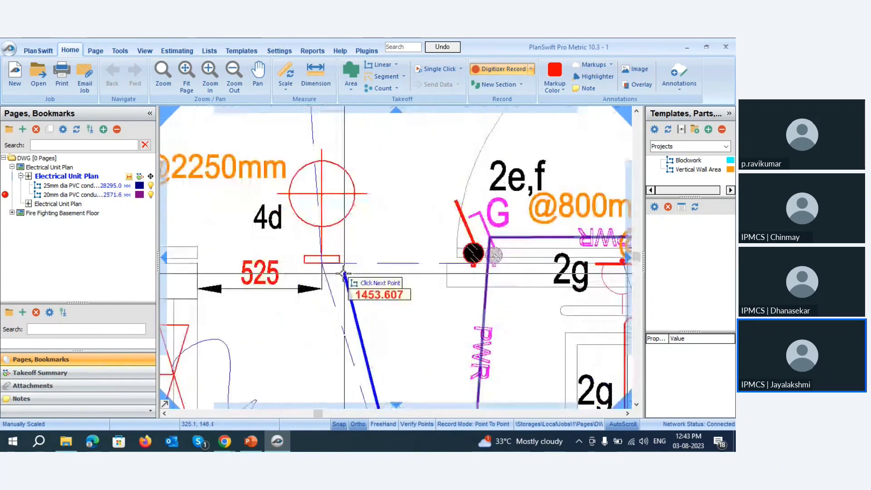
click(321, 259)
scroll(313, 243, down, 3)
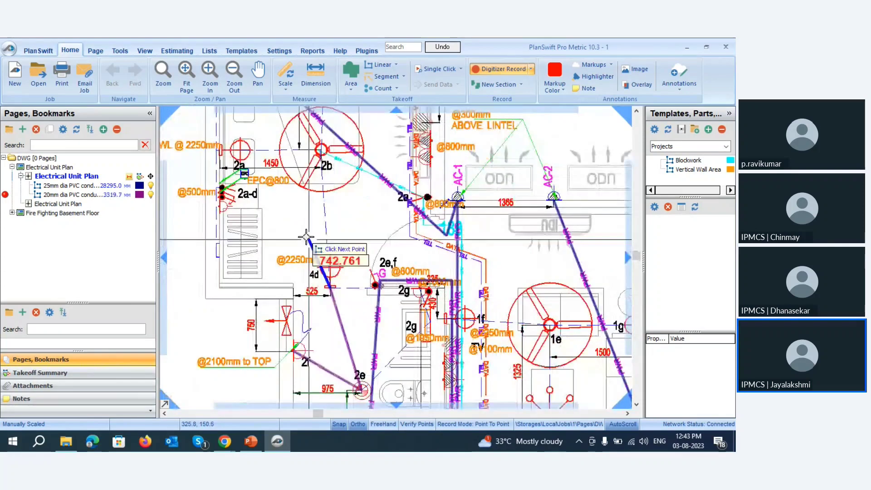
scroll(284, 158, down, 4)
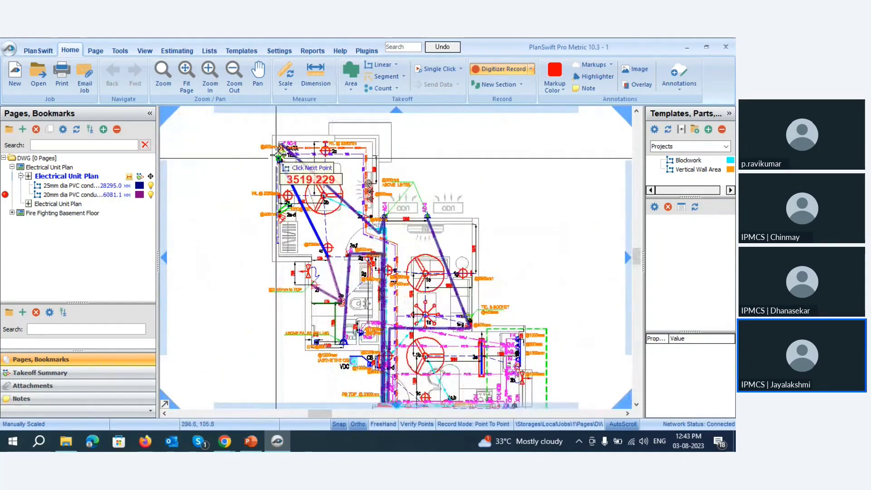
scroll(279, 157, up, 6)
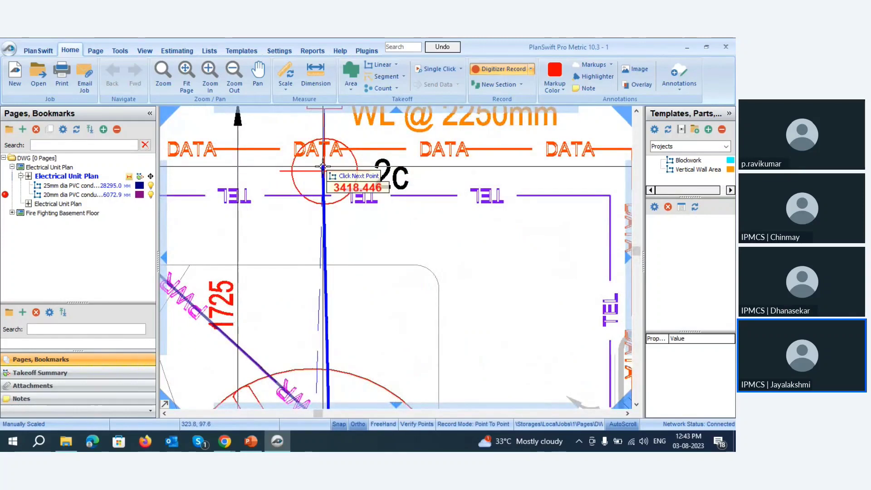
scroll(323, 166, down, 3)
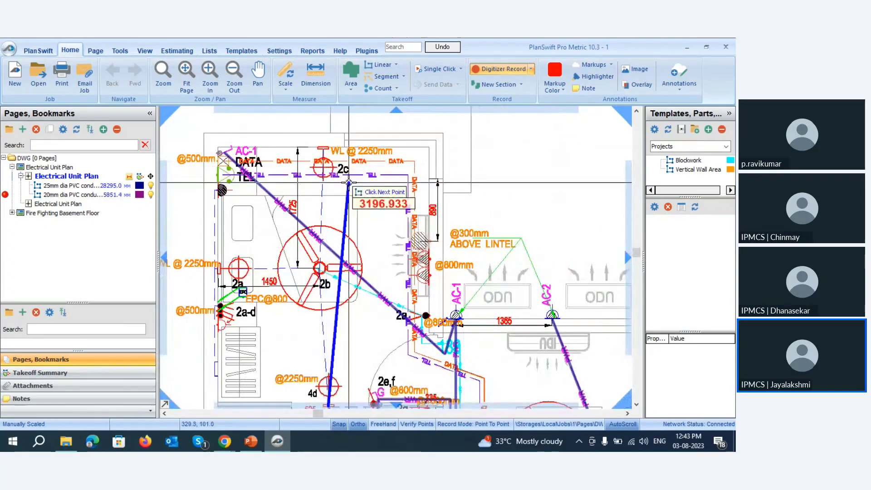
click(319, 269)
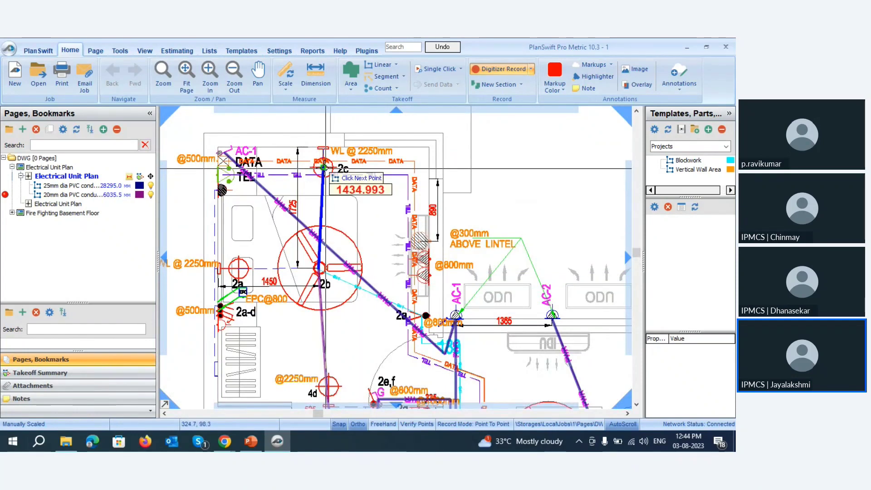
- Trace the conduit about 1436 mm from ceiling fan 2b up to the centre of light 2c and stop recording
scroll(323, 168, up, 3)
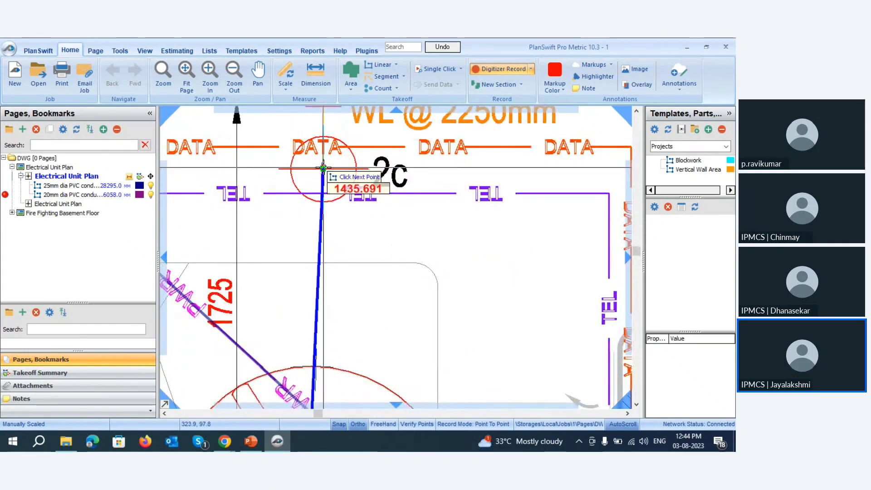
click(323, 168)
scroll(304, 169, down, 3)
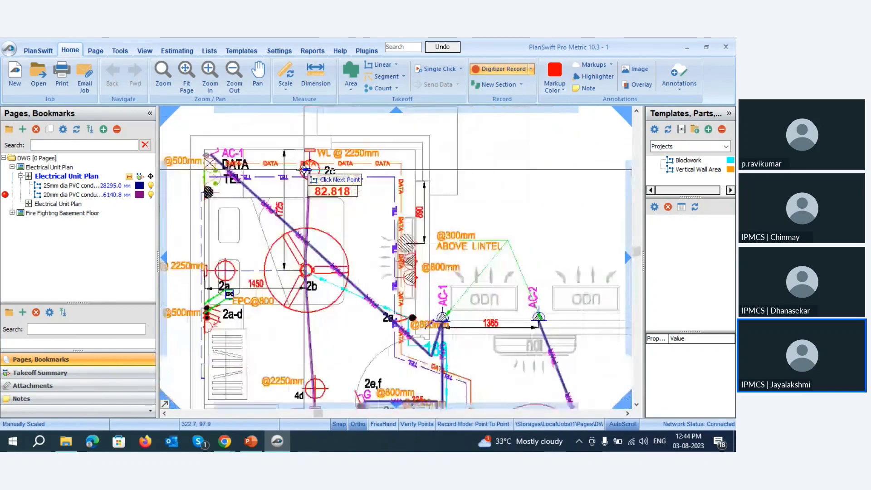
scroll(305, 169, down, 2)
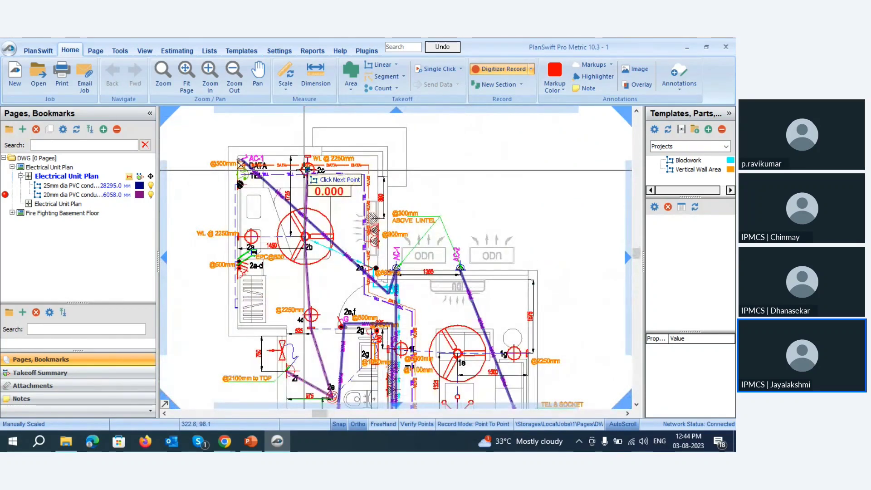
key(Escape)
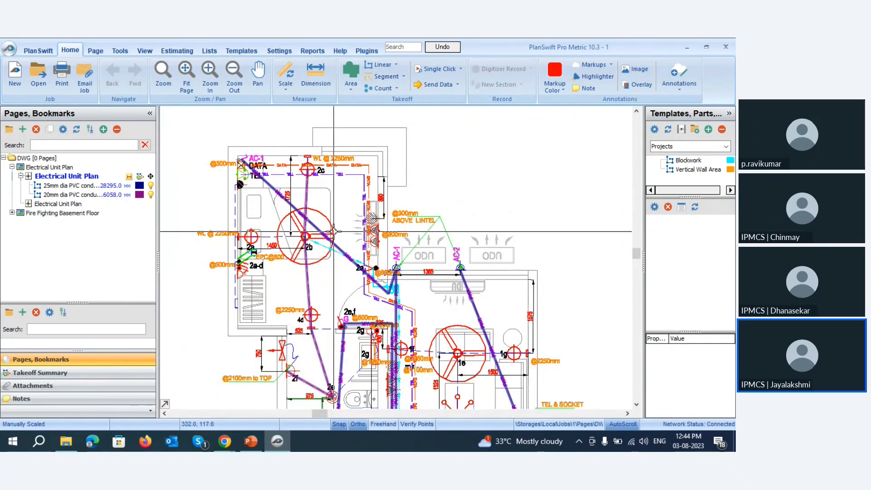
scroll(334, 230, down, 3)
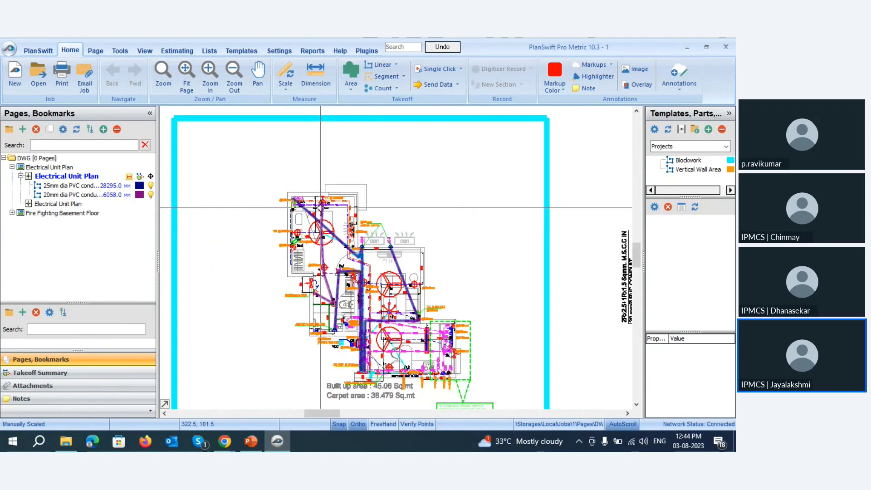
scroll(387, 372, up, 3)
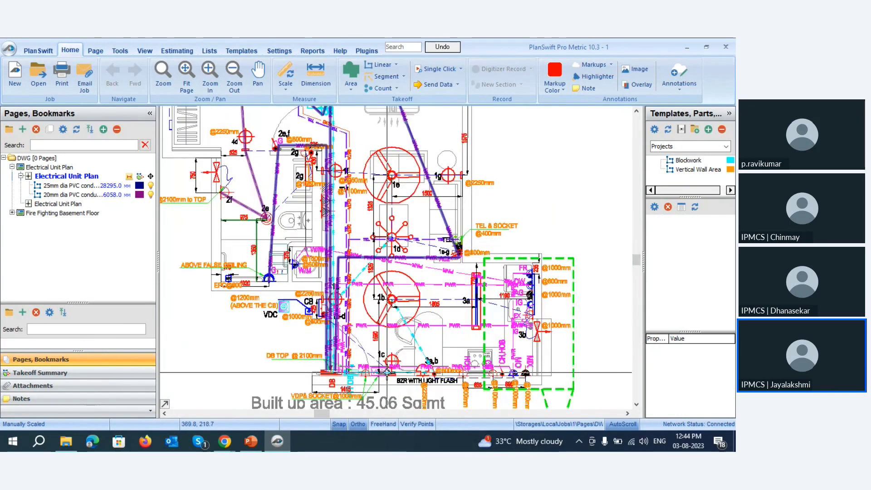
scroll(386, 372, down, 3)
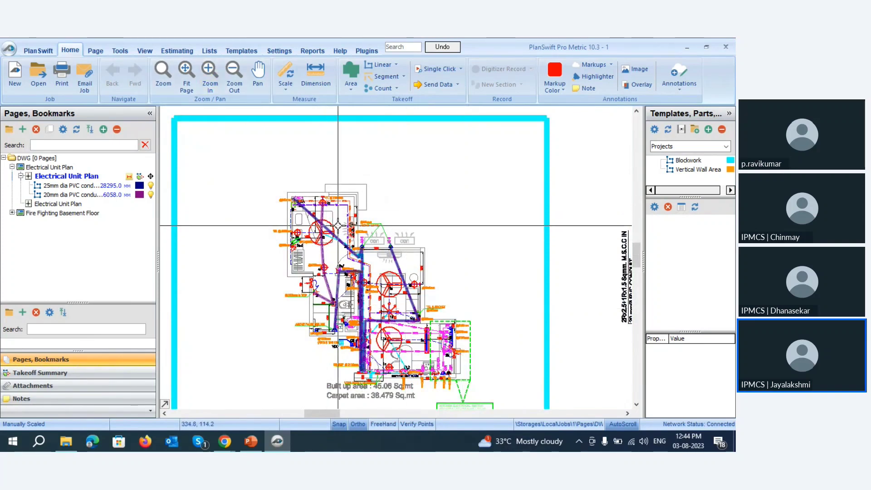
scroll(338, 225, up, 4)
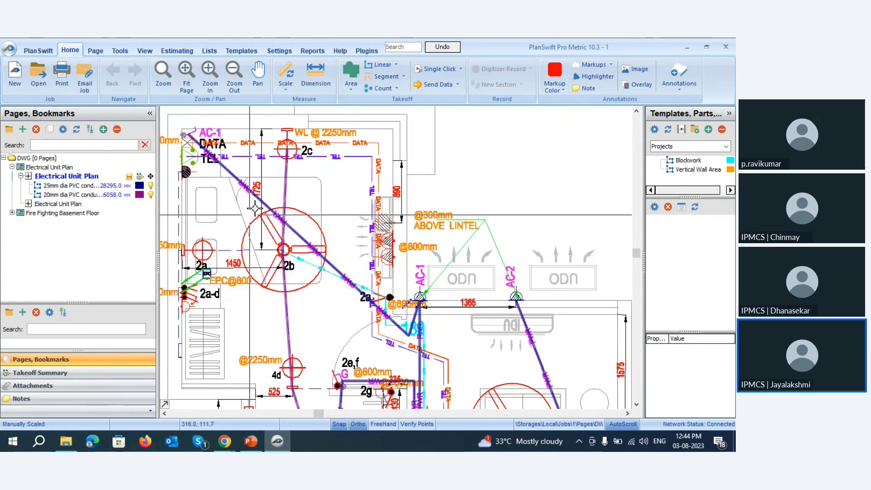
scroll(283, 208, down, 4)
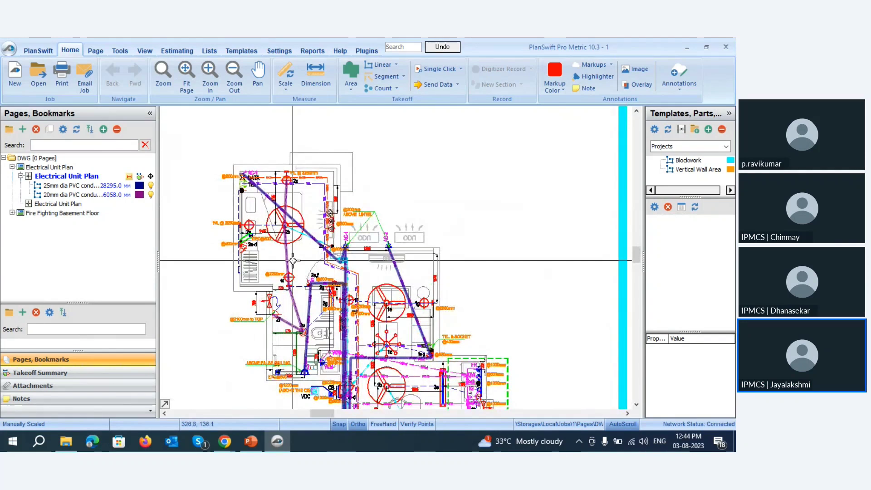
- Create a count takeoff named "Celing Fan" with a solid circle marker, placed in the folder "Fixtures"
click(379, 89)
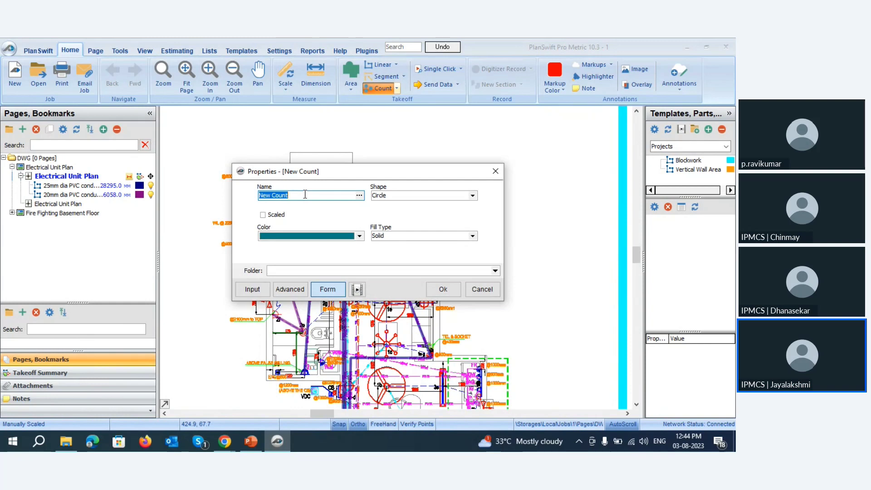
text(E)
key(BackSpace)
text(Celing Fan)
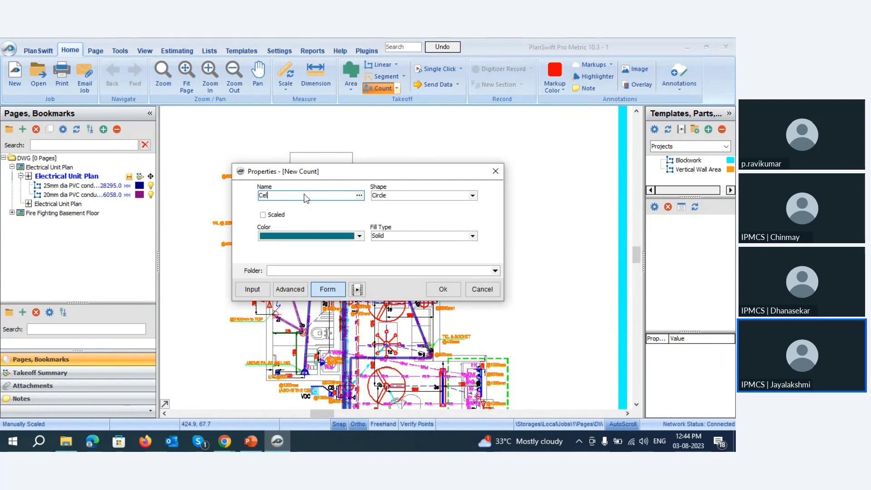
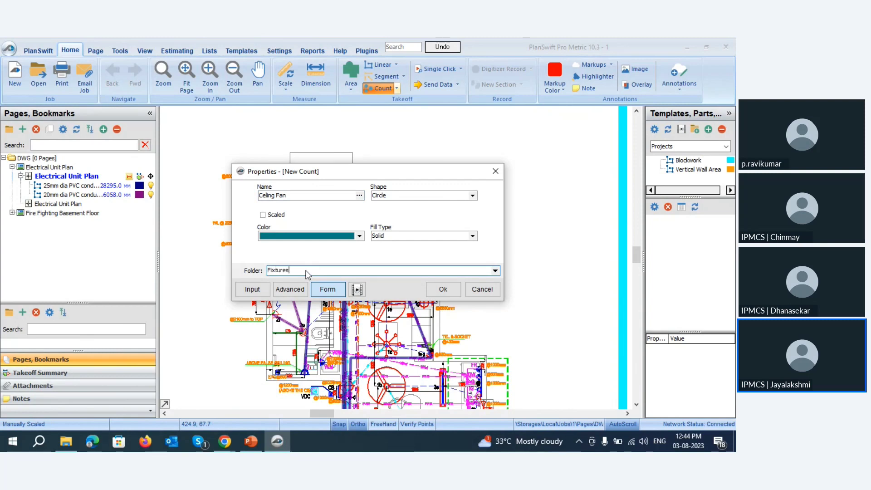
click(442, 289)
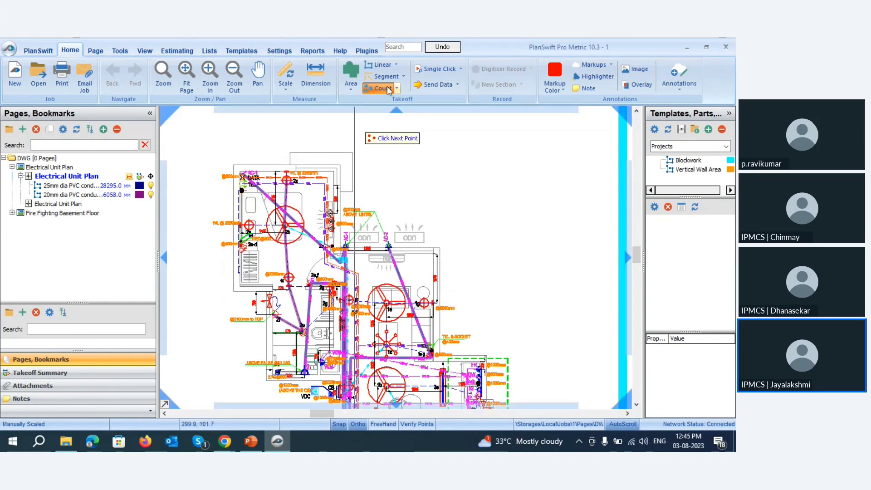
- Count the three ceiling fans labelled 2b, 1e and 1b on the unit plan and stop recording
scroll(289, 230, up, 3)
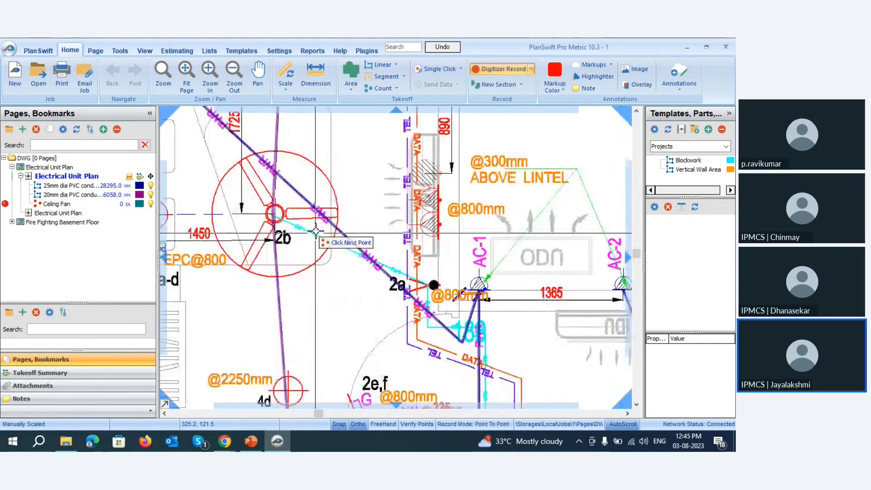
click(292, 213)
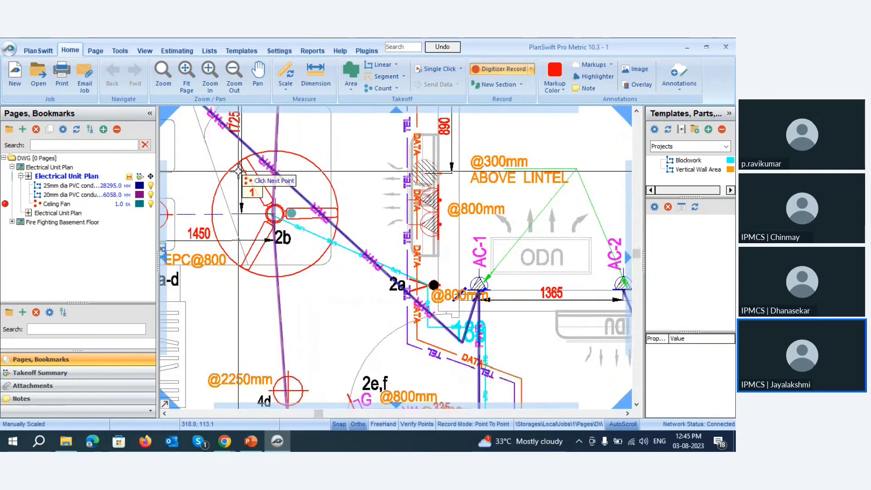
scroll(228, 174, down, 3)
click(416, 310)
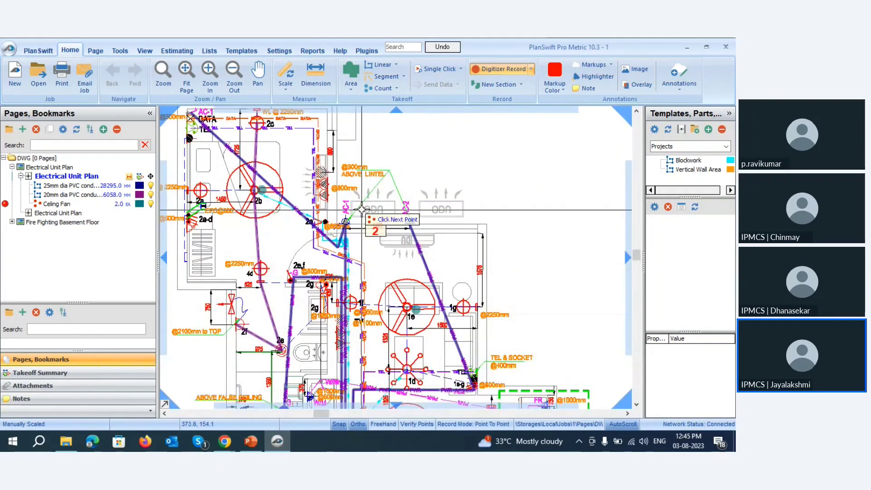
scroll(400, 314, down, 3)
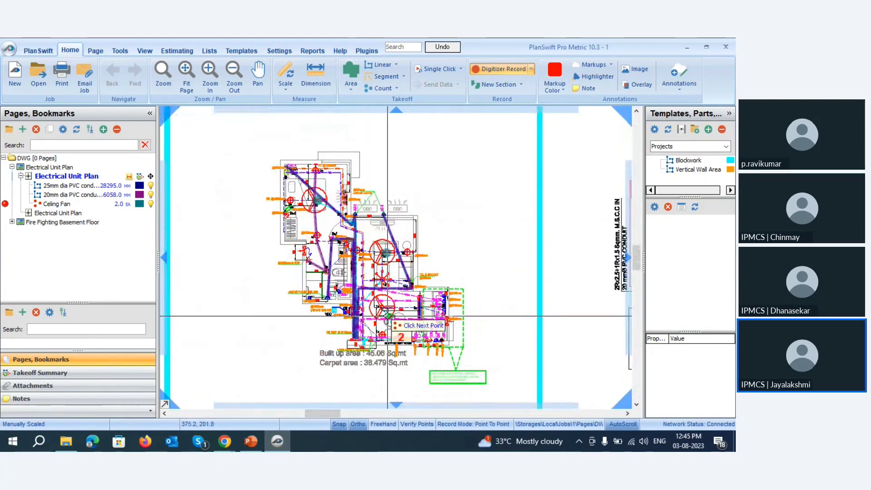
scroll(387, 315, up, 2)
click(389, 289)
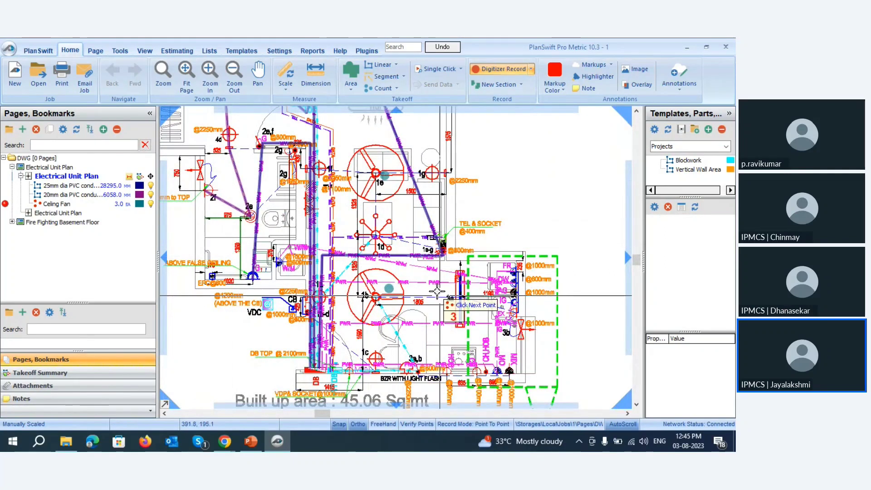
key(Escape)
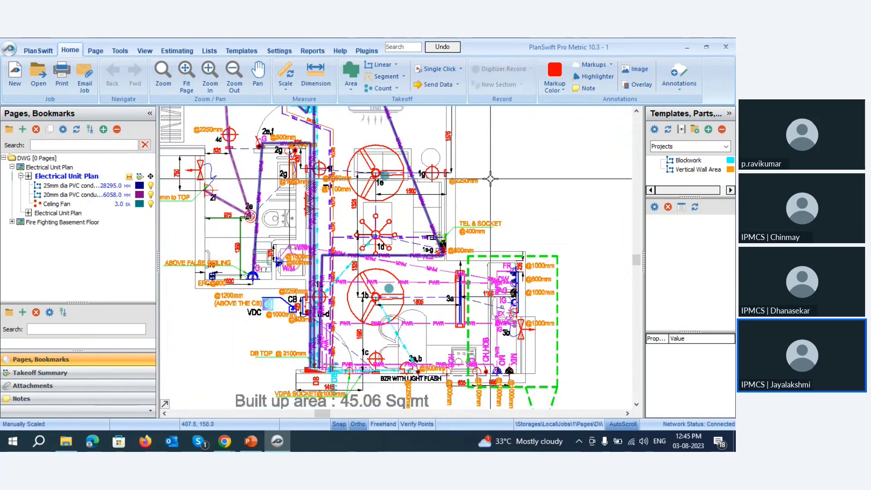
- Display the takeoff summary for the Electrical Unit Plan
scroll(490, 178, down, 2)
click(123, 204)
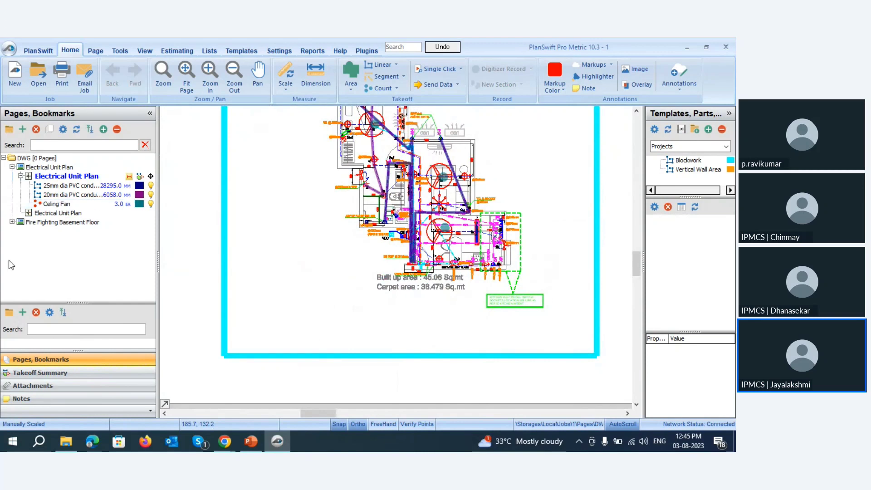
click(38, 374)
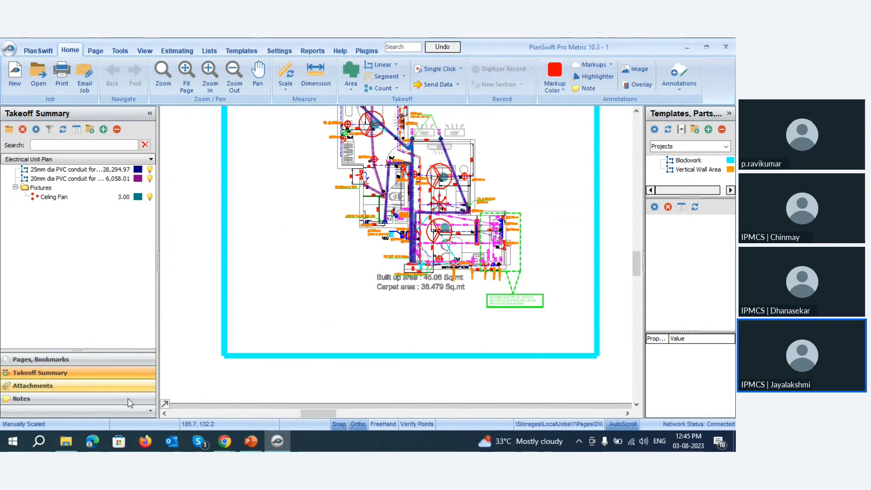
- Set the output units of the quantity to M in the advanced properties of the 25mm dia PVC conduit for power circuit main
click(55, 170)
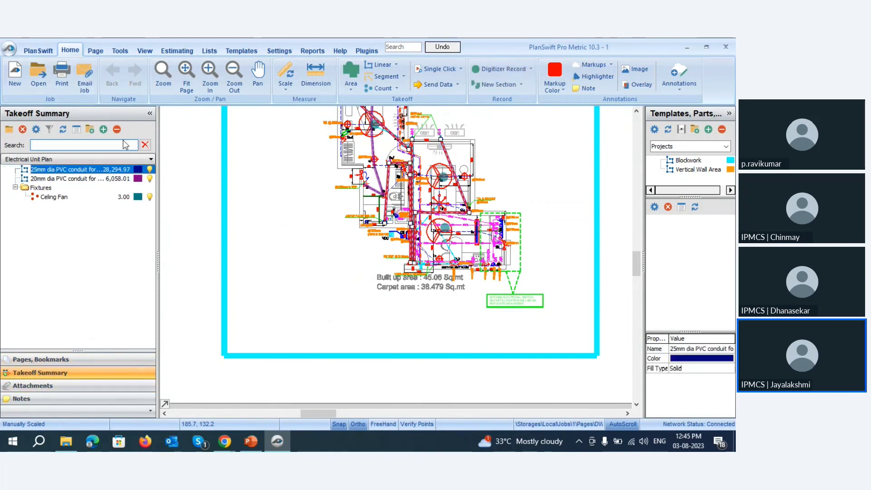
double_click(94, 171)
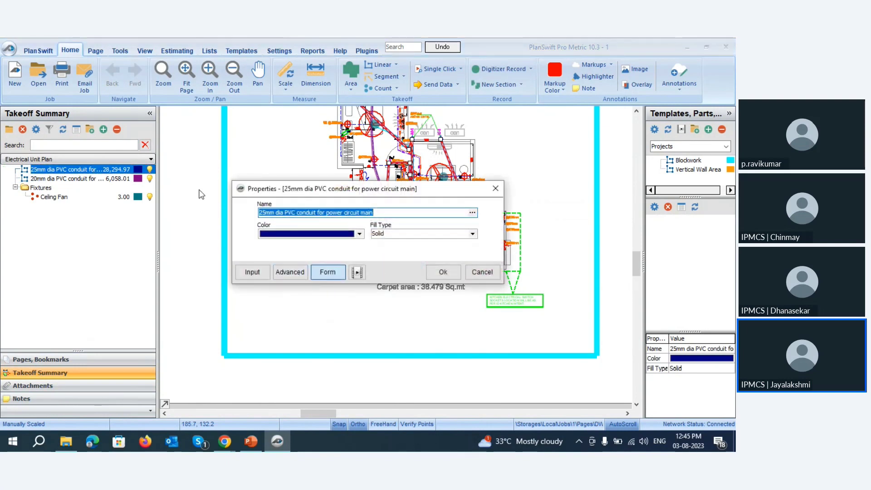
click(289, 272)
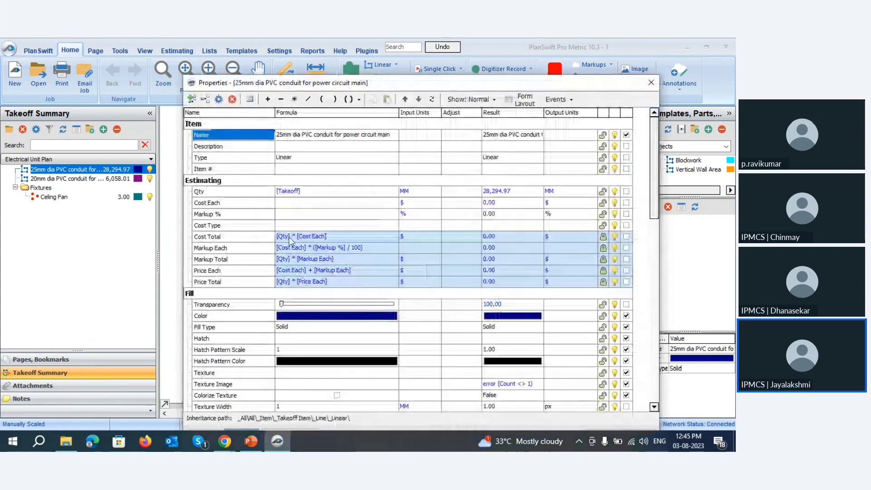
click(562, 191)
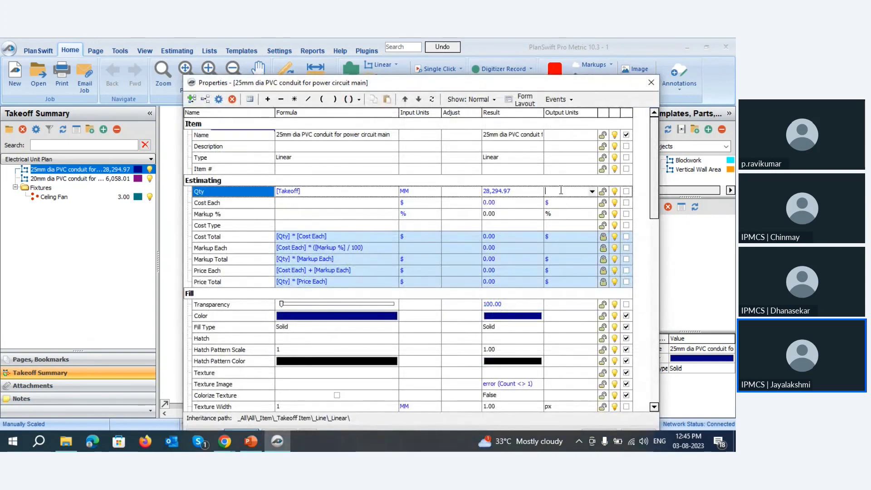
click(592, 192)
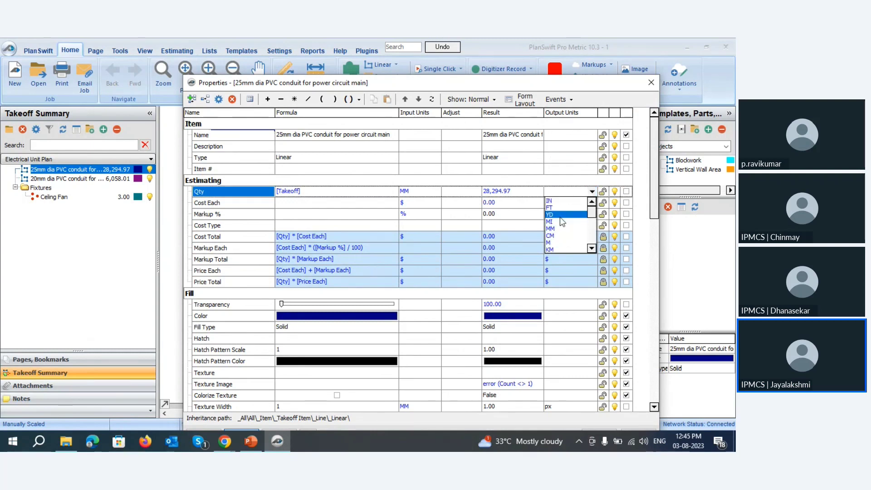
scroll(572, 225, down, 1)
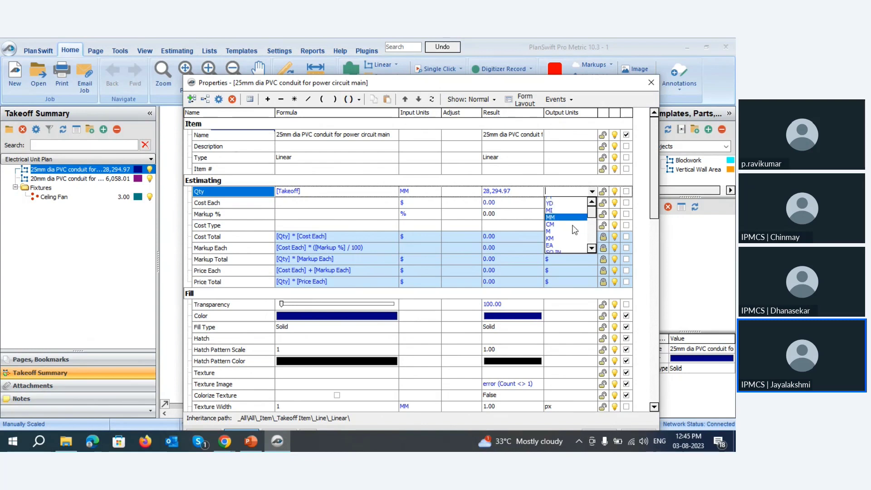
scroll(575, 230, down, 2)
click(557, 201)
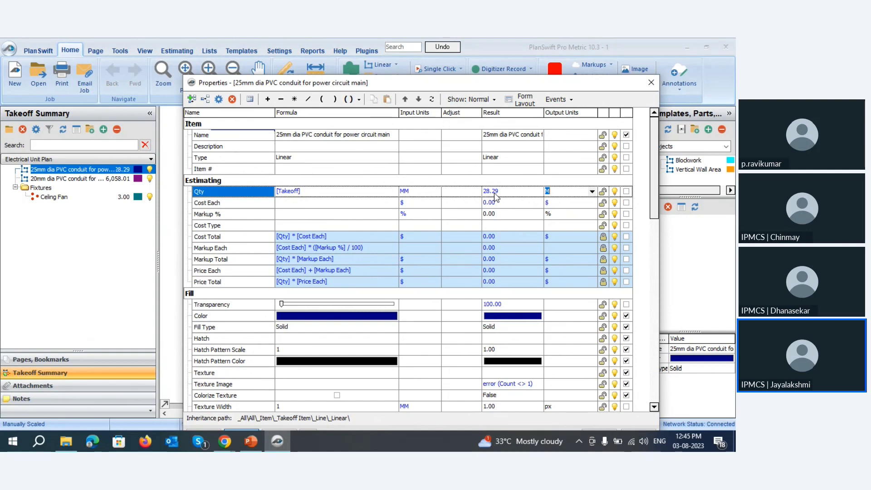
scroll(455, 194, down, 3)
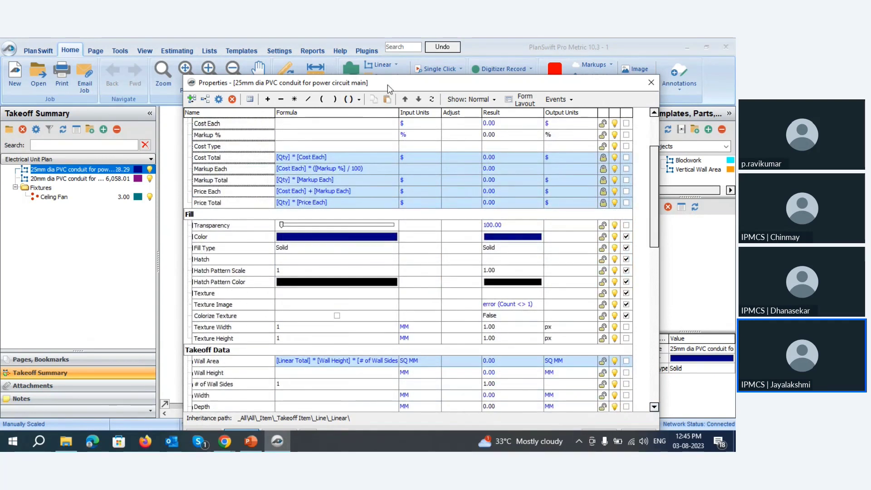
drag(387, 85, 358, 48)
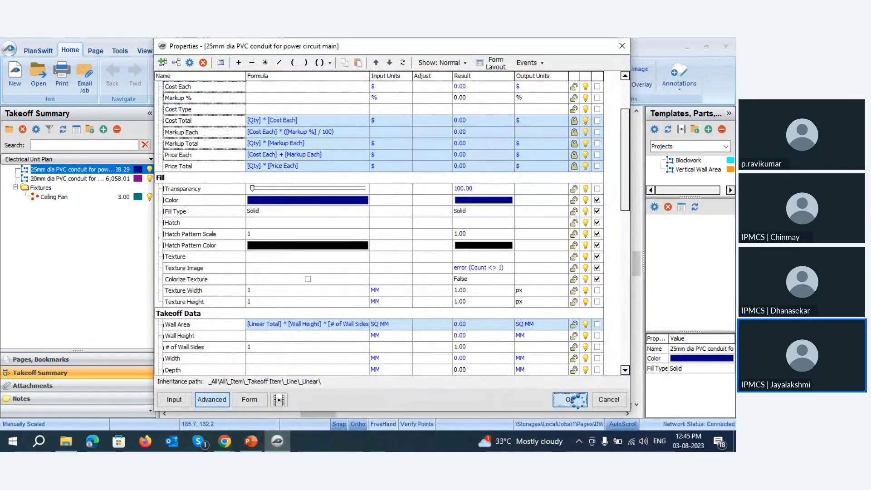
click(570, 400)
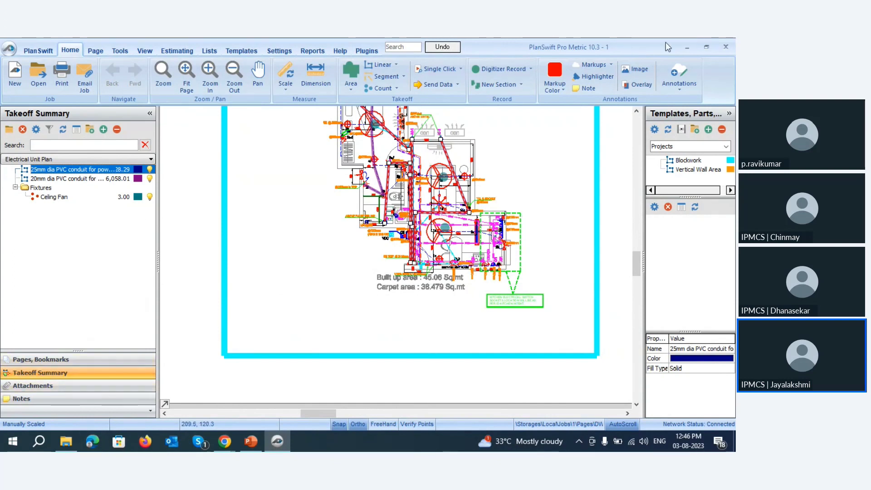
- Open the MEP BOQ (Converted) workbook in Excel from the desktop folder Webinar 2 and look over its FIRE PROTECTION sheet
click(688, 47)
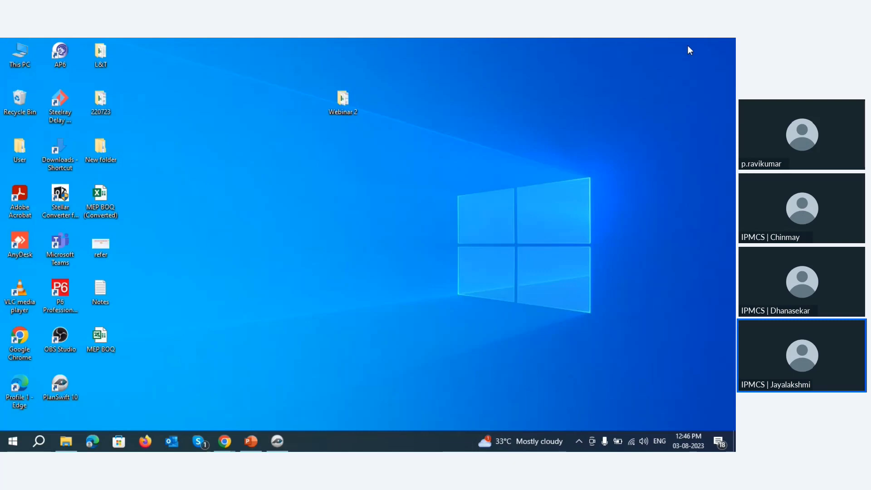
double_click(353, 103)
double_click(184, 180)
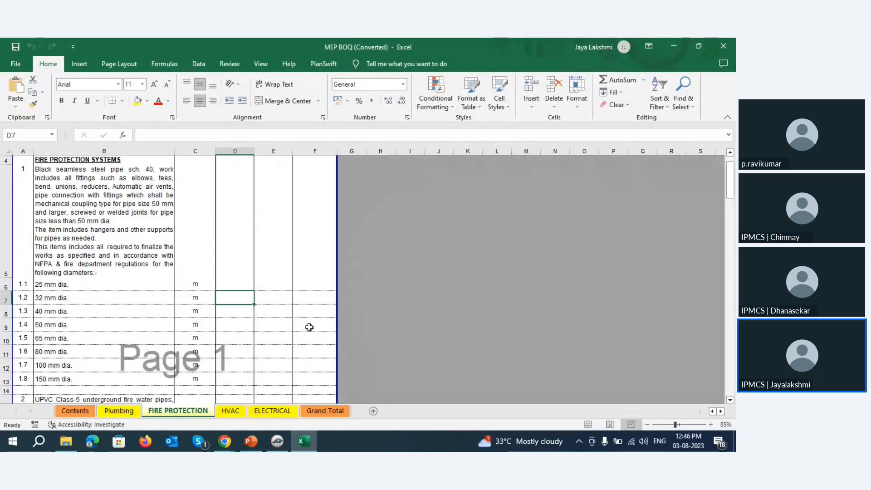
scroll(78, 311, up, 2)
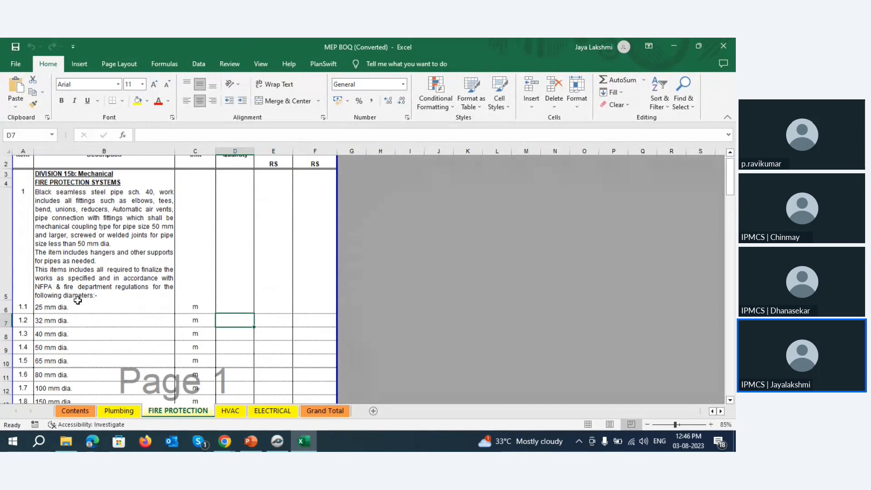
scroll(77, 301, down, 6)
scroll(78, 300, down, 2)
scroll(78, 301, up, 8)
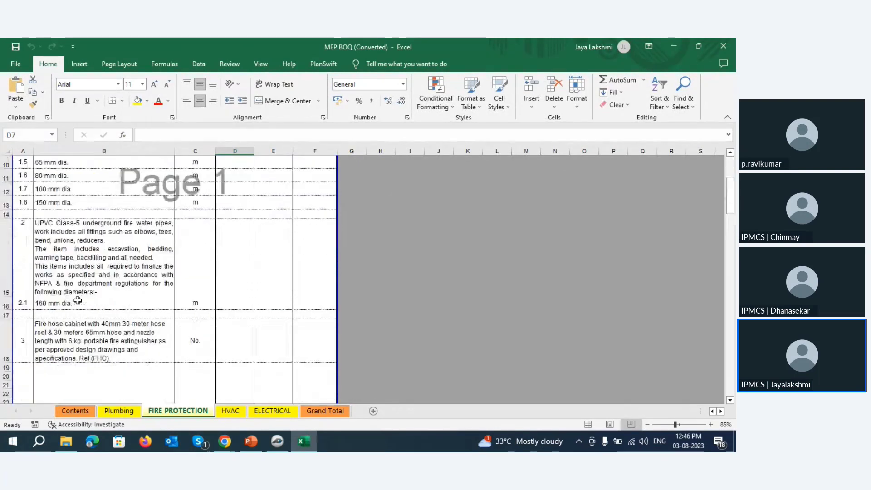
- Bring up the start of the ELECTRICAL sheet at 90% zoom
click(291, 412)
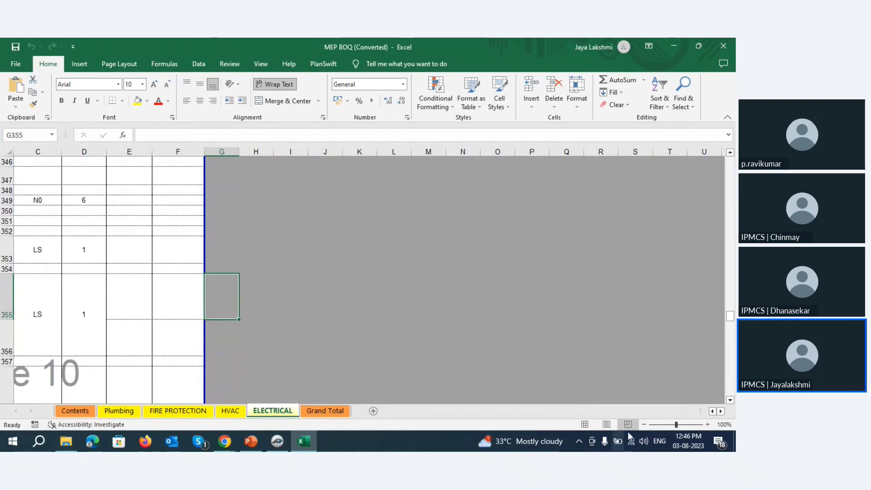
click(644, 425)
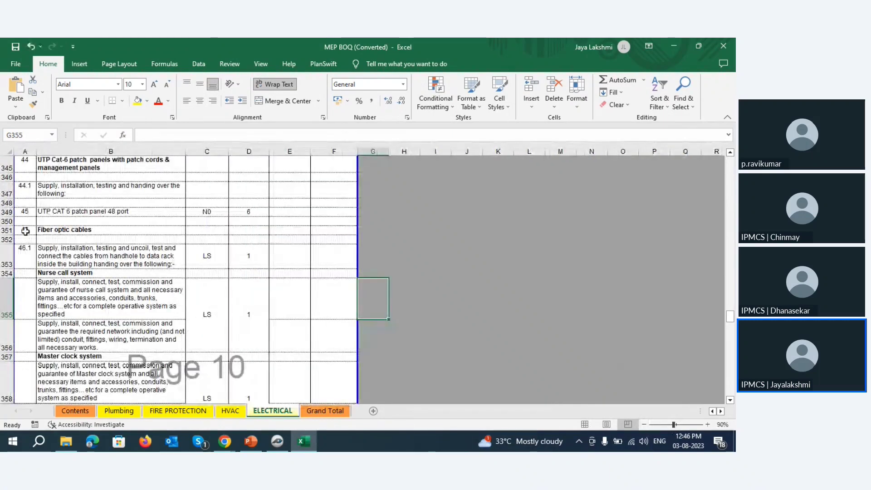
scroll(25, 231, up, 4)
scroll(25, 231, up, 20)
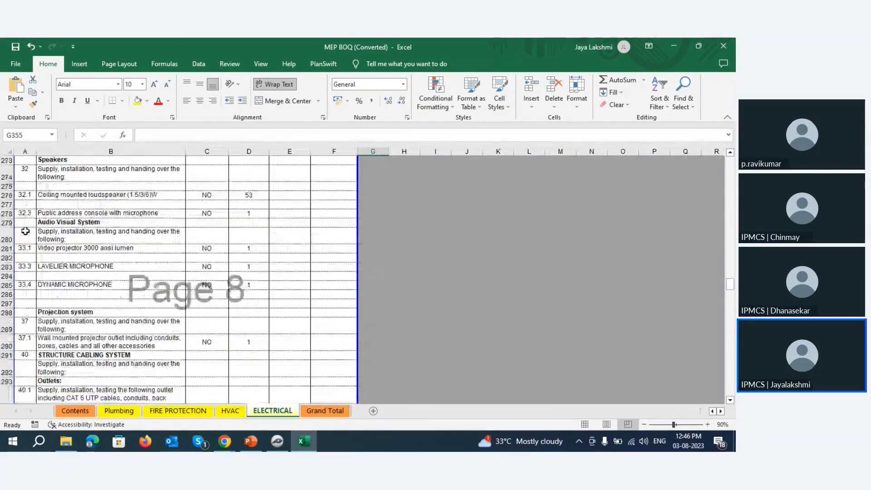
scroll(24, 231, up, 20)
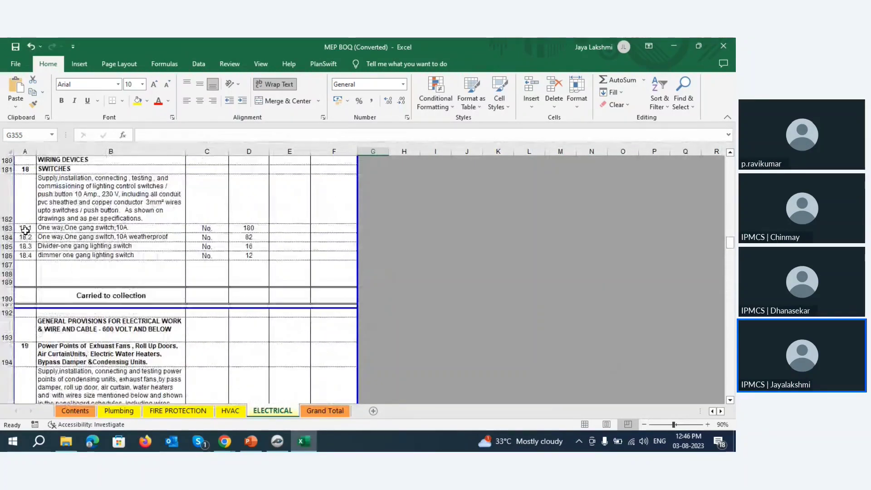
scroll(25, 231, up, 18)
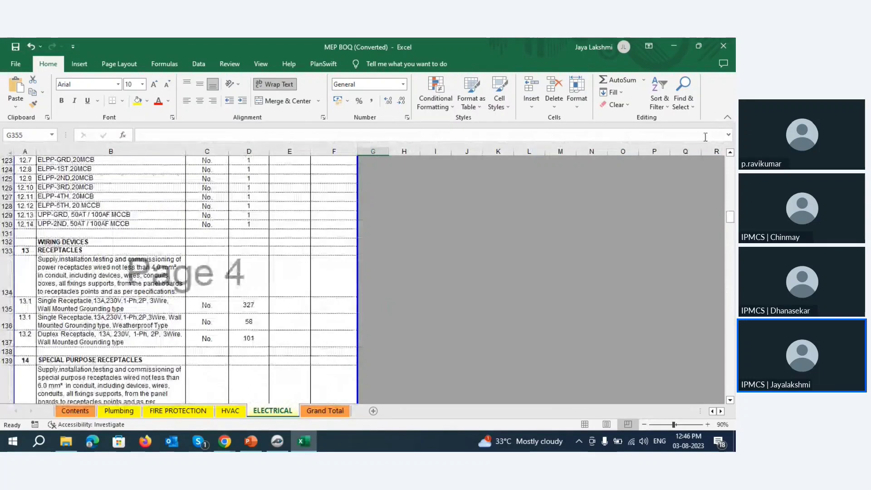
drag(730, 218, 730, 163)
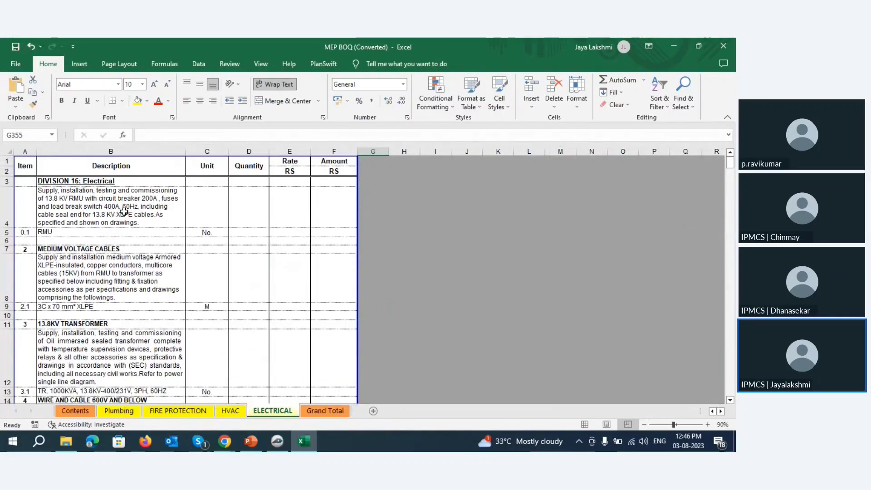
- Clear the quantities of the five PVC insulated items under GROUNDING CABLES, from 1C-6 mm² to 1C-150 mm²
scroll(133, 262, down, 6)
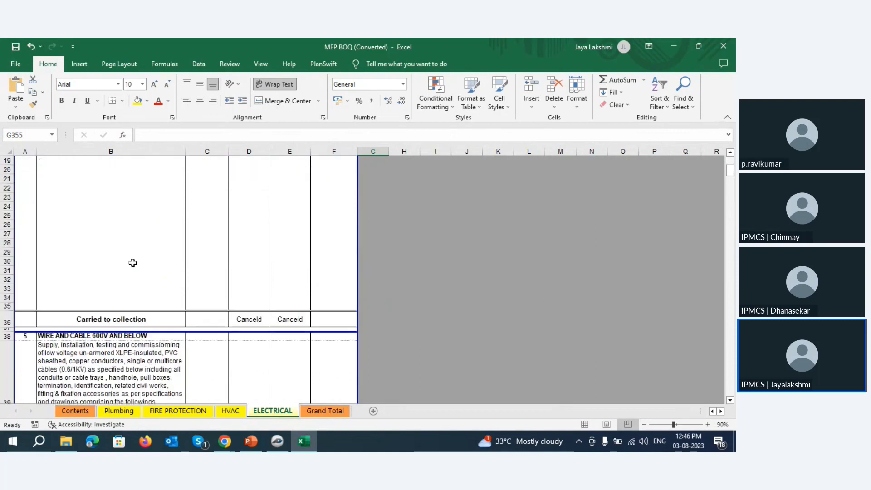
scroll(133, 262, down, 8)
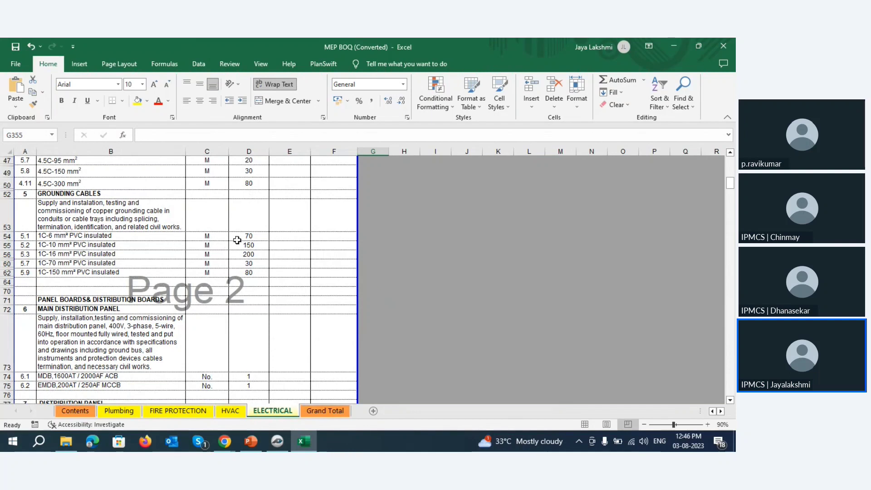
drag(247, 236, 249, 272)
scroll(256, 269, up, 4)
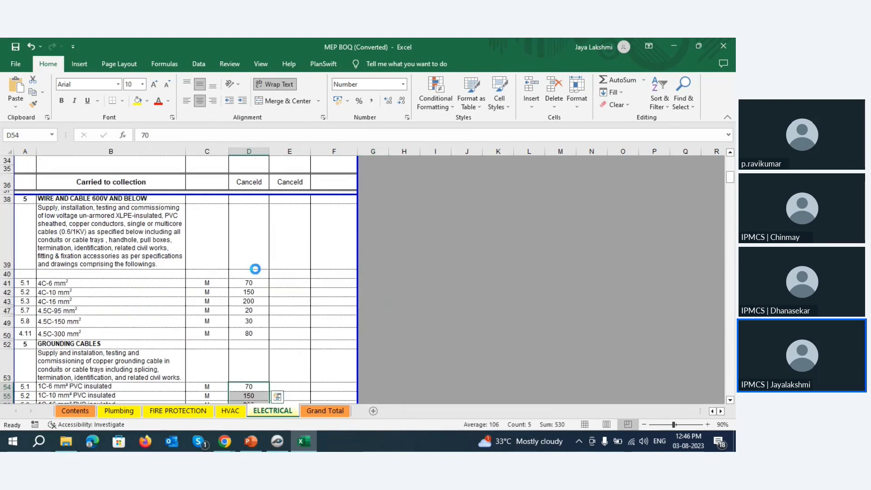
key(Delete)
scroll(258, 324, down, 3)
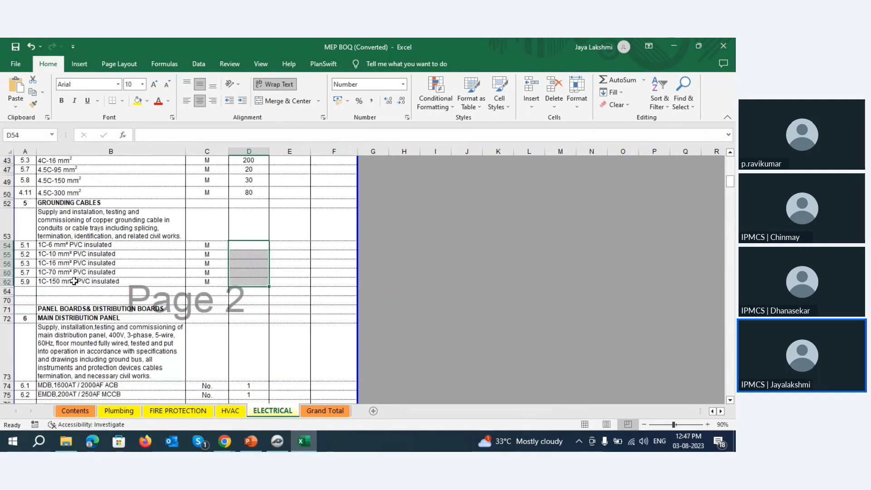
- Select the quantity cell of the 1C-150 mm² PVC insulated item and try to connect the workbook to PlanSwift by opening the linked job
click(252, 283)
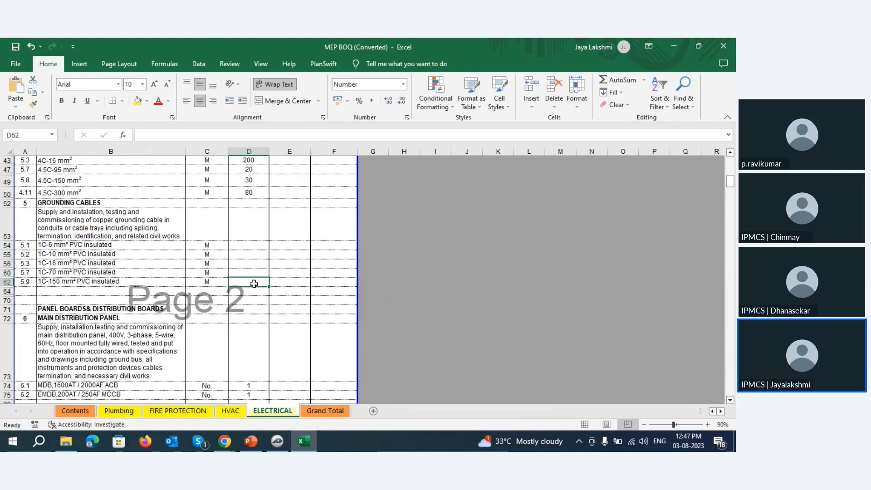
right_click(254, 283)
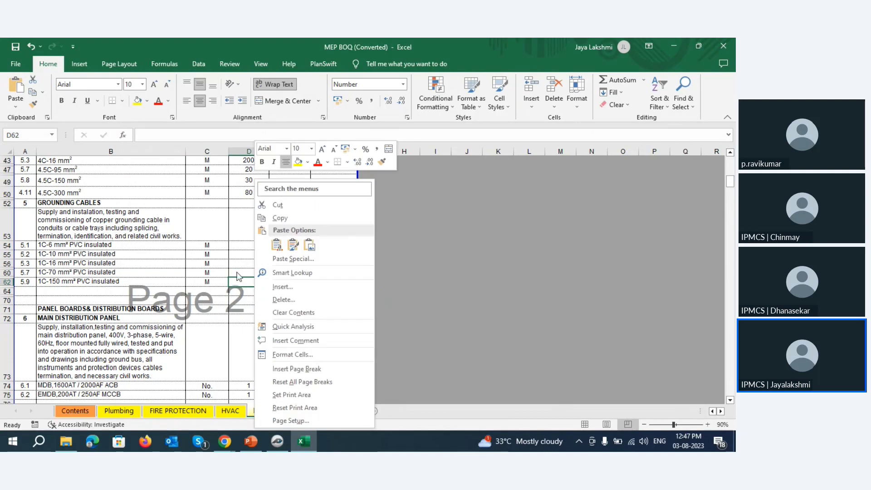
click(238, 277)
click(320, 64)
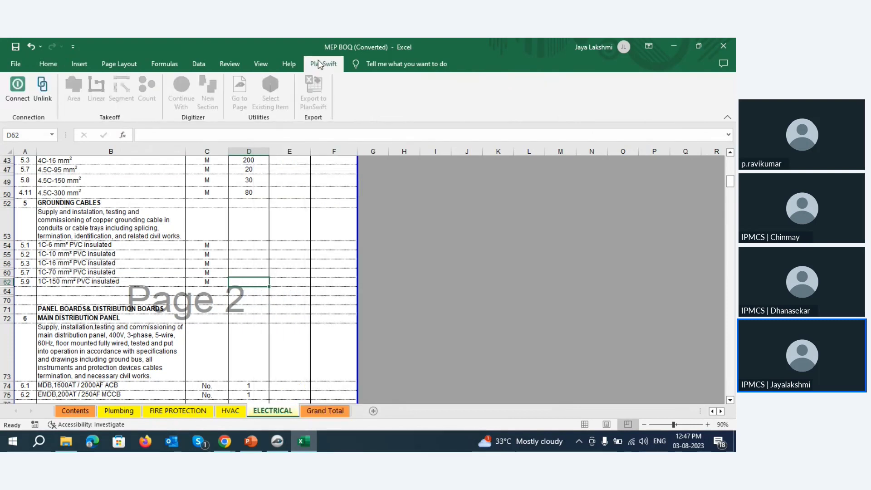
click(17, 84)
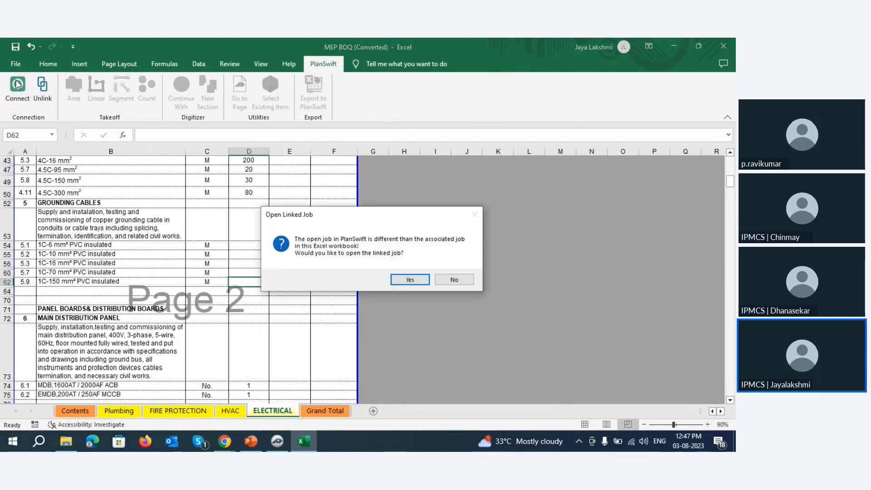
click(408, 280)
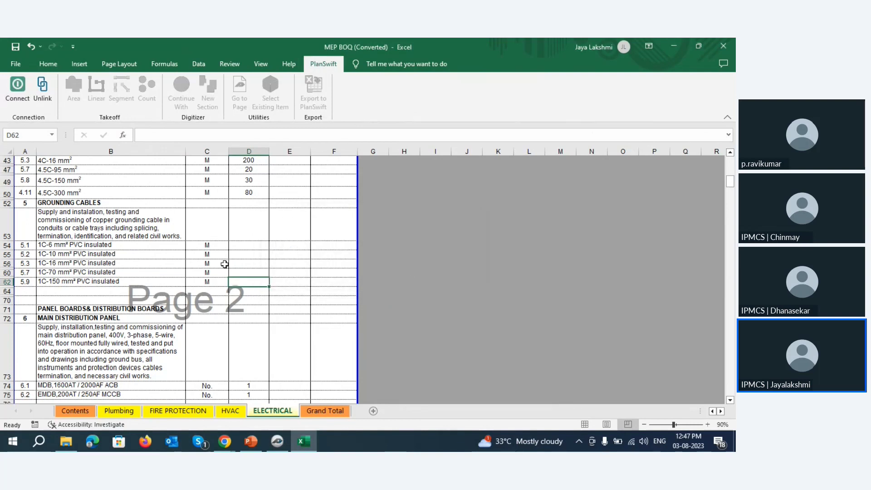
click(19, 83)
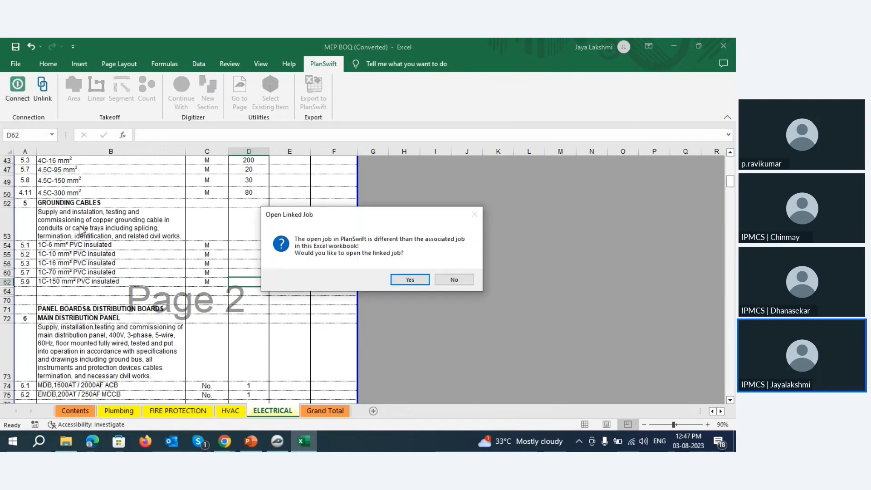
click(411, 276)
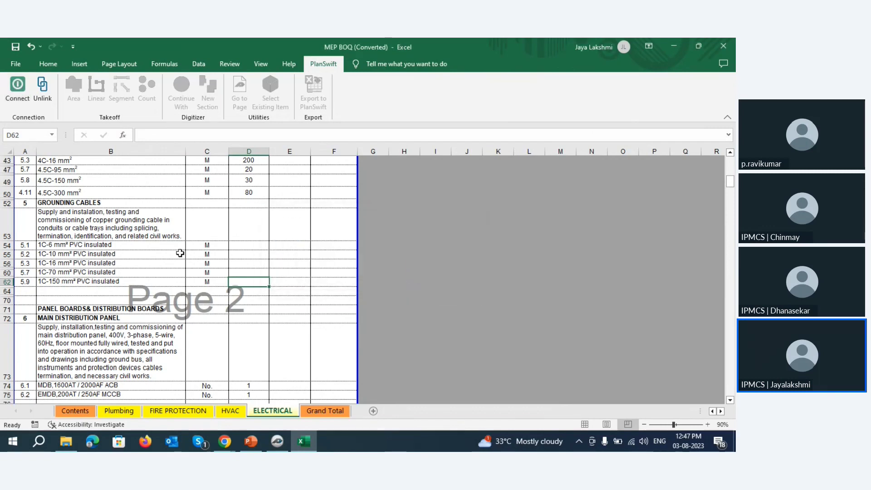
- Check the open job in PlanSwift, return to the Excel workbook and unlink it from its associated job
click(280, 446)
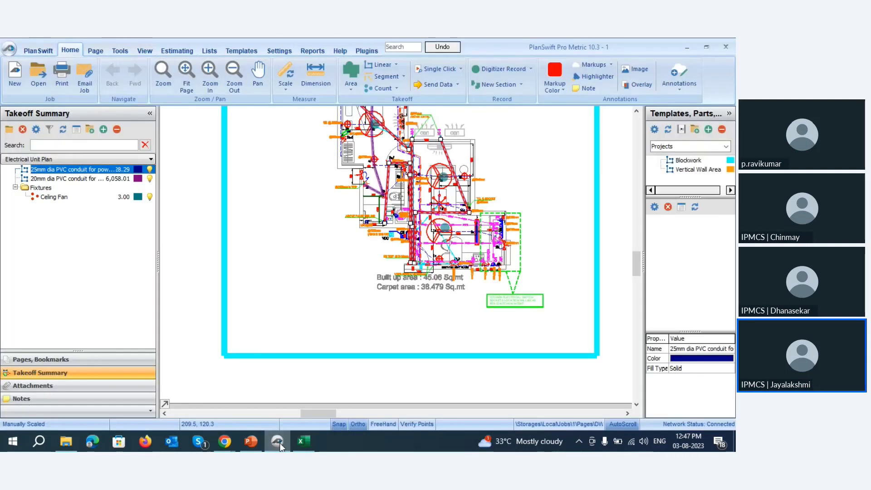
click(280, 445)
click(49, 88)
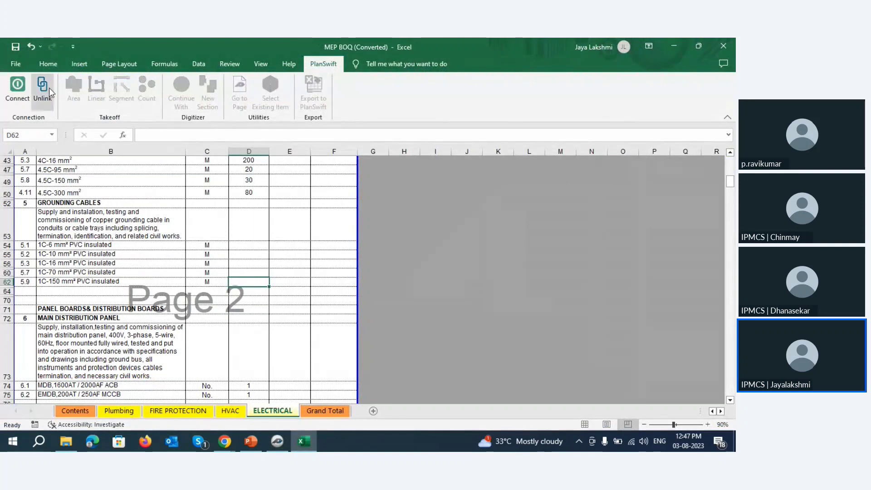
- Permanently unlink the workbook from its job, and connect it to PlanSwift by opening the linked job
click(413, 280)
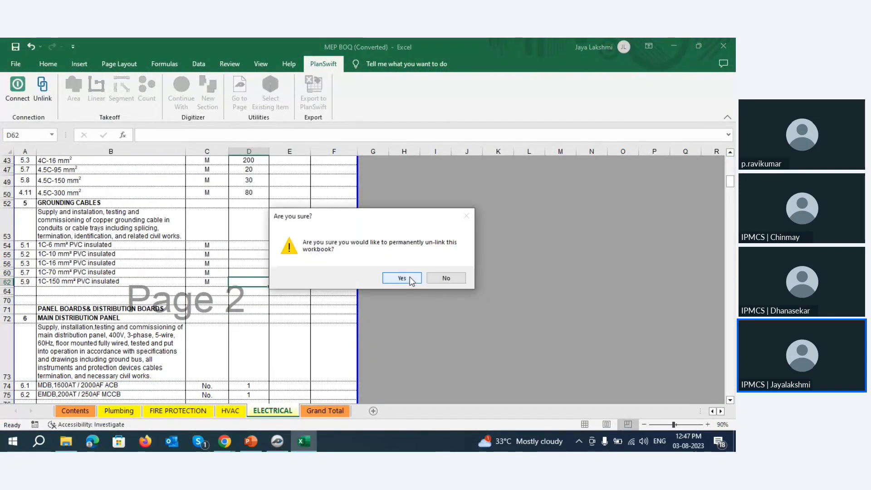
click(410, 278)
click(19, 95)
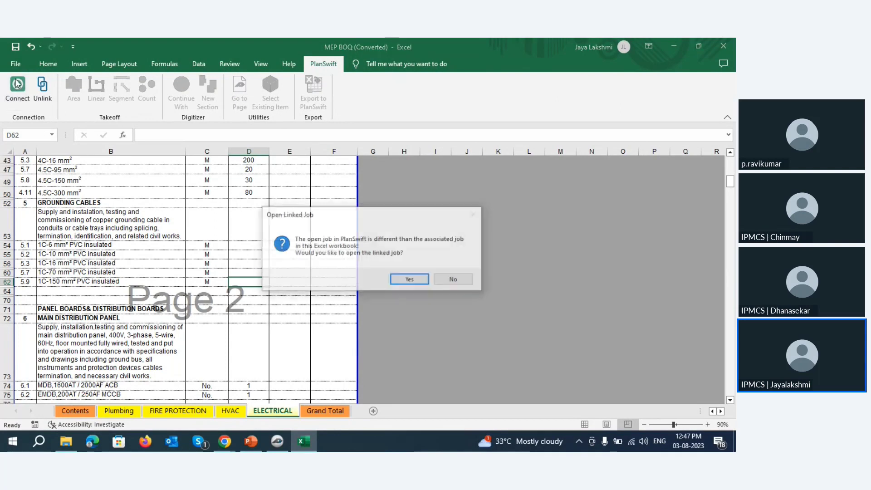
click(410, 282)
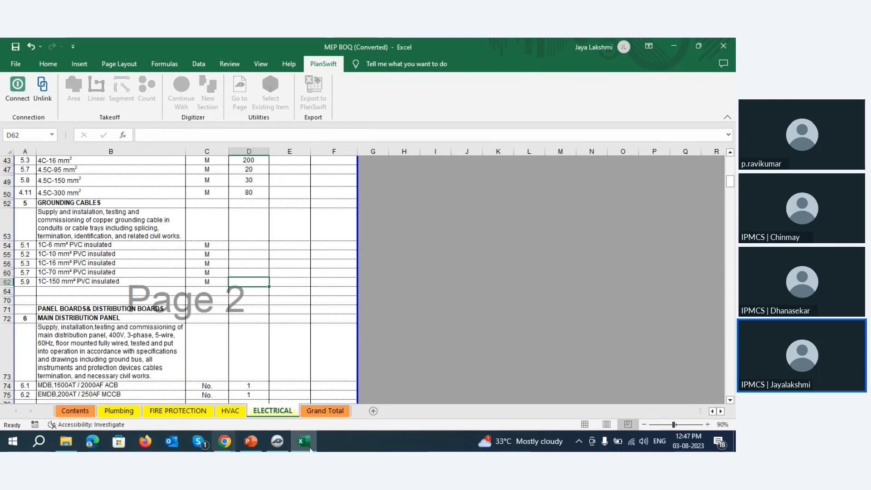
mouse_move(279, 443)
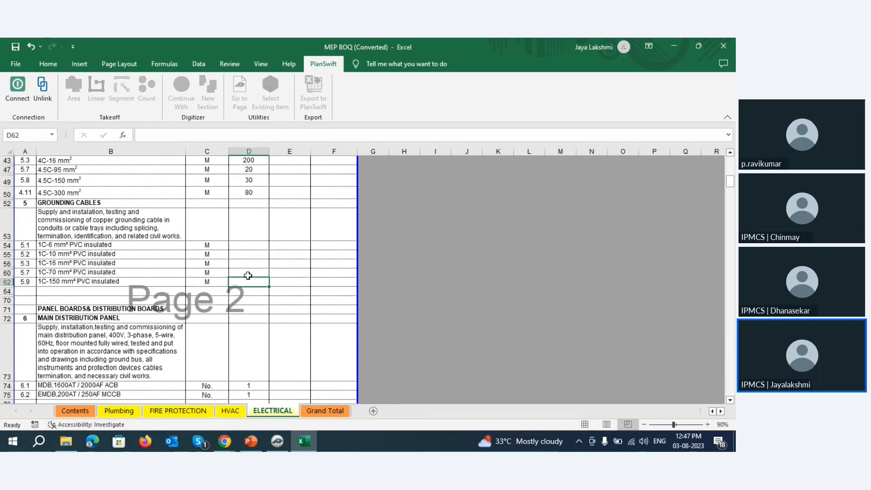
click(9, 86)
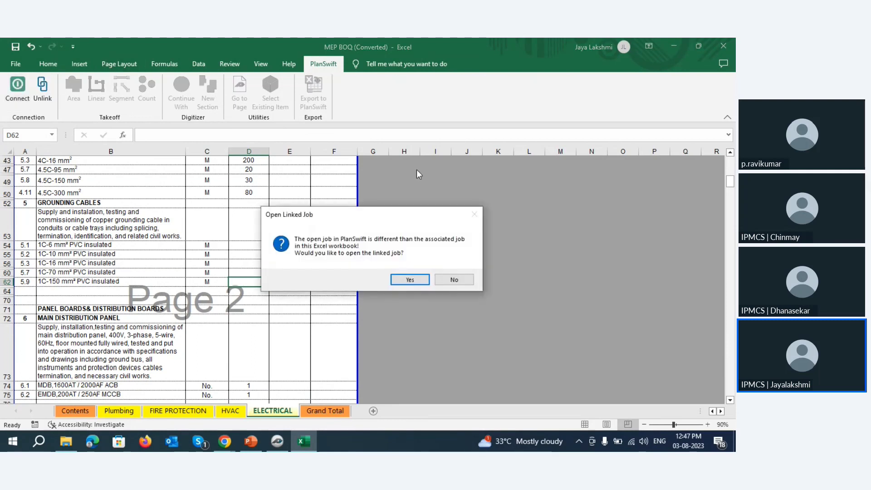
click(414, 280)
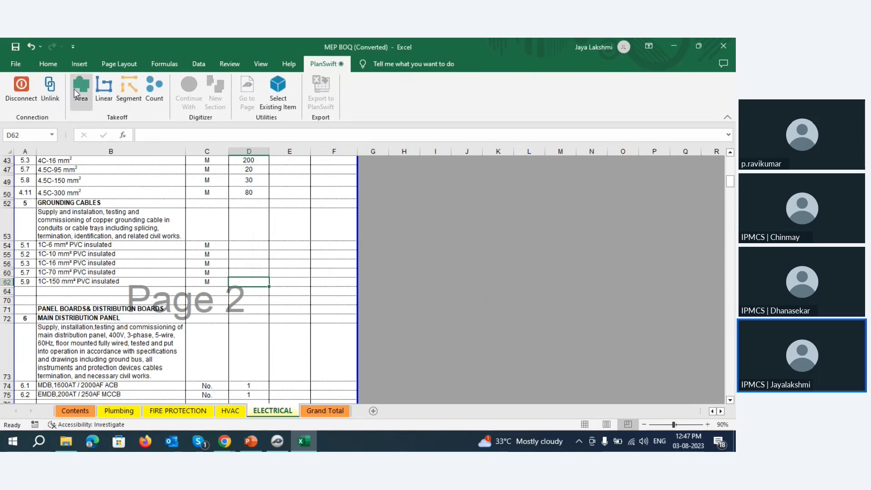
- Create a linear takeoff named 10mm wire for the 1C-150 mm² PVC insulated quantity cell and switch to PlanSwift for digitizing
click(104, 87)
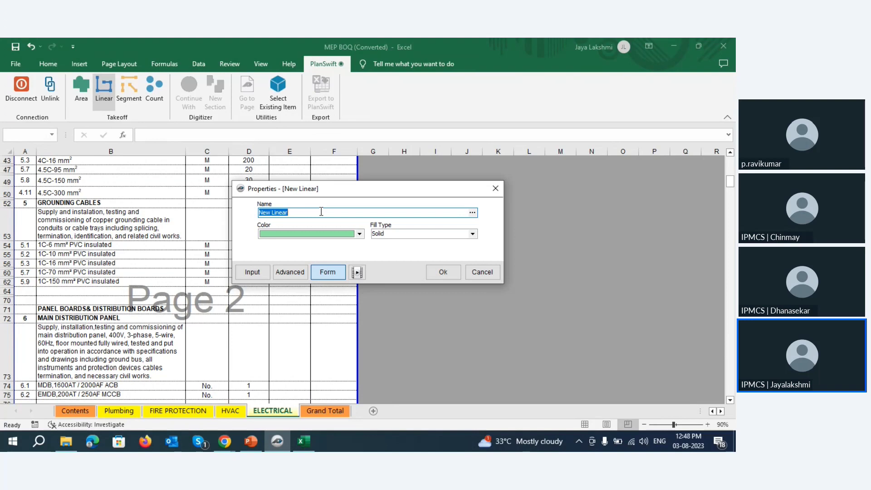
text(10mm wire)
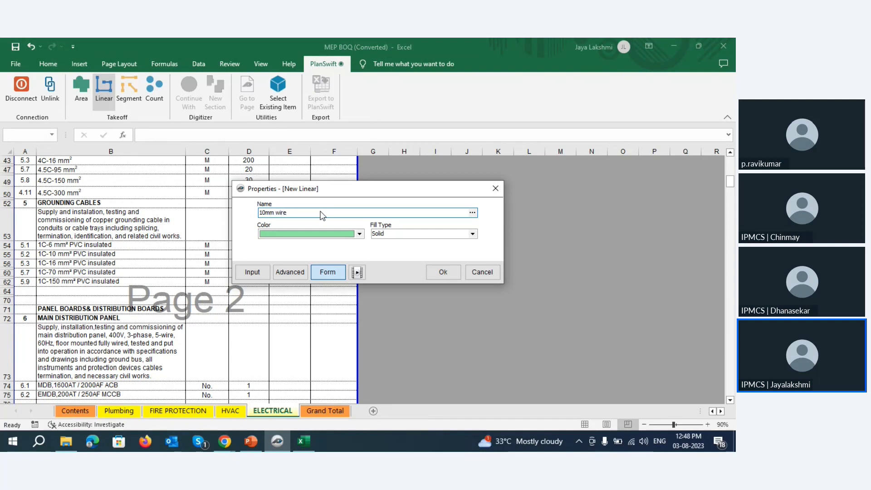
click(447, 271)
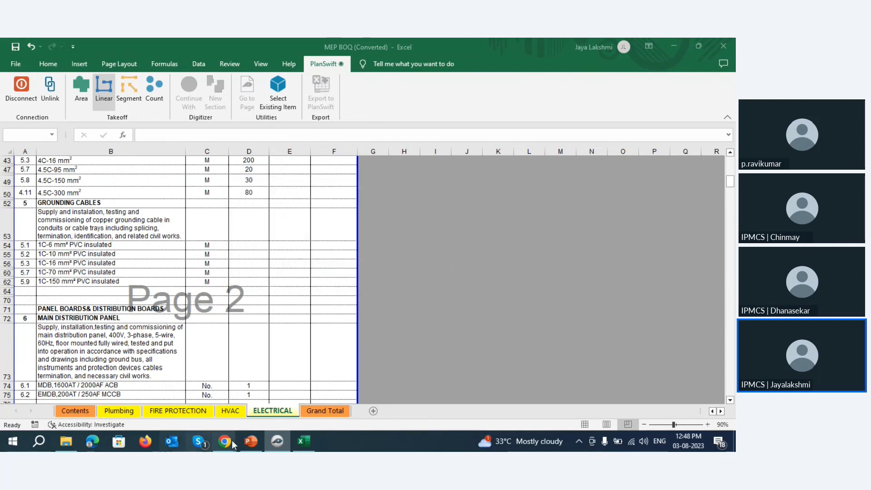
click(278, 442)
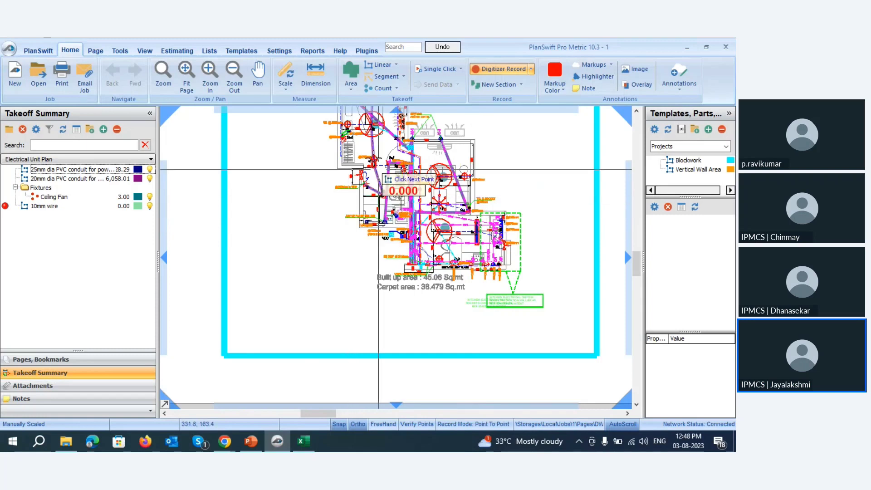
- Start the 10mm wire run at the DATA outlet beside AC-1 in the bedroom and trace the DATA line to the room's opposite corner
scroll(368, 129, up, 5)
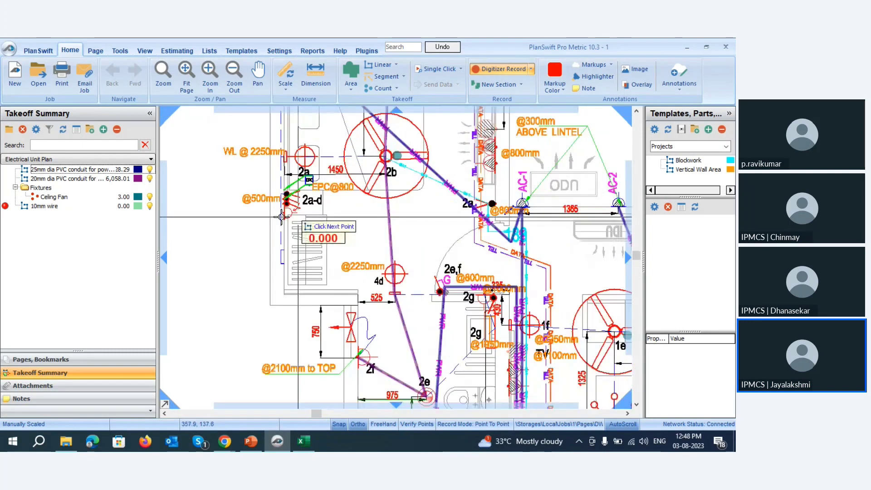
scroll(301, 230, down, 3)
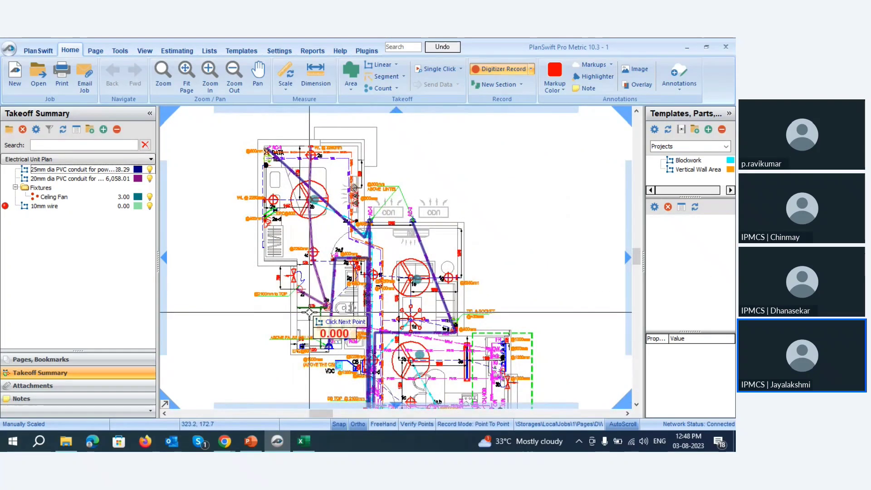
scroll(309, 312, up, 3)
scroll(268, 243, down, 3)
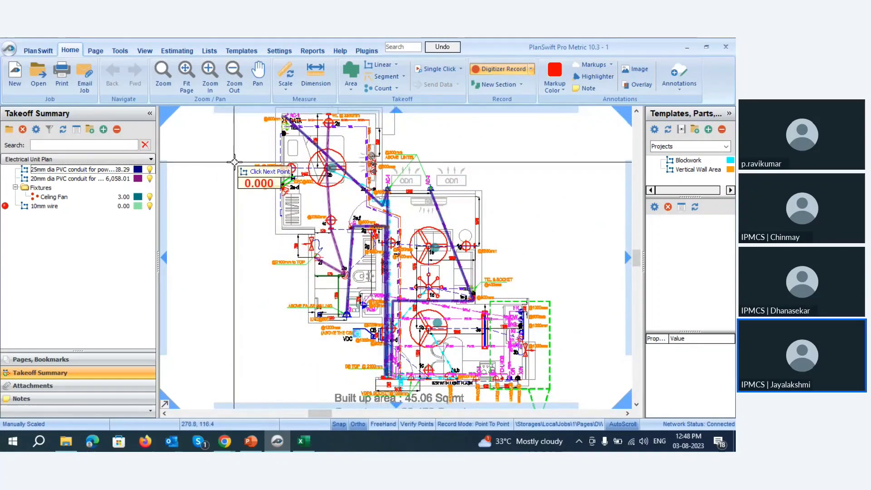
scroll(283, 122, up, 3)
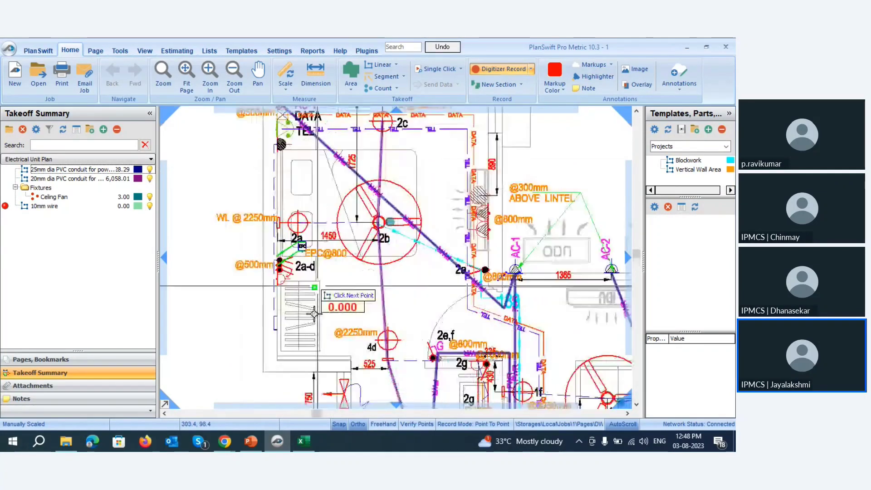
scroll(297, 219, down, 3)
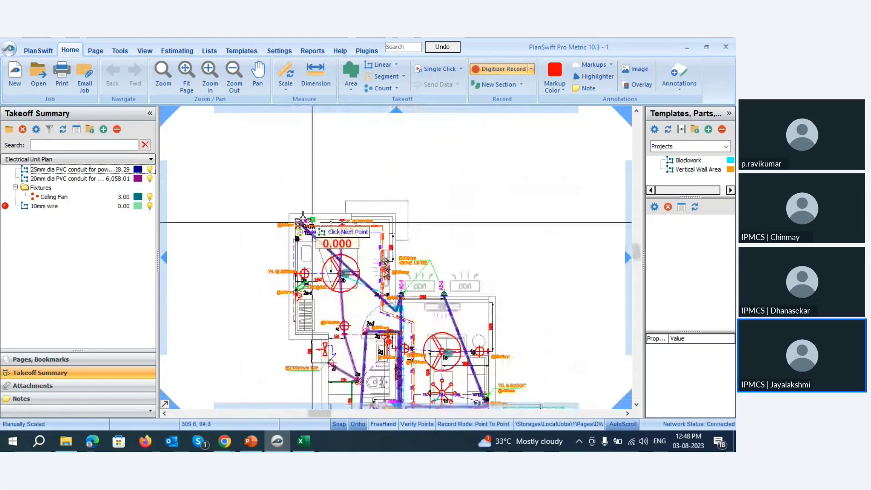
scroll(302, 218, up, 2)
scroll(301, 218, up, 2)
scroll(286, 288, up, 2)
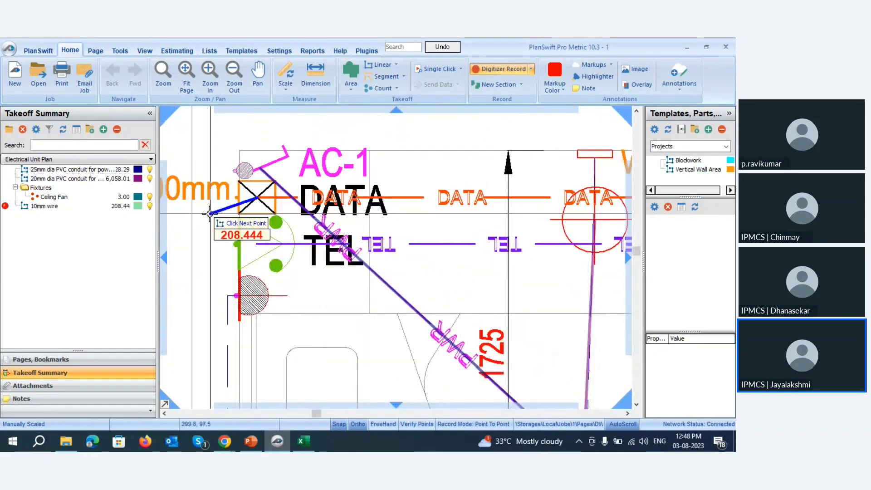
scroll(246, 221, down, 3)
click(415, 209)
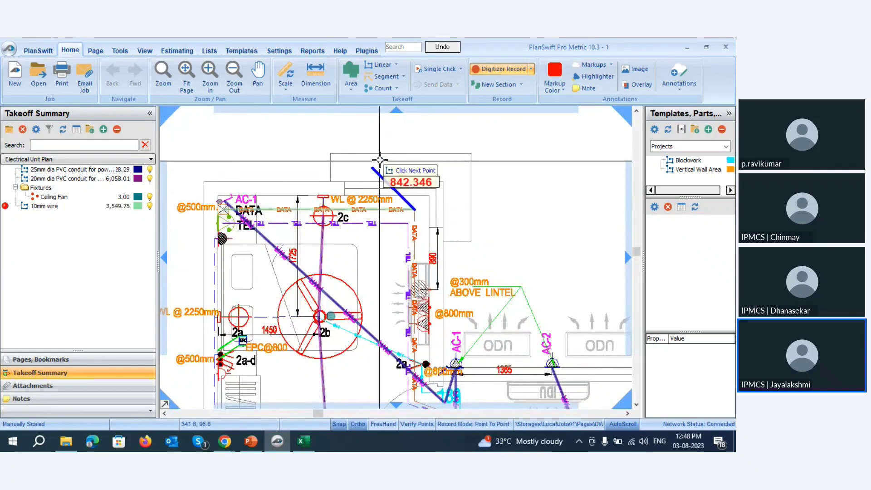
- Continue the 10mm wire run down the DATA line past the bedroom windows and along its slanted section to the next bend
scroll(399, 171, down, 3)
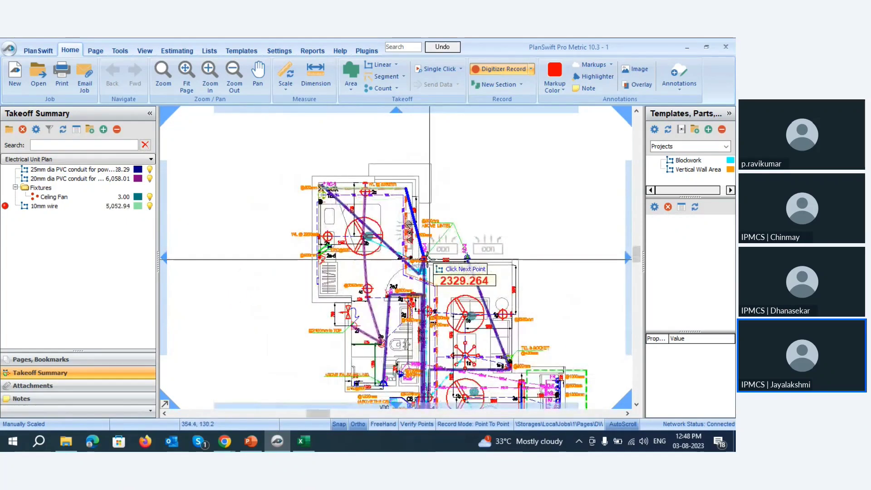
scroll(424, 260, up, 3)
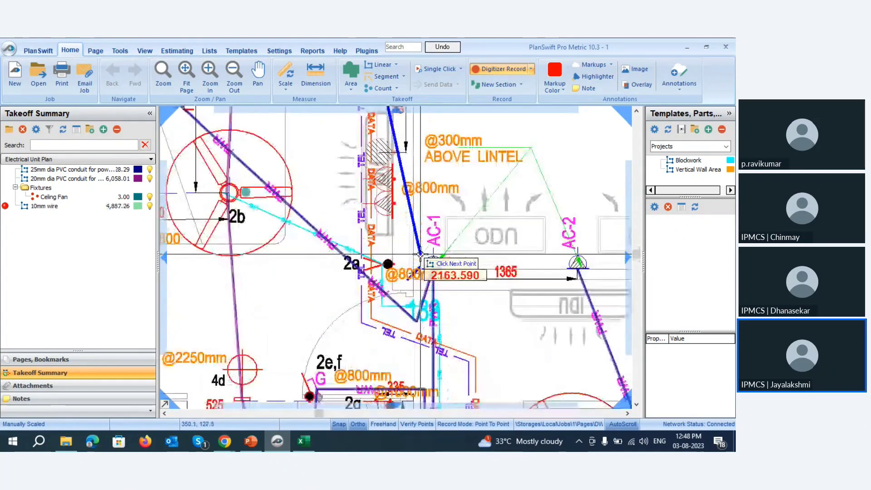
click(371, 319)
scroll(323, 227, down, 3)
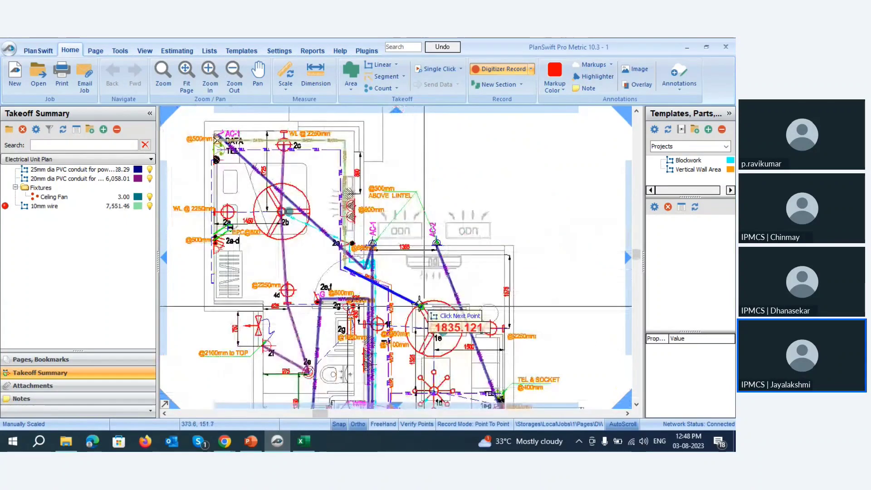
scroll(400, 292, up, 3)
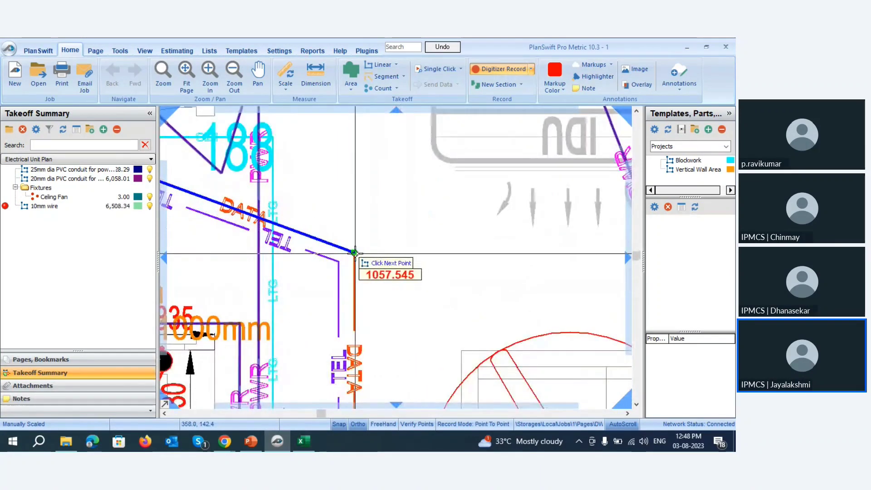
click(357, 245)
- Trace the last stretch of the DATA line, about 5175 long, down to the cyan box beside the DB and end the 10mm wire takeoff
scroll(361, 229, down, 3)
scroll(365, 290, down, 3)
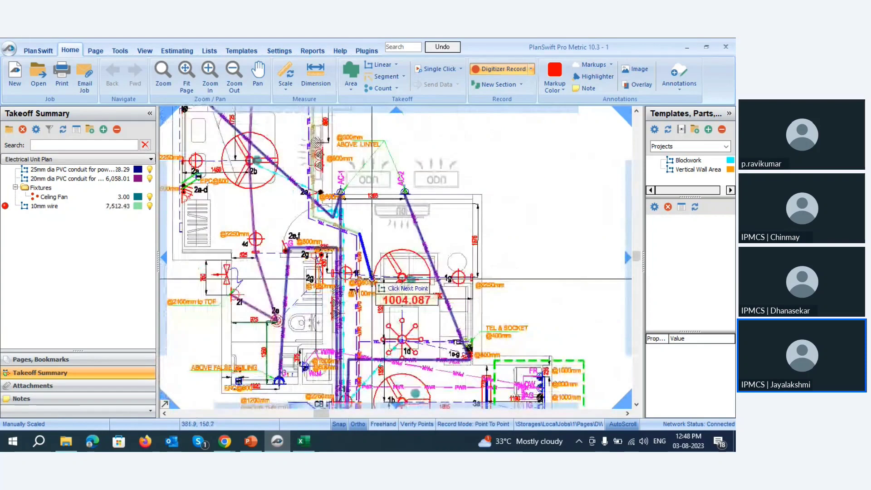
scroll(367, 340, down, 3)
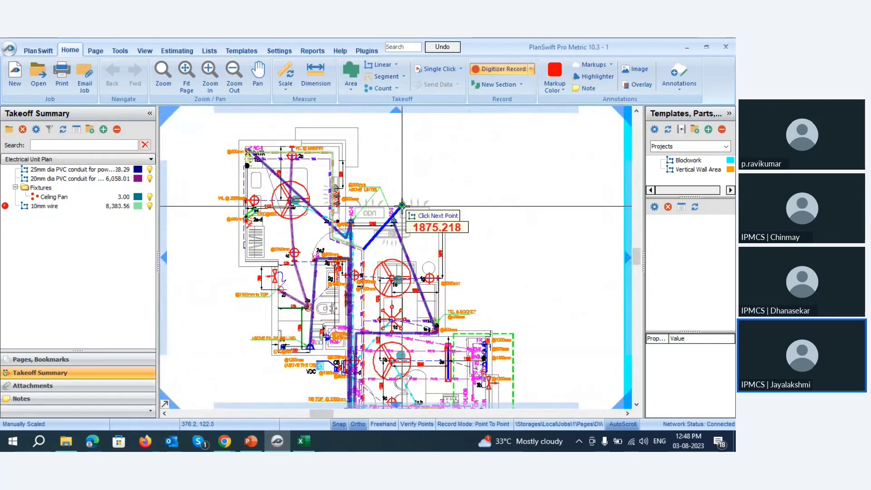
scroll(402, 208, down, 3)
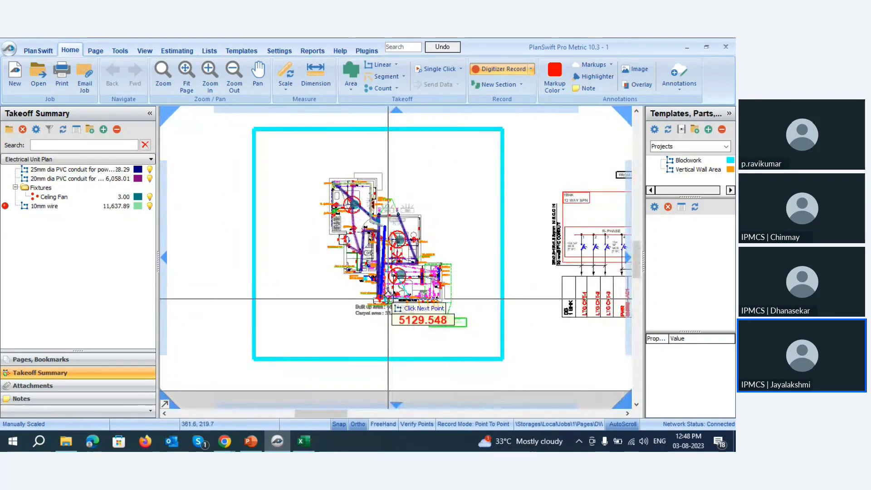
scroll(388, 287, up, 3)
scroll(388, 286, up, 3)
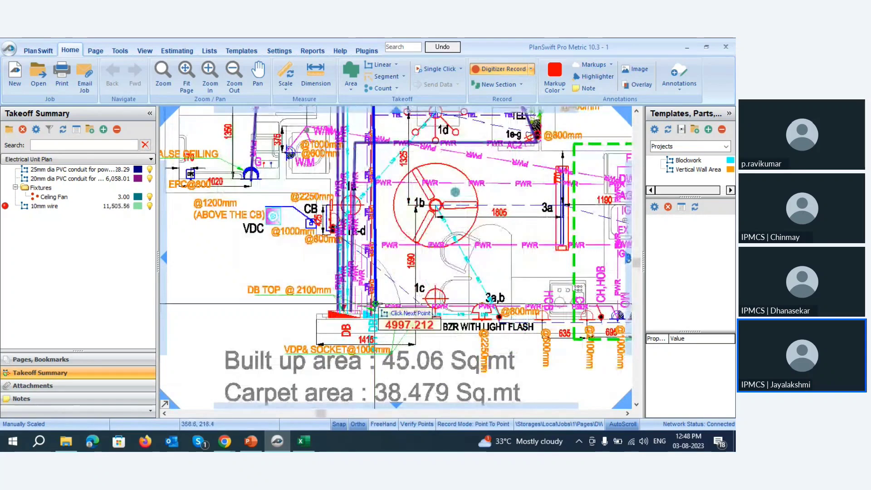
scroll(374, 303, up, 5)
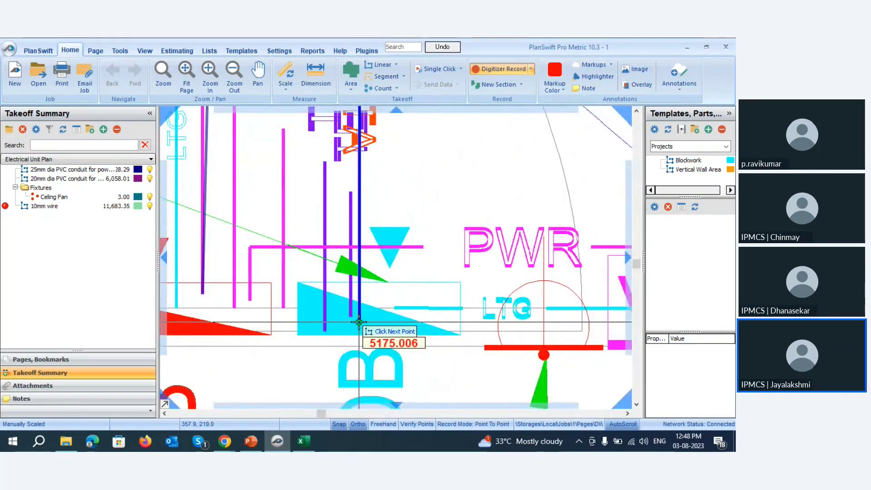
click(358, 322)
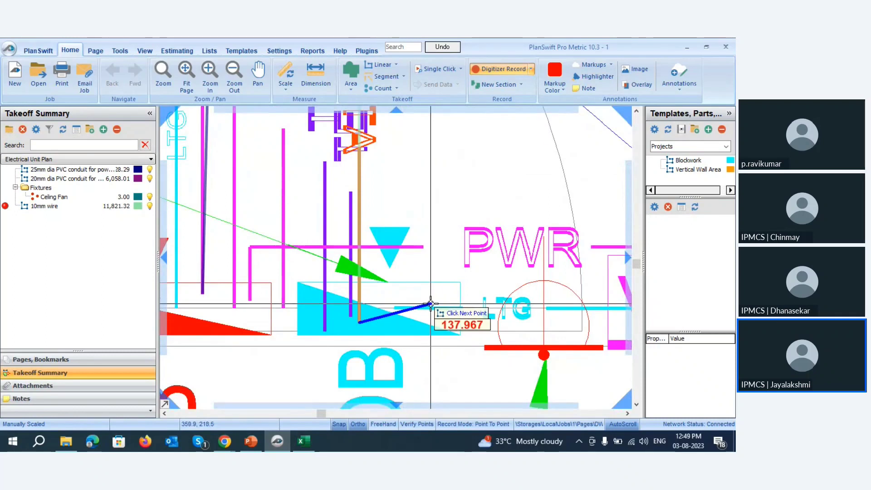
key(Escape)
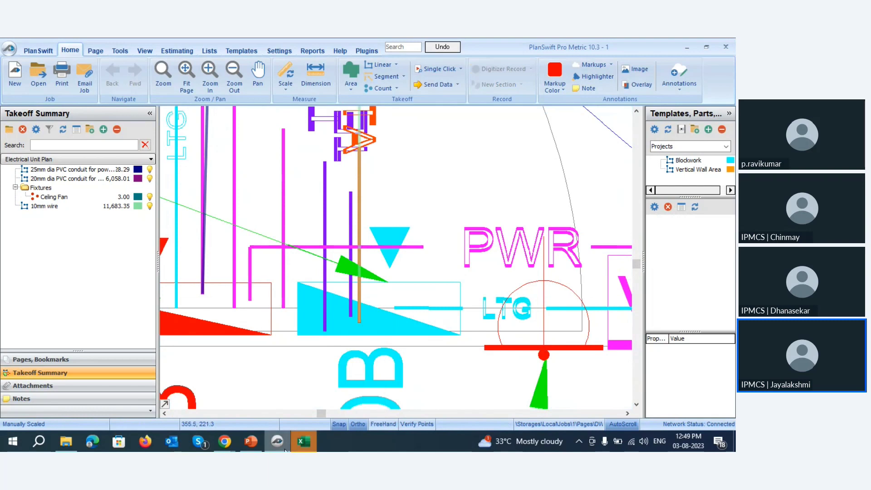
- Switch to the Excel workbook and check the linked quantity and its comment for the 1C-150 mm² PVC insulated item
mouse_move(299, 447)
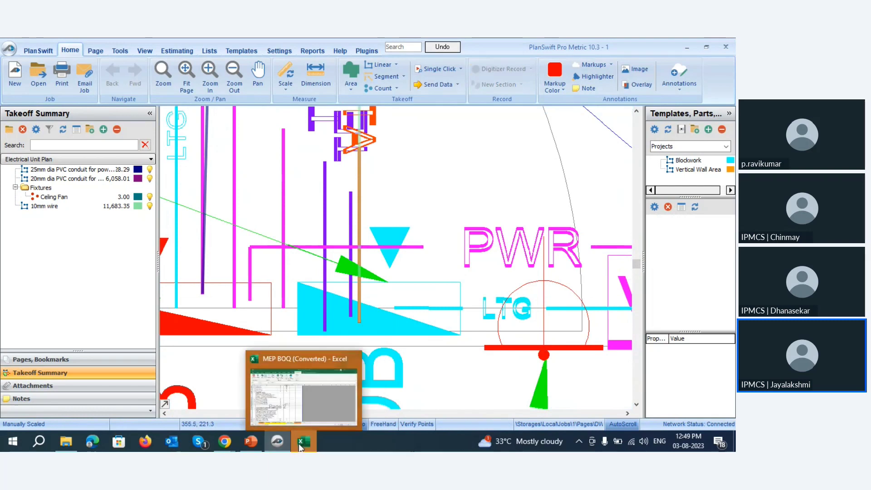
click(303, 447)
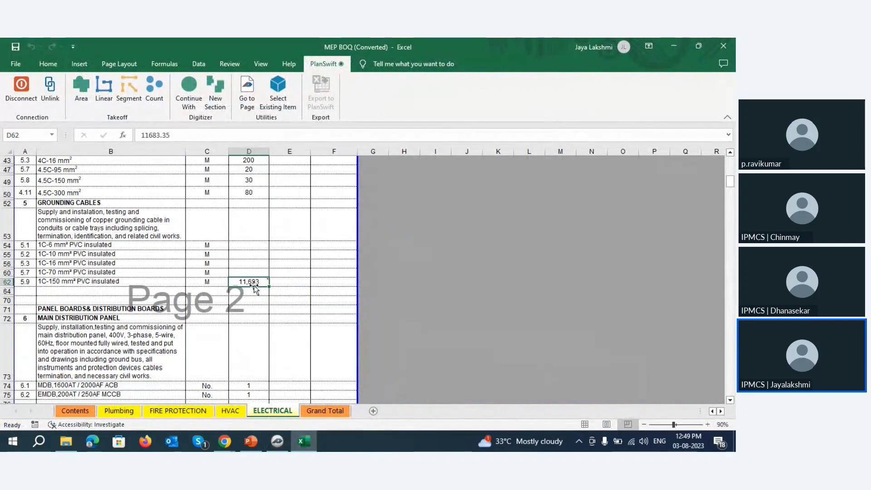
mouse_move(255, 289)
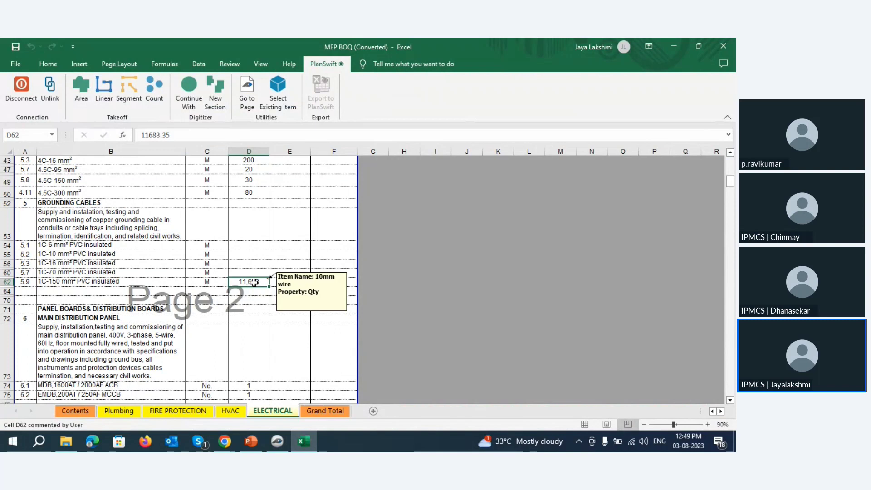
- Back in PlanSwift, set the 10mm wire item's Qty output units to M and check its linked quantity in the Excel workbook
click(303, 442)
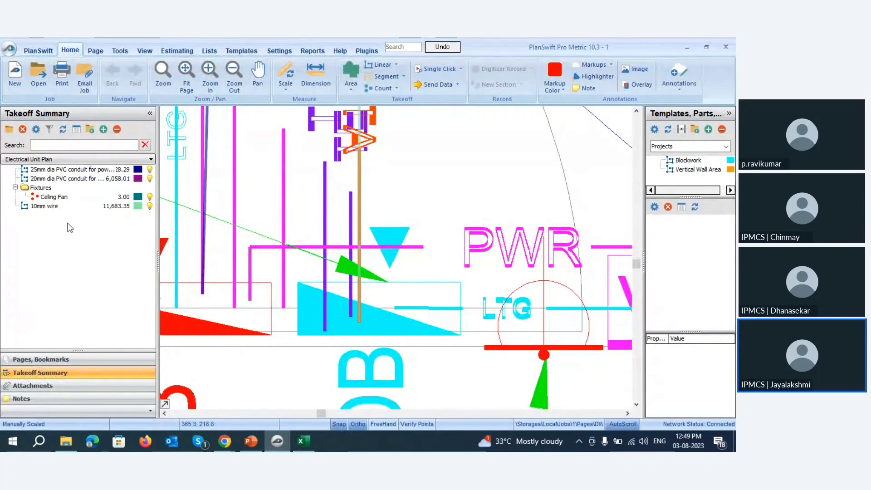
click(74, 206)
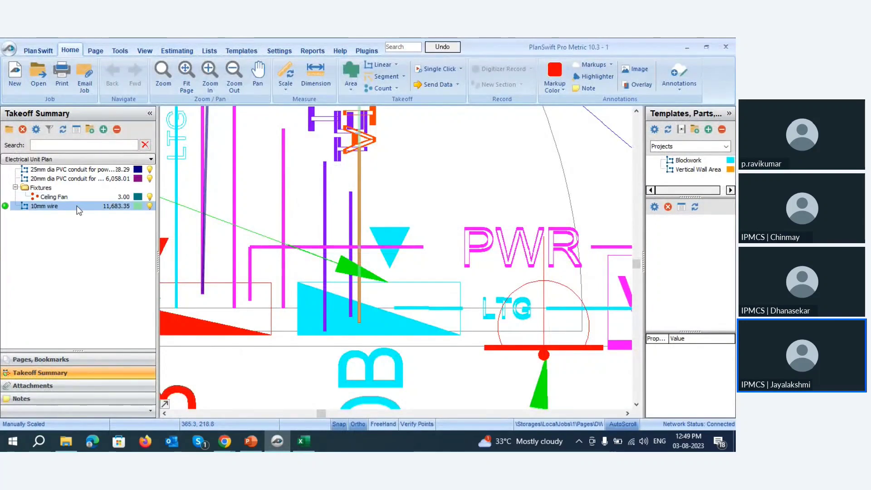
click(116, 208)
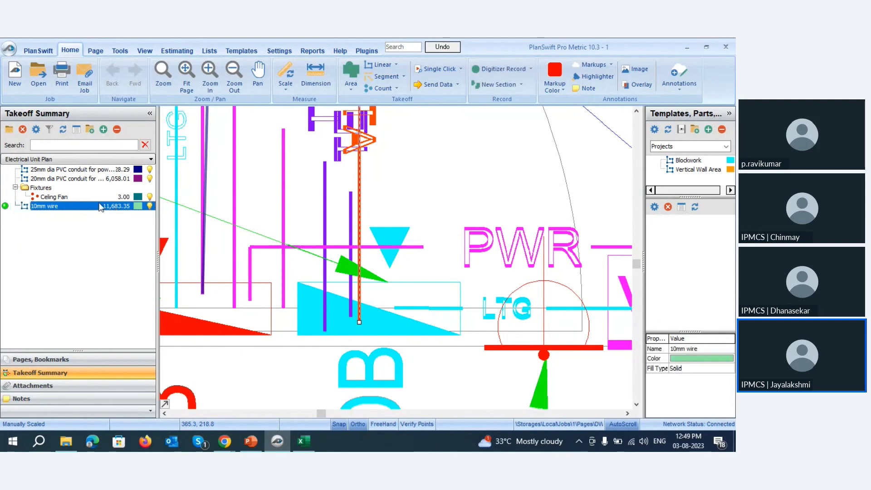
double_click(101, 206)
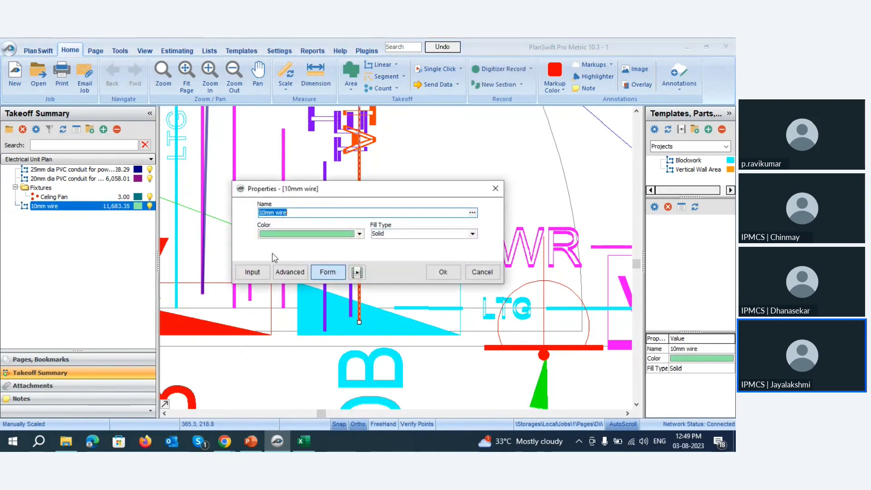
click(282, 273)
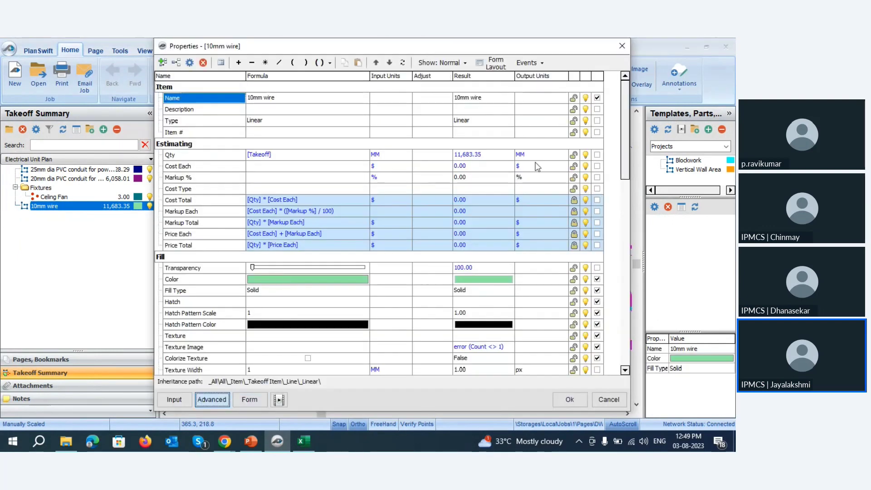
click(539, 155)
click(539, 155)
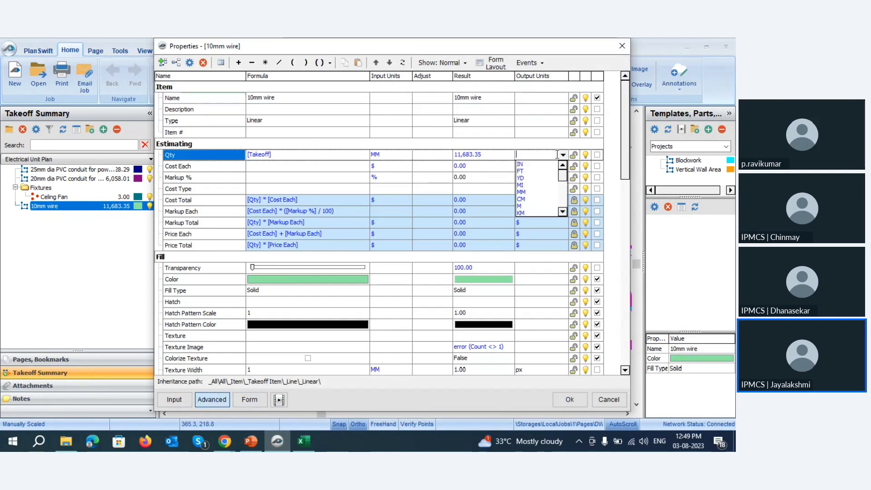
click(531, 207)
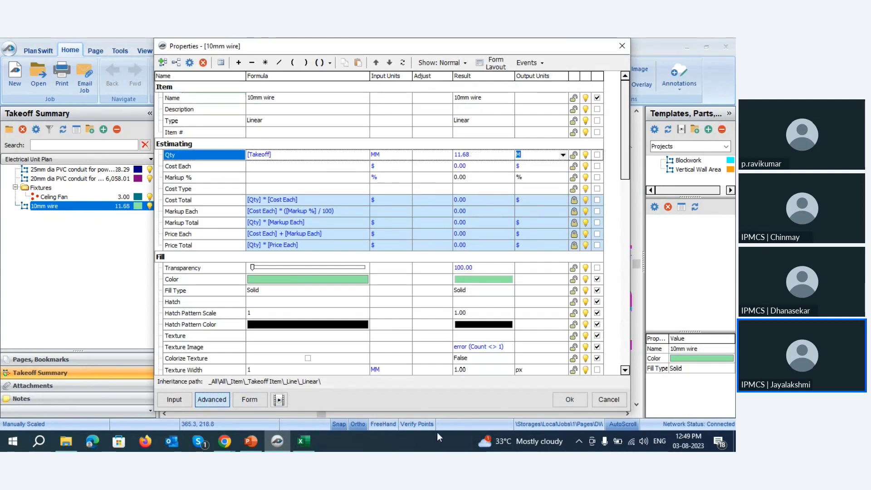
click(570, 400)
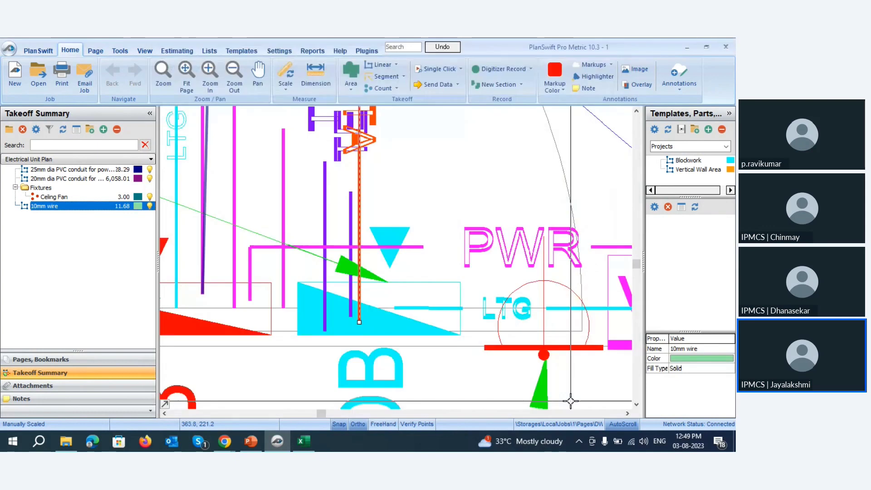
click(311, 442)
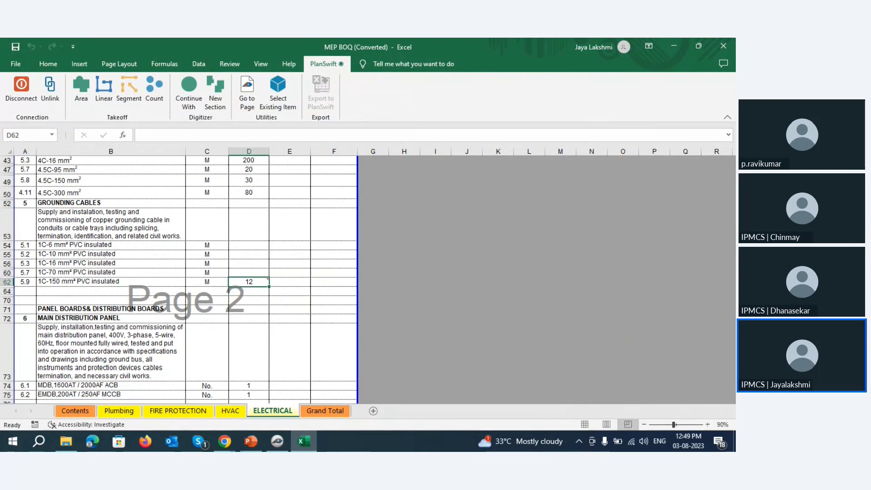
- Return to PlanSwift, resume the 10mm wire takeoff and trace the horizontal PWR line from between the DBs to its kitchen end near MO
click(277, 441)
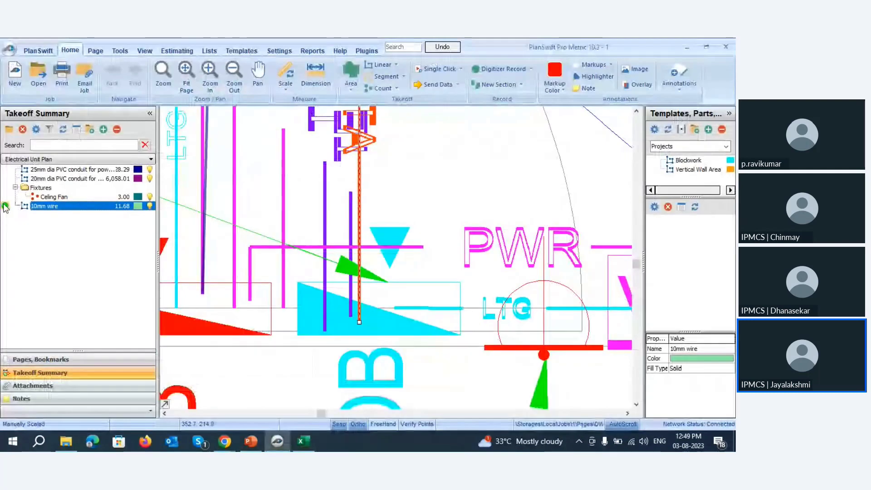
click(5, 207)
scroll(368, 262, down, 3)
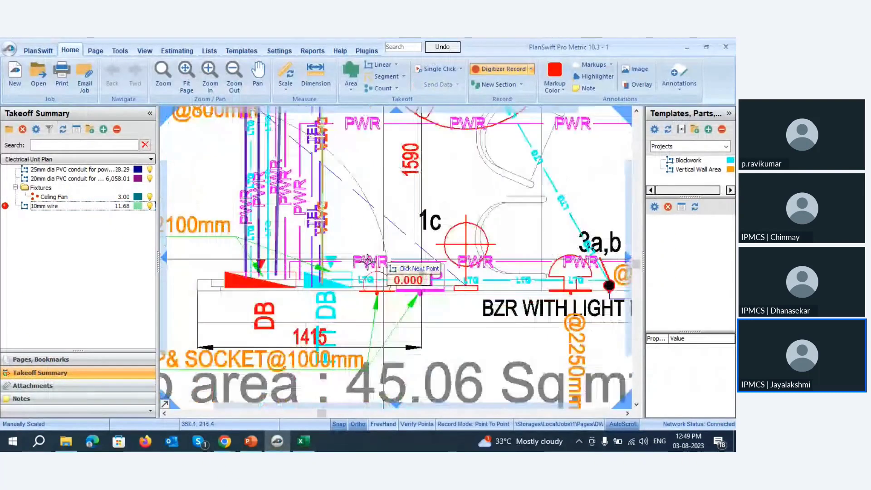
scroll(457, 239, down, 4)
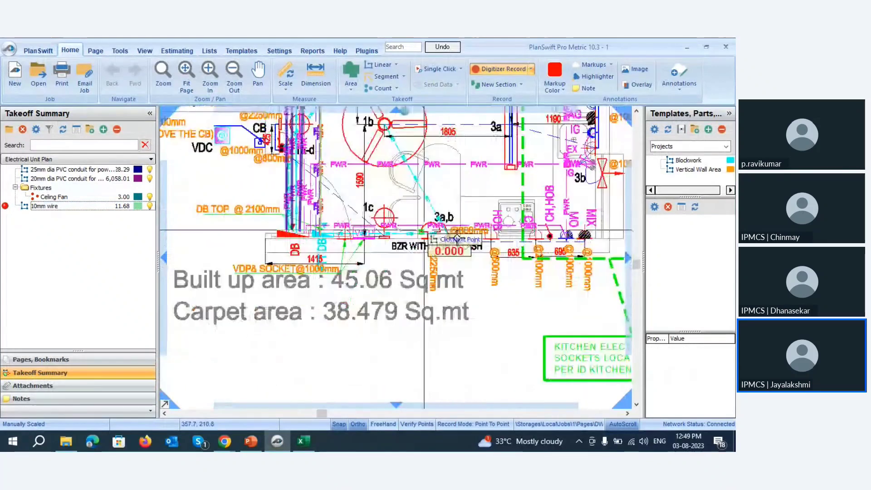
scroll(351, 227, down, 3)
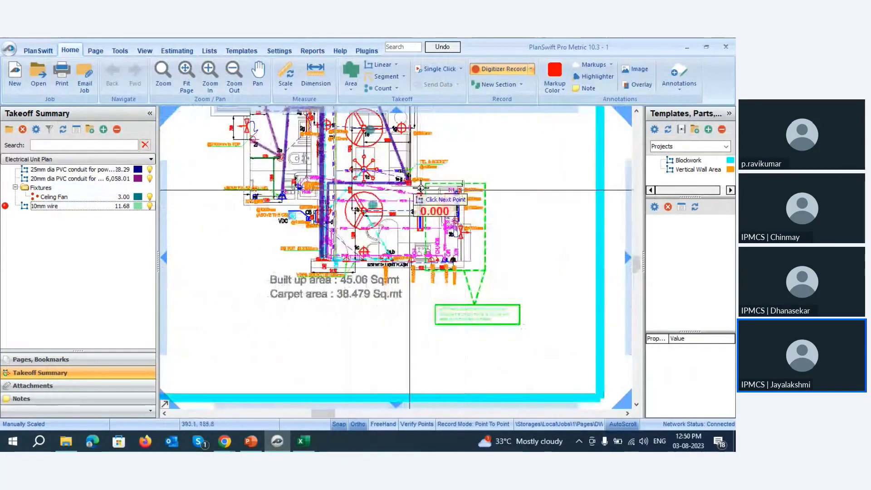
scroll(410, 190, up, 3)
scroll(460, 211, down, 1)
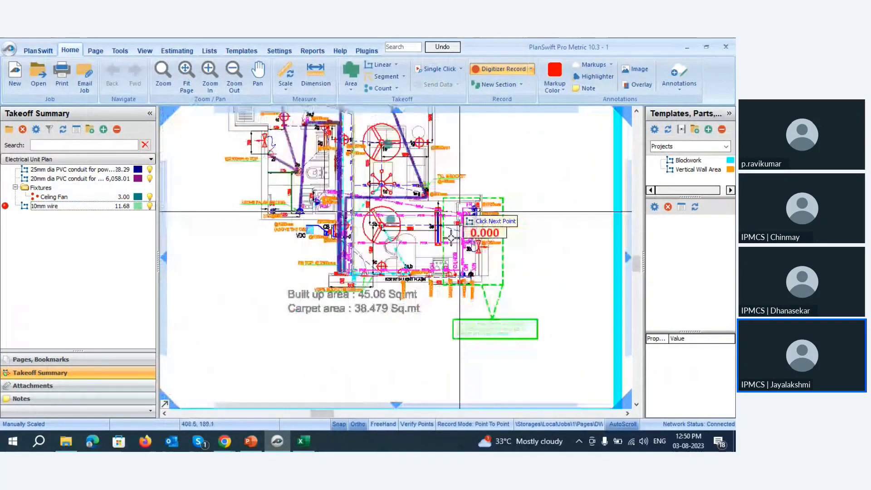
scroll(452, 237, up, 4)
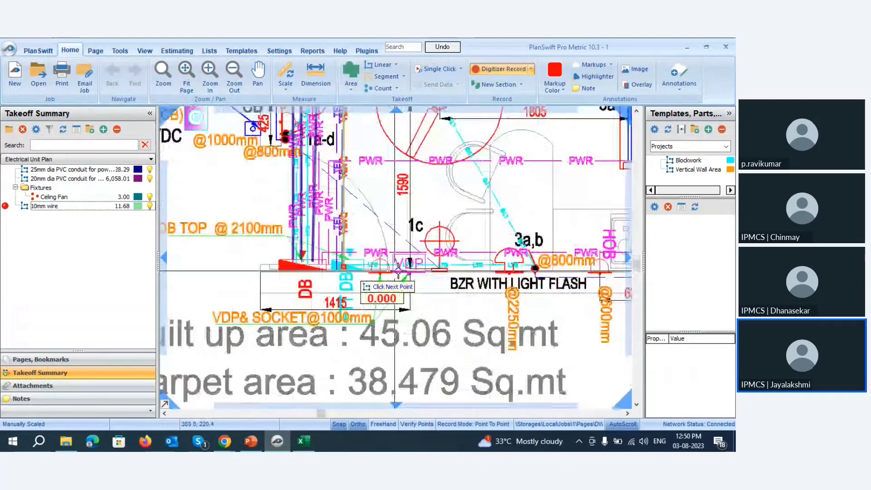
scroll(286, 251, up, 3)
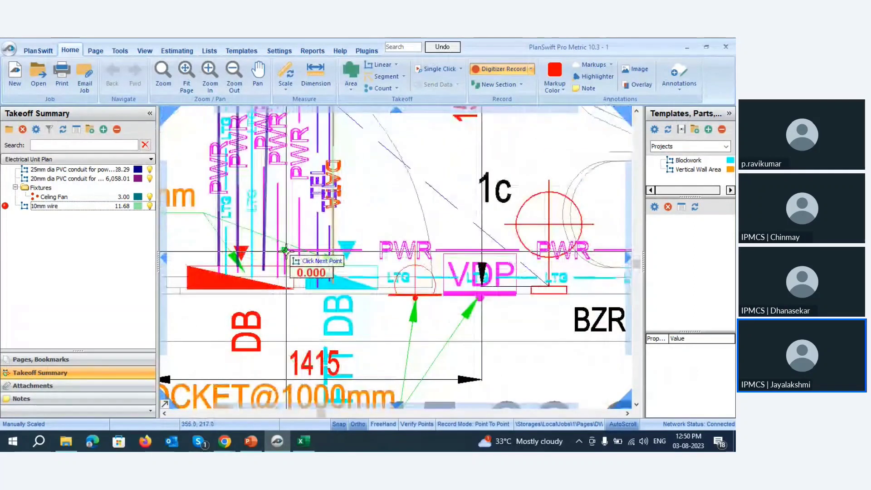
scroll(222, 261, down, 2)
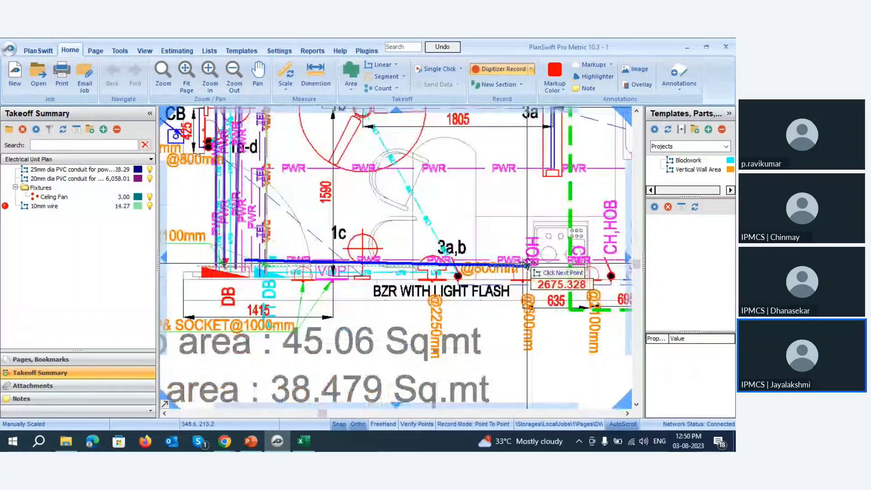
scroll(428, 276, down, 2)
scroll(518, 267, up, 2)
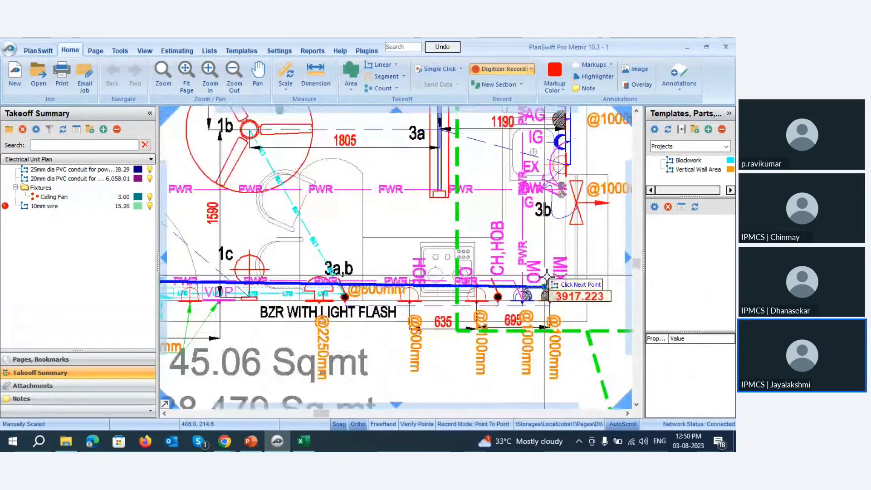
click(515, 280)
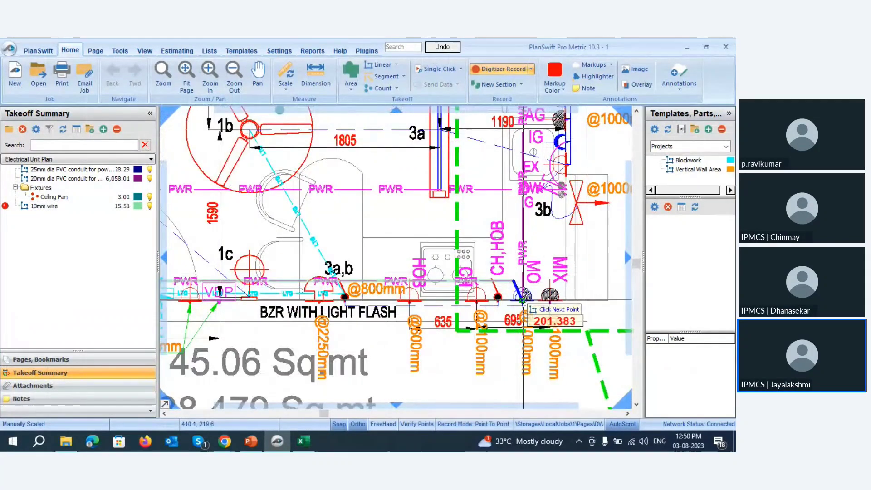
- Continue the 10mm wire run about 201 down to the MO outlet and about 2178 up the kitchen PWR line, then end the takeoff
click(497, 283)
scroll(496, 282, down, 2)
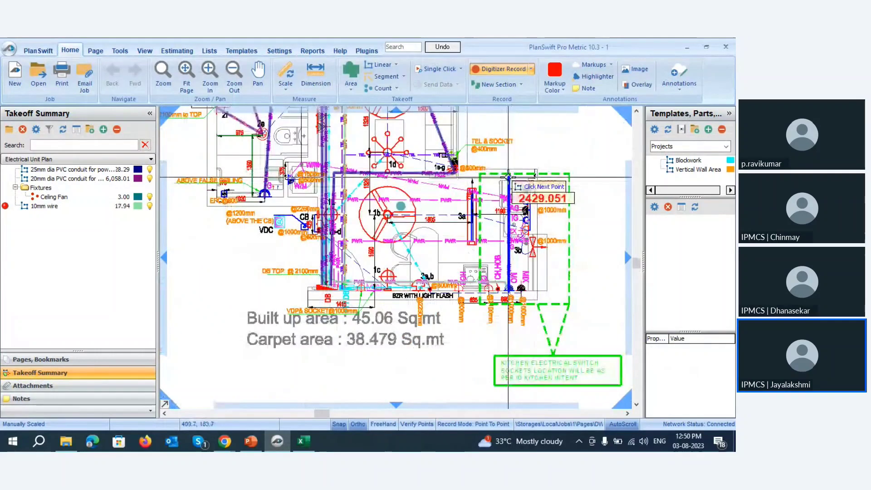
scroll(508, 177, up, 2)
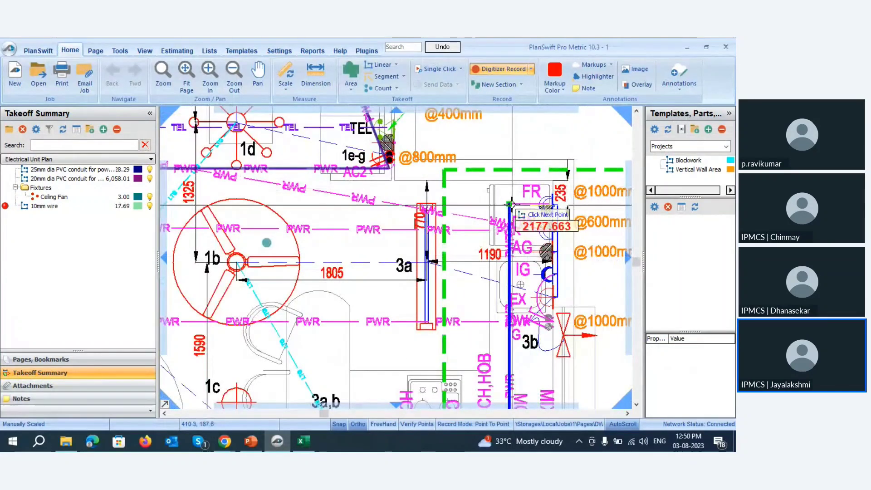
click(510, 205)
key(Escape)
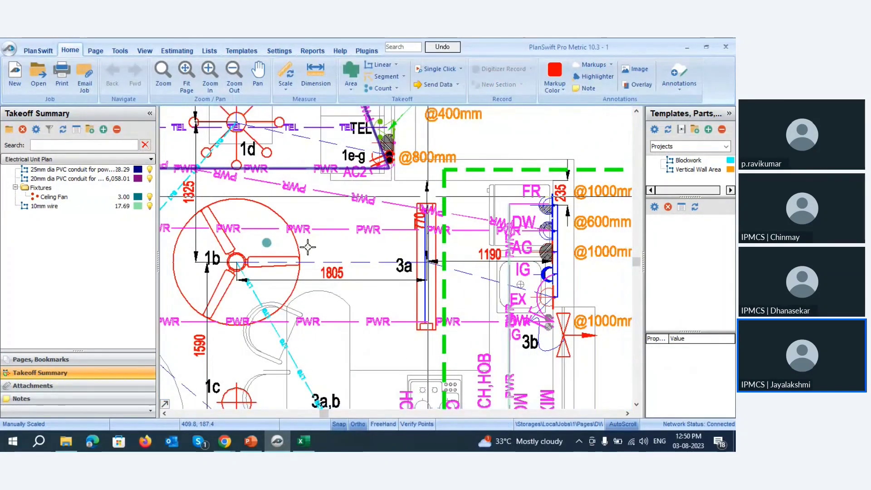
- Compare the 10mm wire total with the linked quantity for the 1C-150 mm² PVC insulated item in the Excel workbook
click(94, 208)
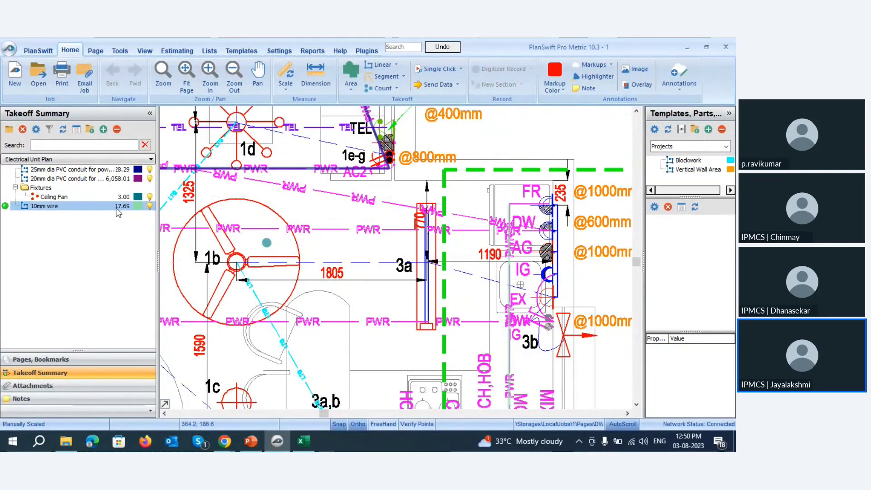
click(305, 442)
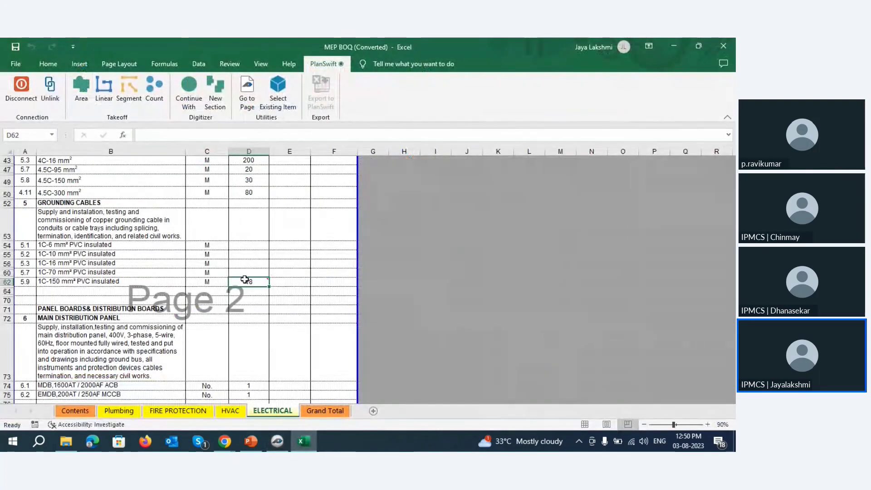
mouse_move(244, 279)
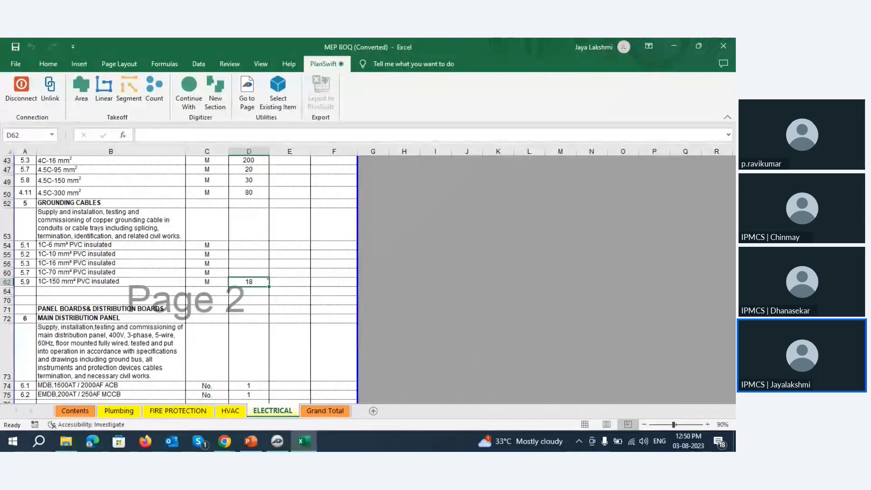
- Review the PlanSwift reports All Items (by Type) and All Items (by Type, by Folder), and the report list for all parts
click(308, 443)
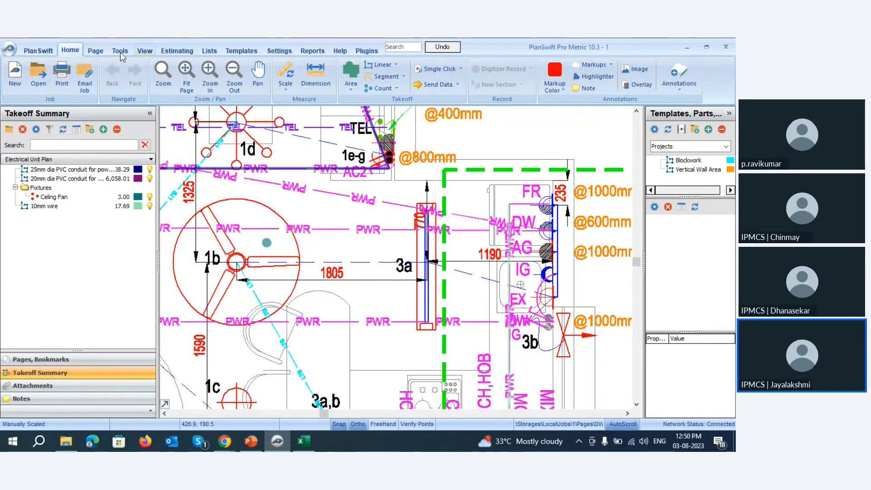
click(313, 51)
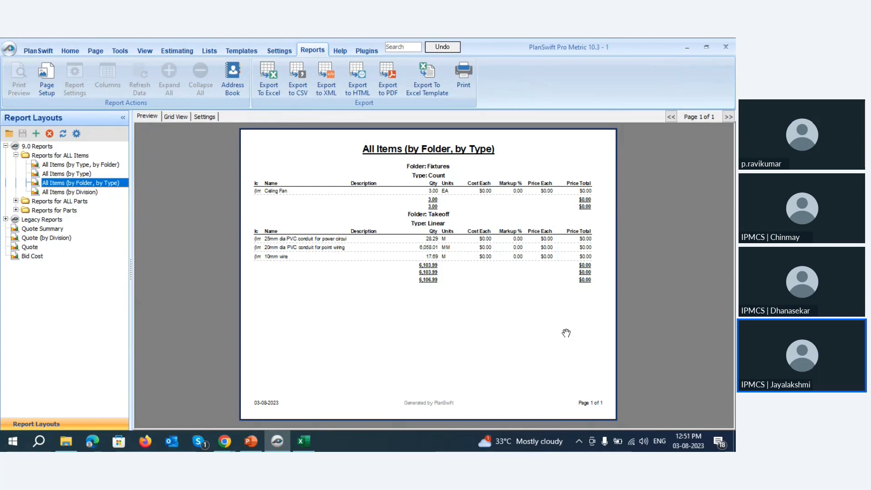
click(66, 174)
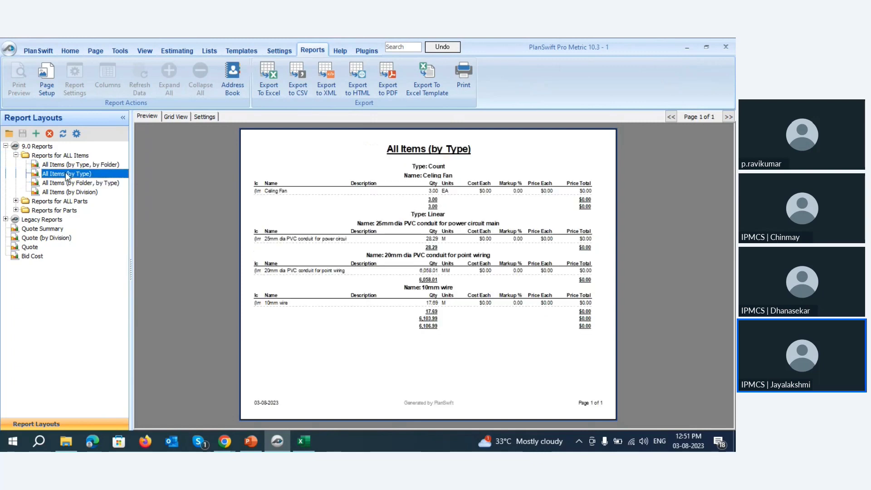
click(69, 165)
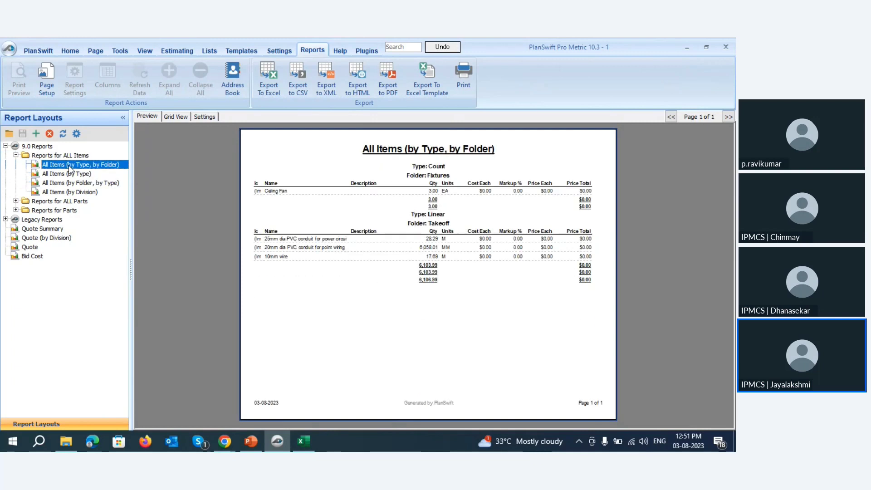
click(44, 202)
click(17, 201)
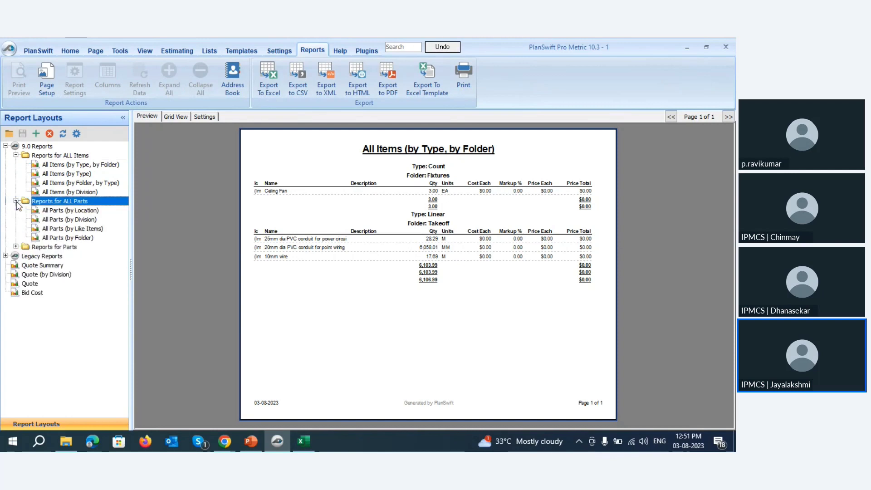
click(16, 201)
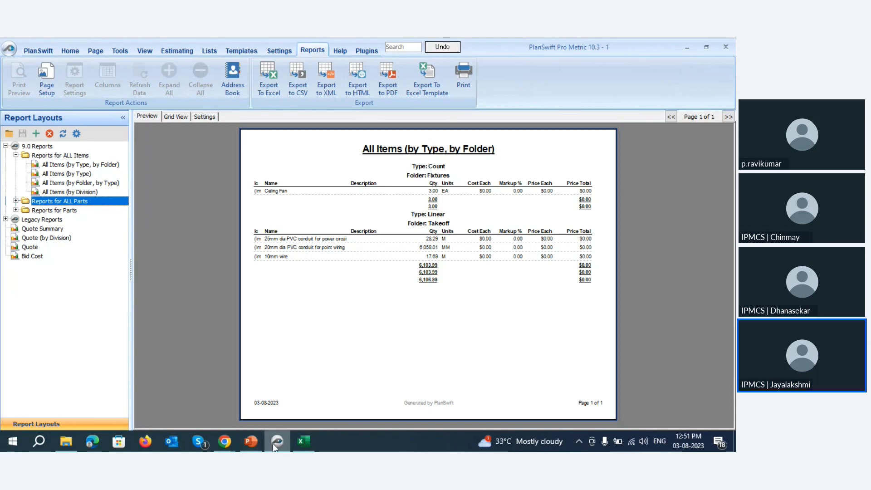
- Switch to the Webinar 2 presentation in PowerPoint and show the "Onscreen Takeoff of" slide full screen
mouse_move(275, 448)
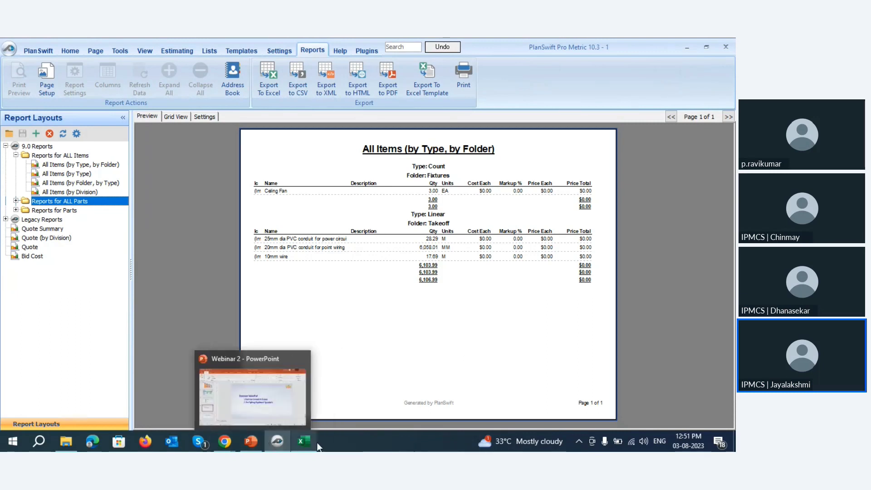
mouse_move(249, 446)
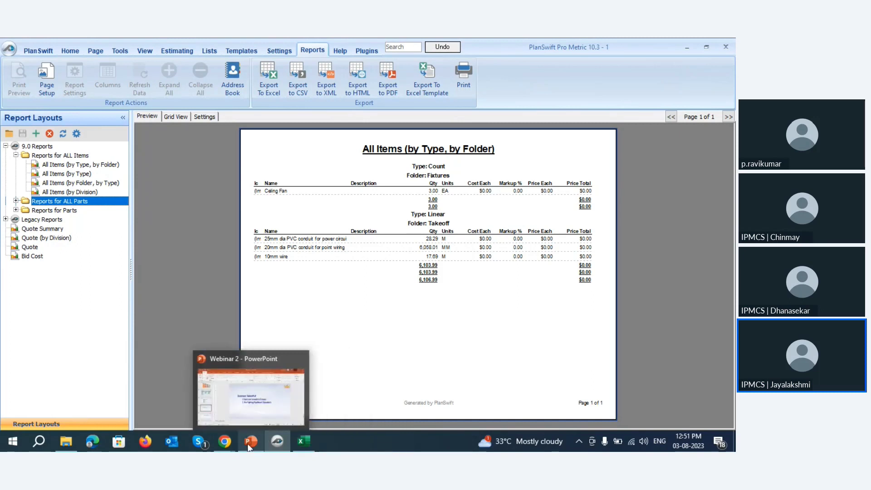
click(247, 420)
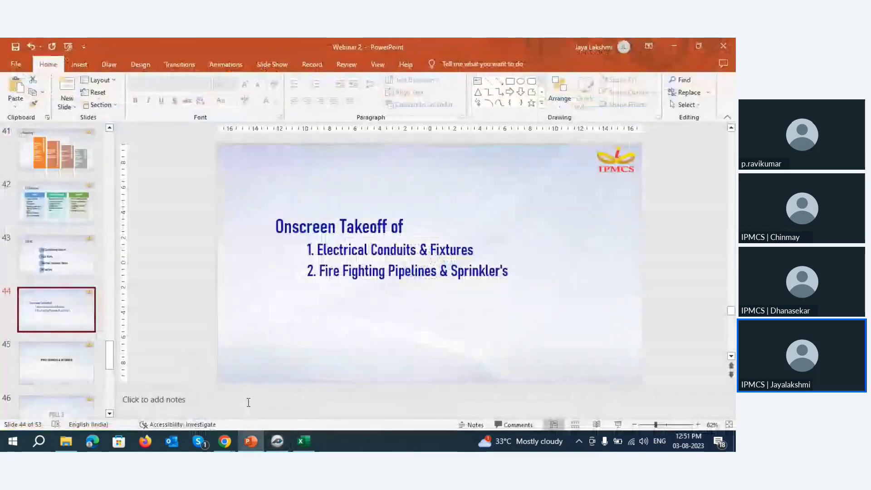
click(617, 425)
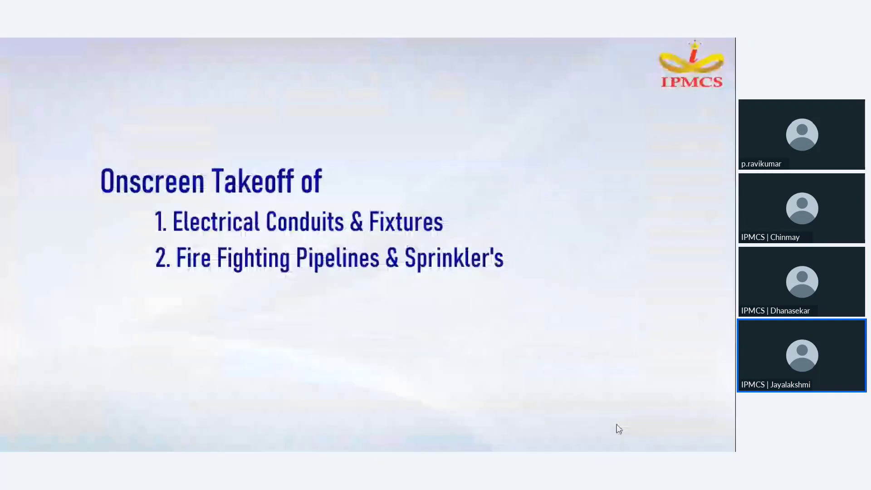
click(377, 225)
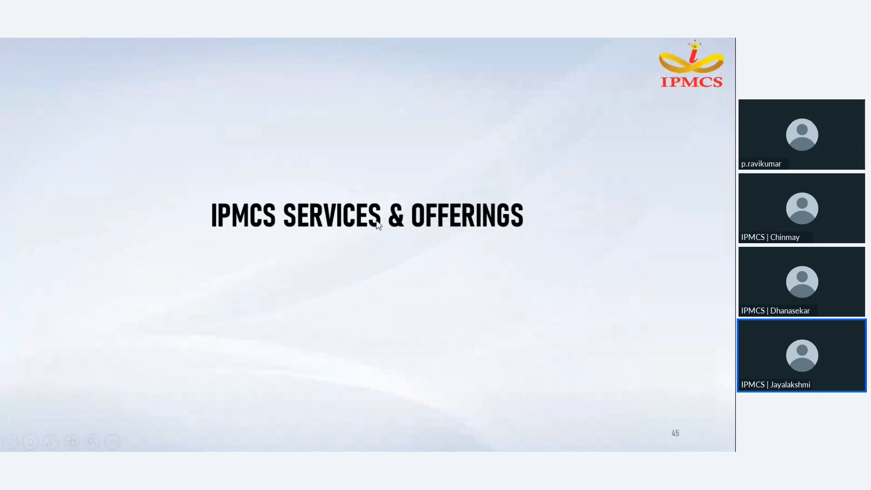
key(Left)
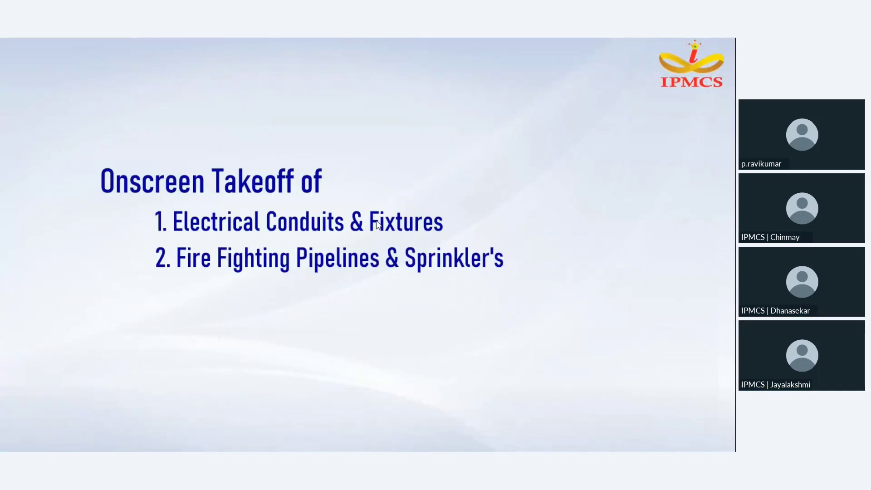